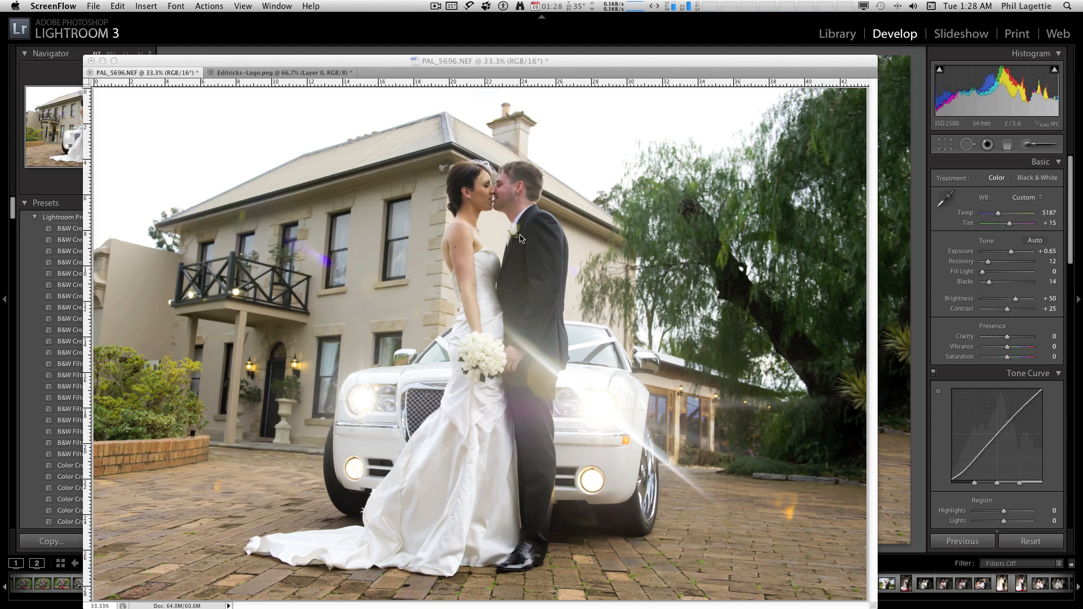
Switch to Photoshop and duplicate the Background layer of the wedding photo
click(477, 62)
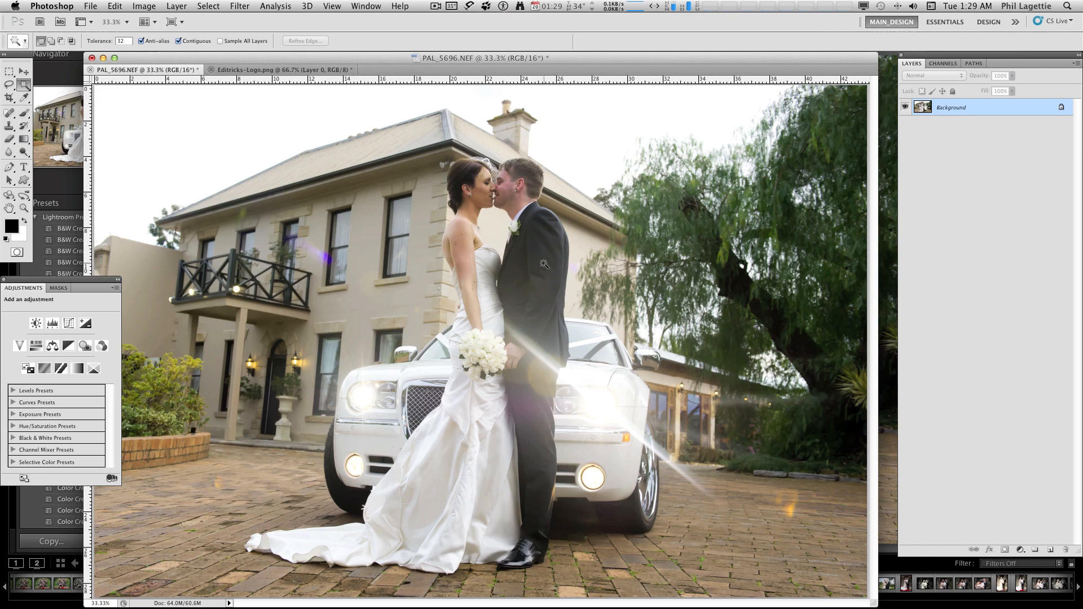
click(996, 440)
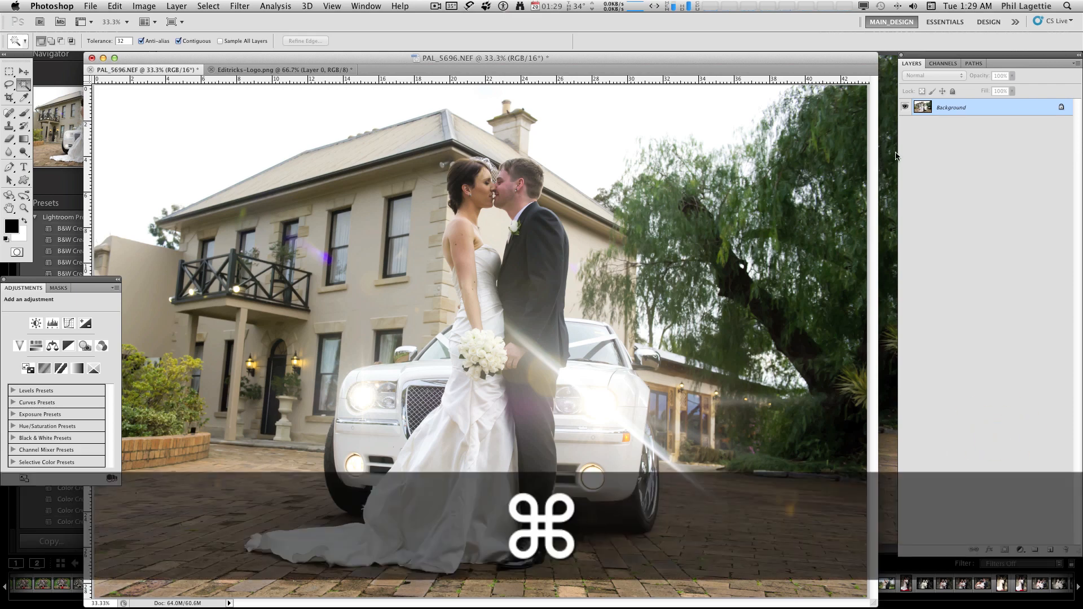
key(super+j)
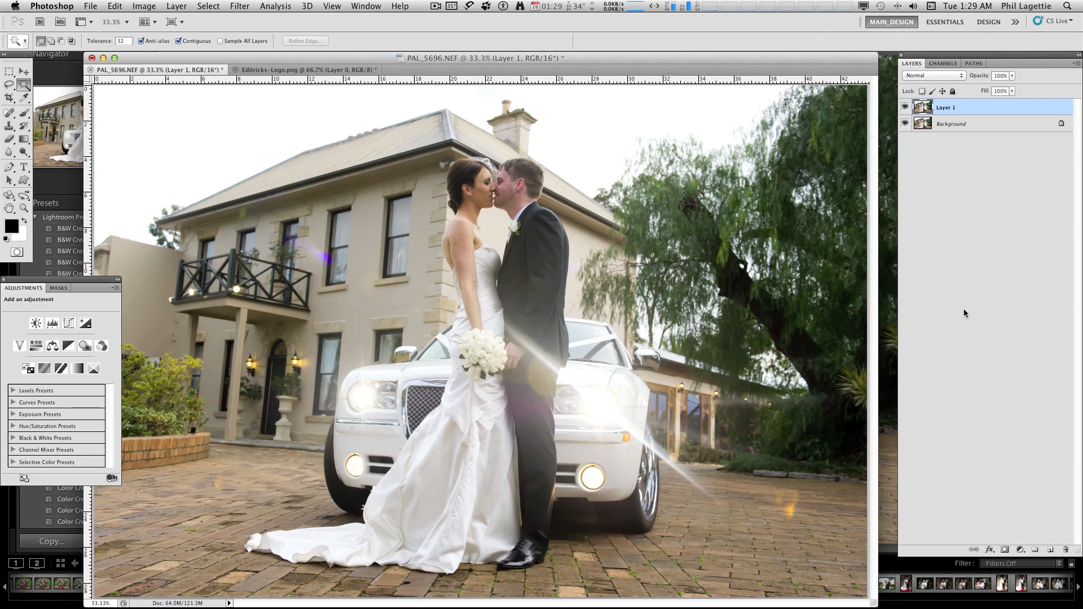
Add a Hue/Saturation adjustment layer with Saturation at -100 and compare the photo with and without it
click(1021, 551)
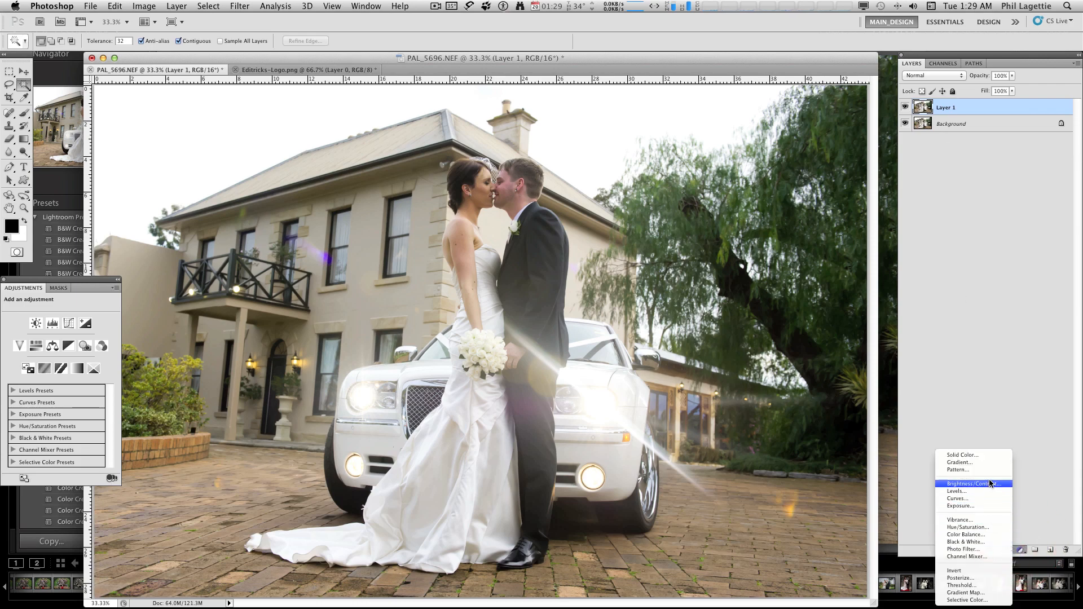
click(980, 528)
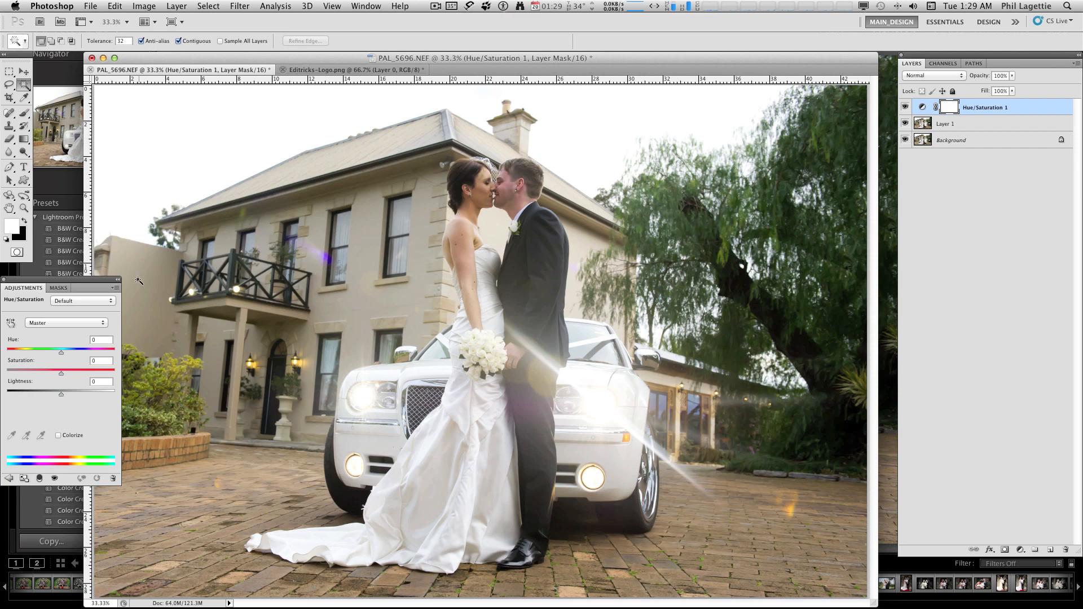
drag(54, 281, 988, 209)
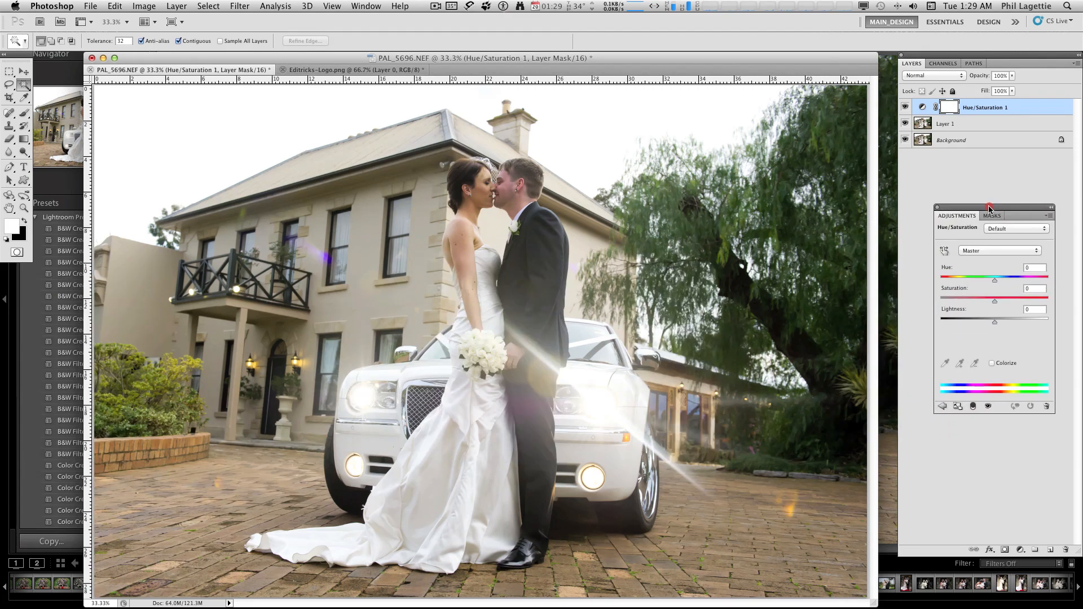
drag(994, 302, 932, 306)
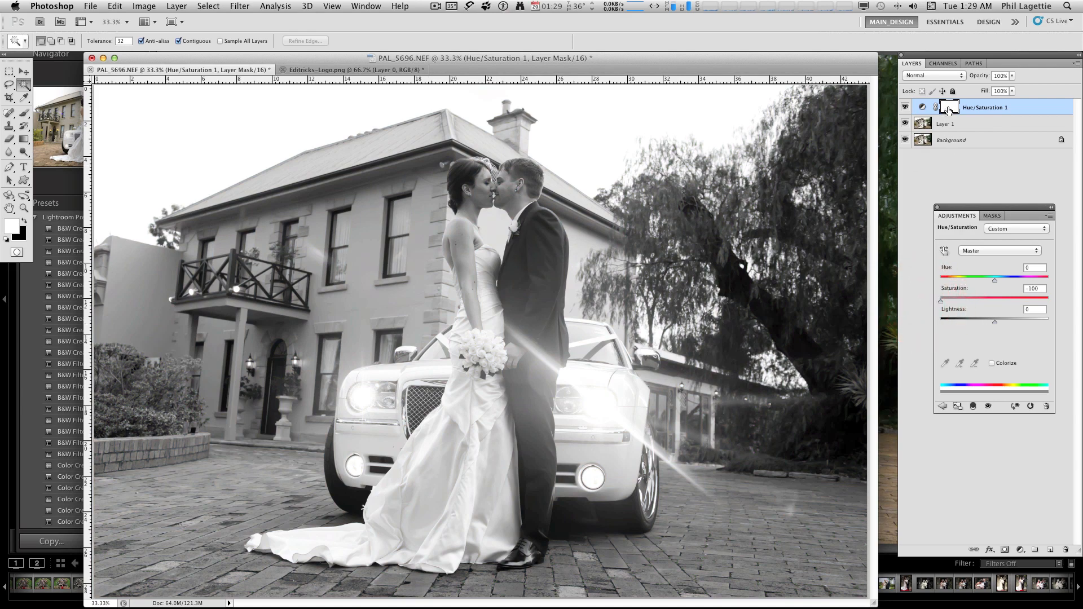
click(905, 107)
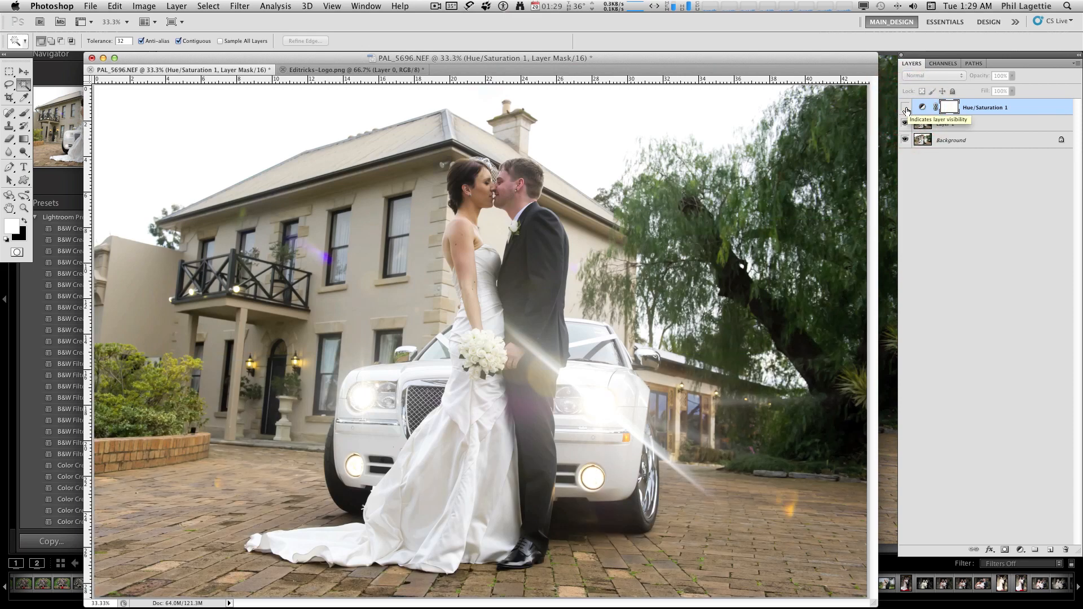
click(905, 107)
Paint black on the Hue/Saturation layer mask with a 200 px brush over the groom's suit and the bouquet
click(949, 107)
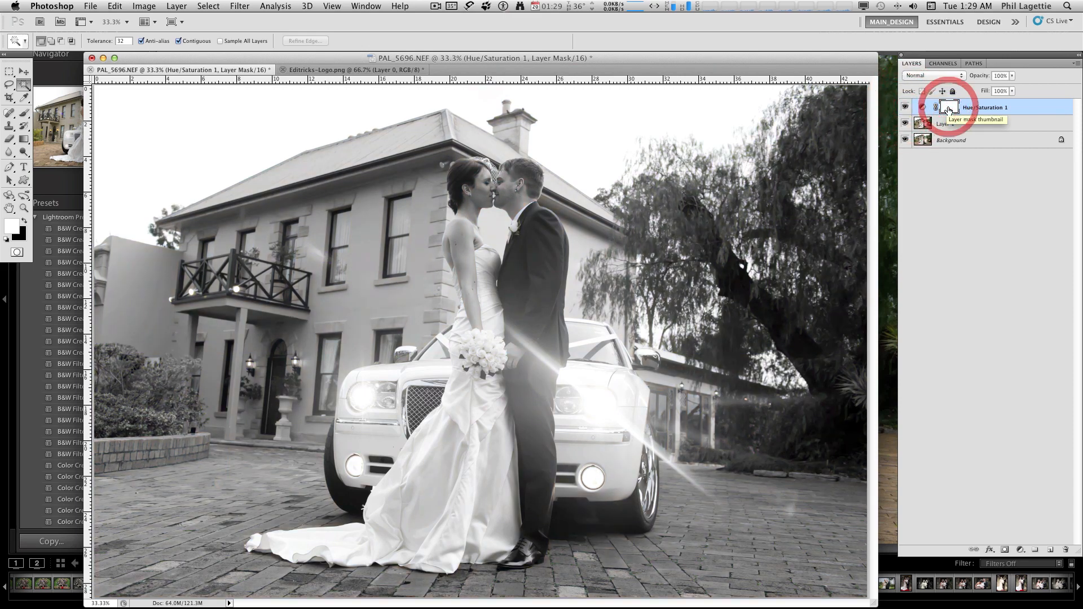
key(b)
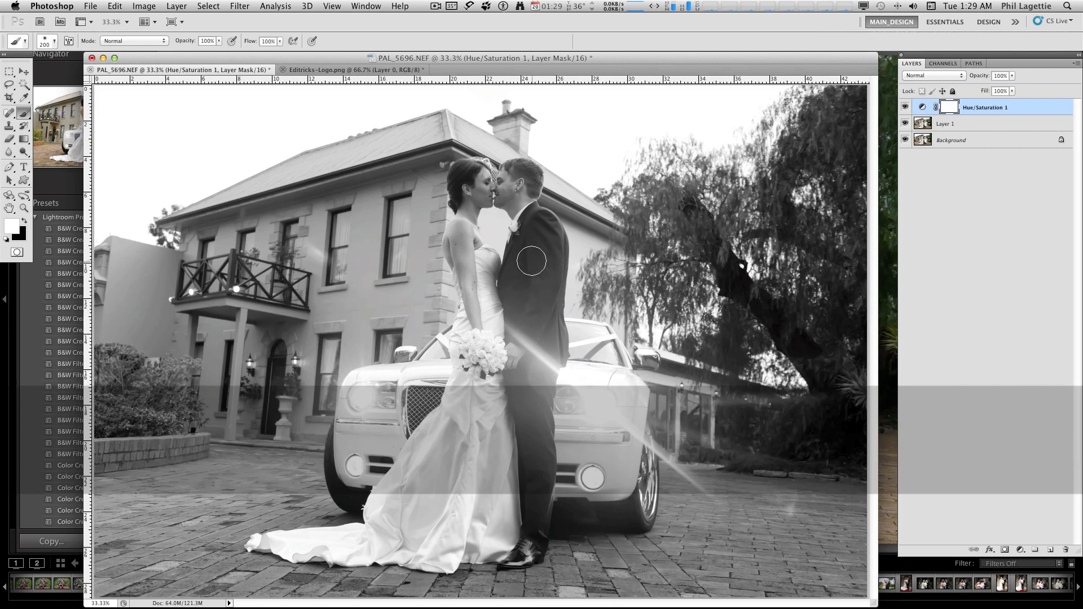
click(532, 282)
key(x)
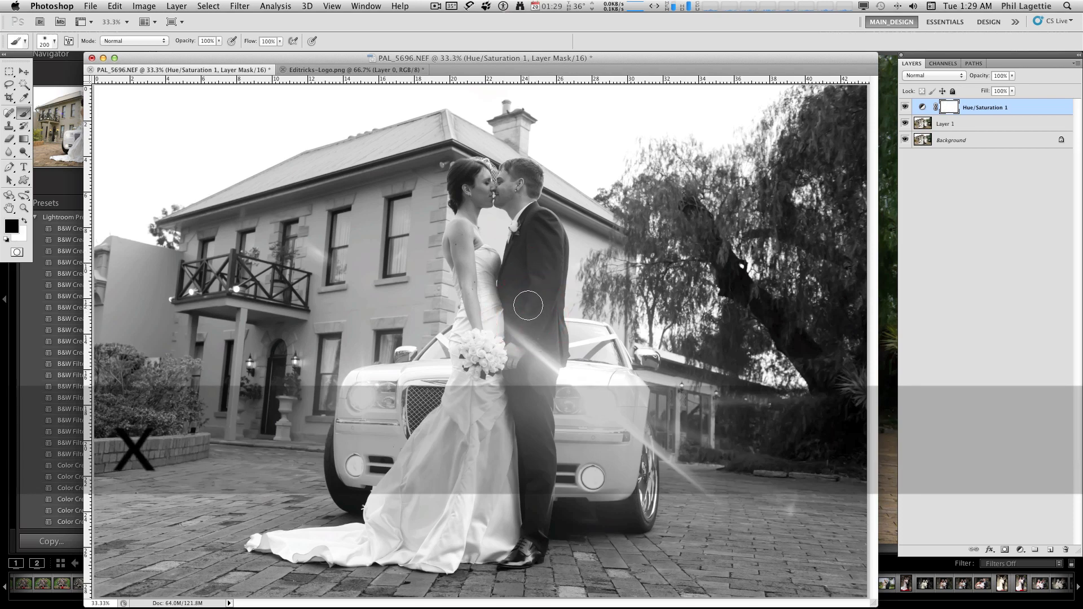
mouse_move(536, 245)
mouse_down()
mouse_move(518, 428)
mouse_move(520, 396)
mouse_move(526, 542)
mouse_move(530, 431)
mouse_move(503, 471)
mouse_move(502, 412)
mouse_move(481, 361)
mouse_move(483, 319)
mouse_up()
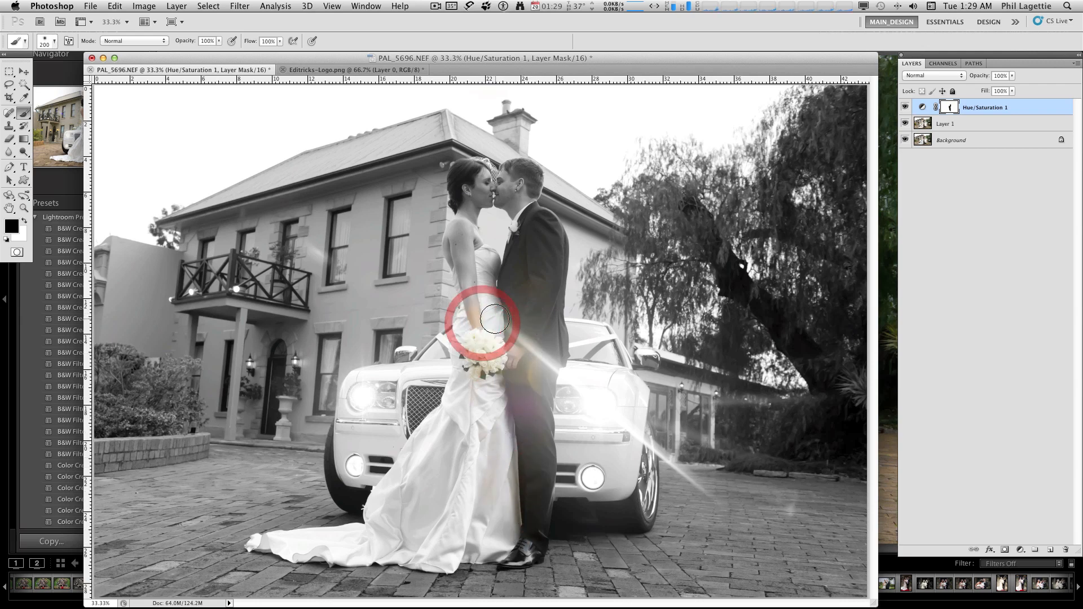
Restore color on the bride's arm, shoulder and face by painting the mask with a 125 px brush
key(bracketleft)
key(bracketleft)
key(bracketleft)
key(bracketleft)
key(bracketleft)
key(bracketright)
key(bracketright)
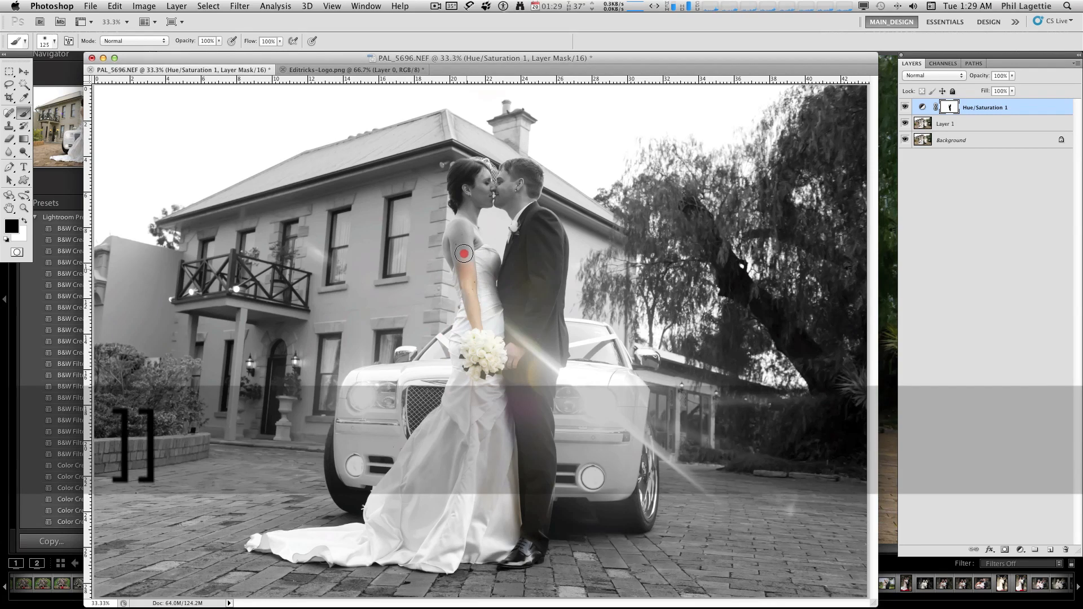
click(461, 229)
drag(460, 230, 479, 195)
Paint the mask with a smaller brush over the groom's face, hair, neck and collar to restore their color
key(super+equal)
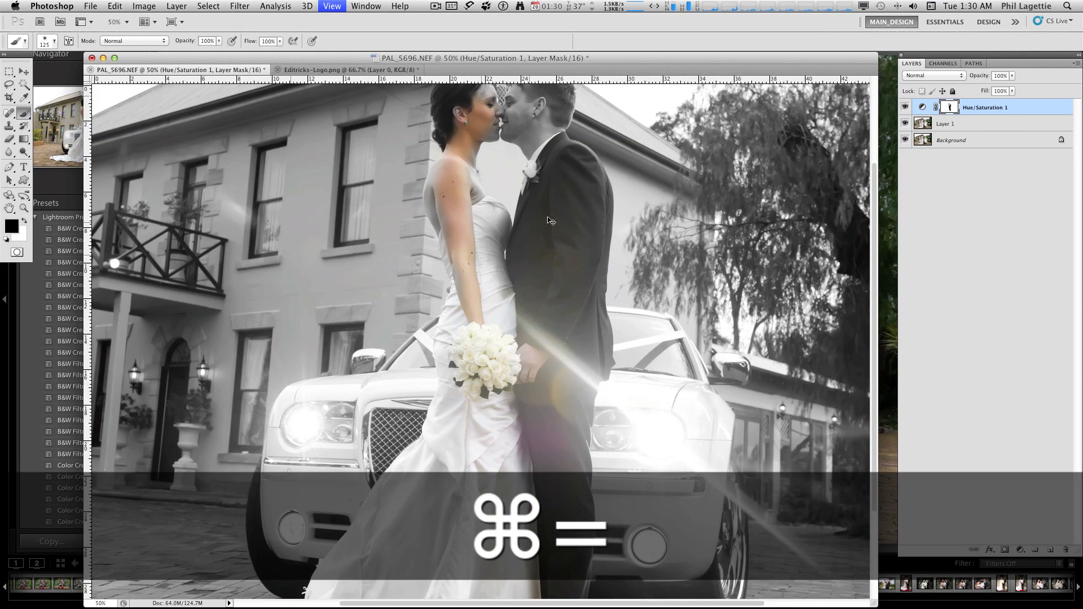
key(super+equal)
key(super+equal)
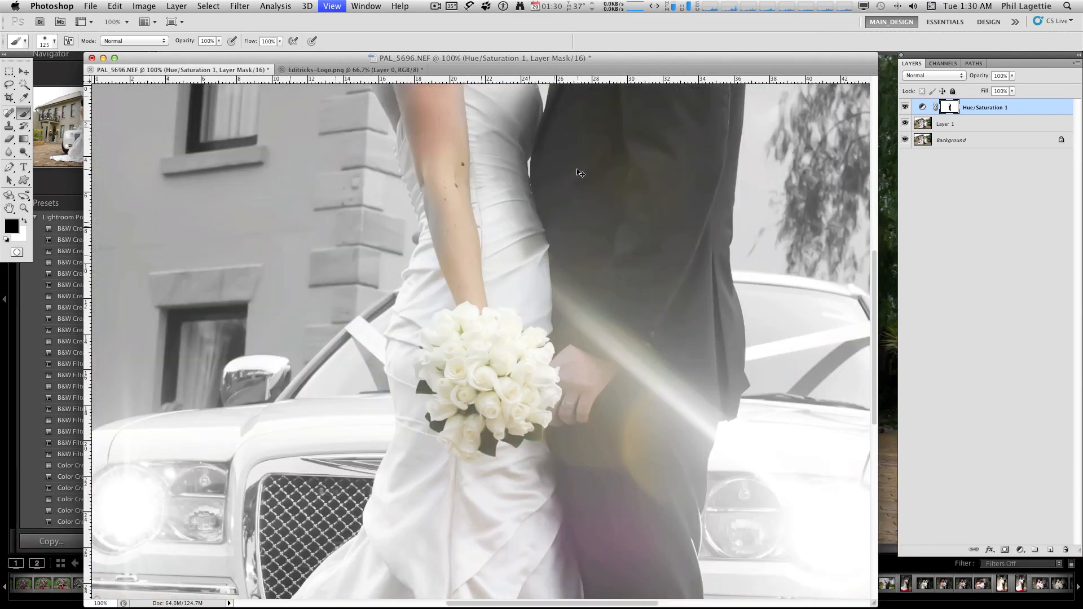
drag(550, 243, 500, 428)
key(bracketleft)
key(bracketleft)
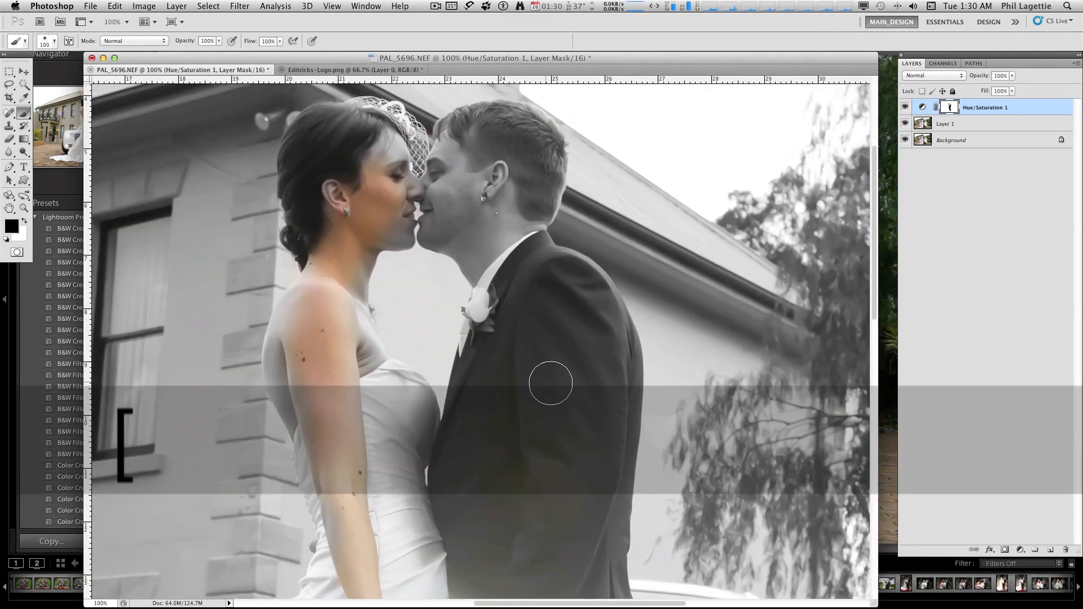
mouse_move(524, 269)
mouse_down()
mouse_move(508, 234)
mouse_move(526, 177)
mouse_move(502, 159)
mouse_move(463, 212)
mouse_move(455, 194)
mouse_move(437, 231)
mouse_move(457, 190)
mouse_move(459, 136)
mouse_move(539, 142)
mouse_move(518, 220)
mouse_move(481, 266)
mouse_move(520, 206)
mouse_up()
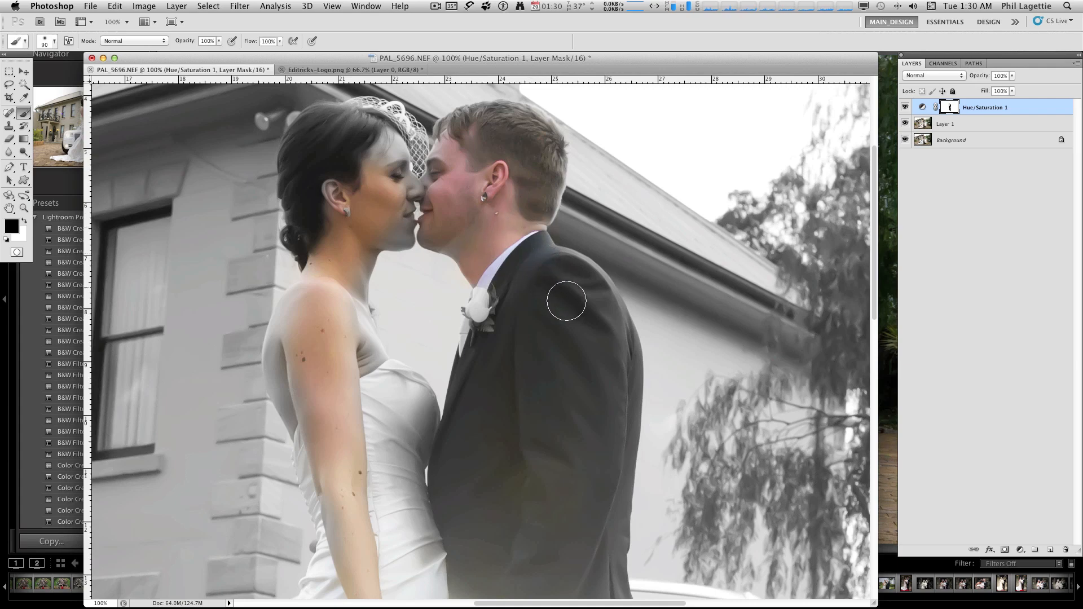
Mask the desaturation from the bride's back, underarm and shoulder
scroll(596, 464, down, 5)
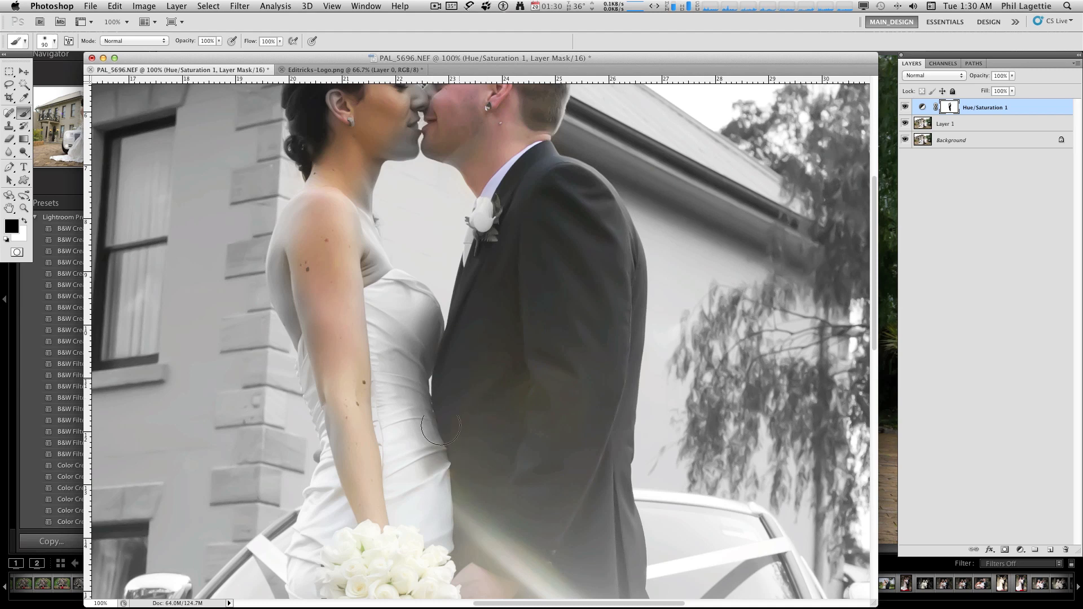
mouse_move(355, 290)
mouse_down()
mouse_move(370, 294)
mouse_move(360, 248)
mouse_move(335, 243)
mouse_move(302, 322)
mouse_move(290, 259)
mouse_move(299, 222)
mouse_move(330, 192)
mouse_move(327, 122)
mouse_move(327, 188)
mouse_up()
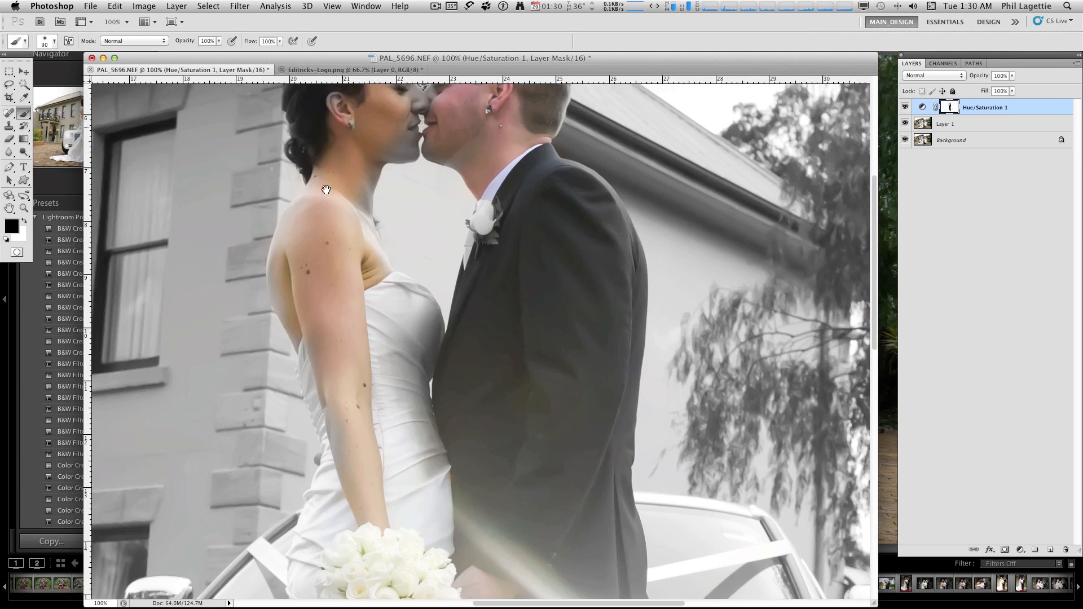
mouse_move(413, 183)
mouse_down()
mouse_move(439, 140)
mouse_move(370, 131)
mouse_move(358, 149)
mouse_up()
Restore color on the bride's forehead, cheek and hair by painting the mask with a 60 px brush
key(super+equal)
key(super+equal)
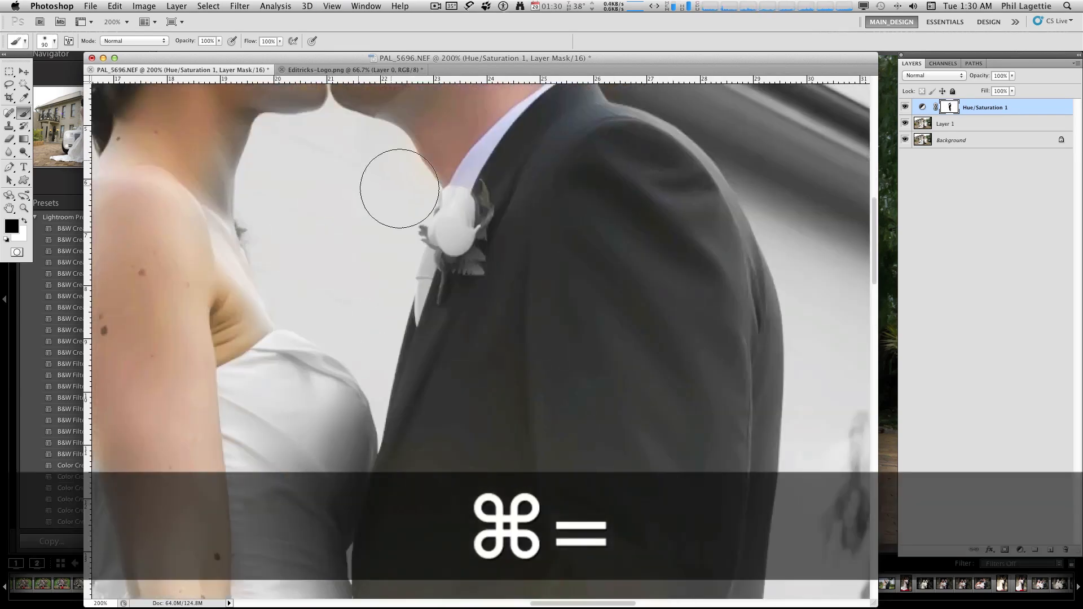
key(bracketleft)
key(bracketleft)
key(bracketleft)
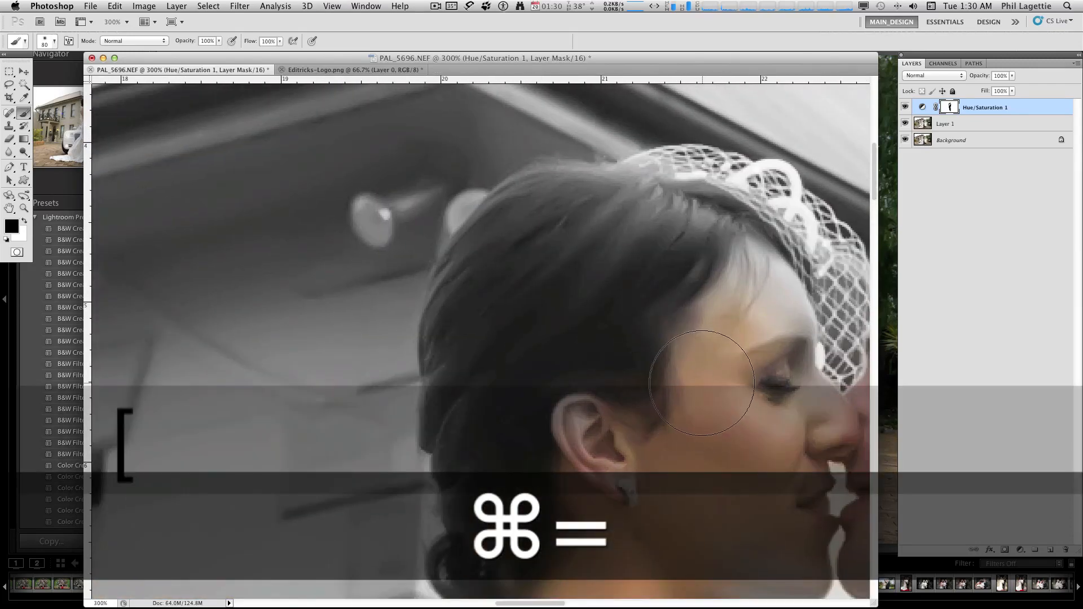
mouse_move(778, 329)
mouse_down()
mouse_move(753, 278)
mouse_move(681, 233)
mouse_move(591, 224)
mouse_move(537, 231)
mouse_move(510, 256)
mouse_up()
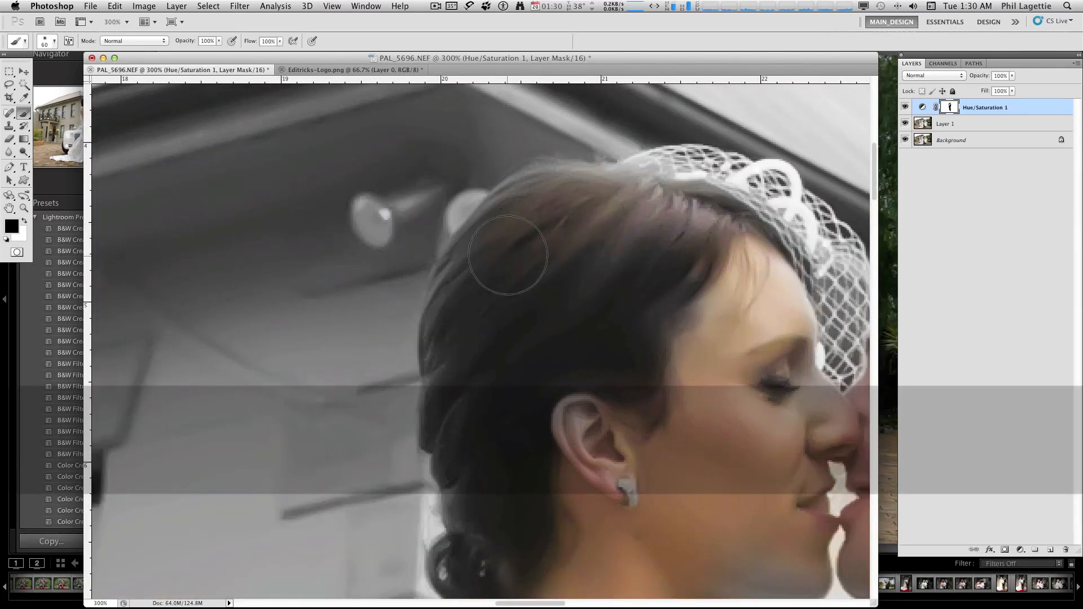
Refine the mask around the couple's faces, the bride's neck and chest, and the groom's jacket to bring back their color
key(space)
drag(670, 346, 578, 265)
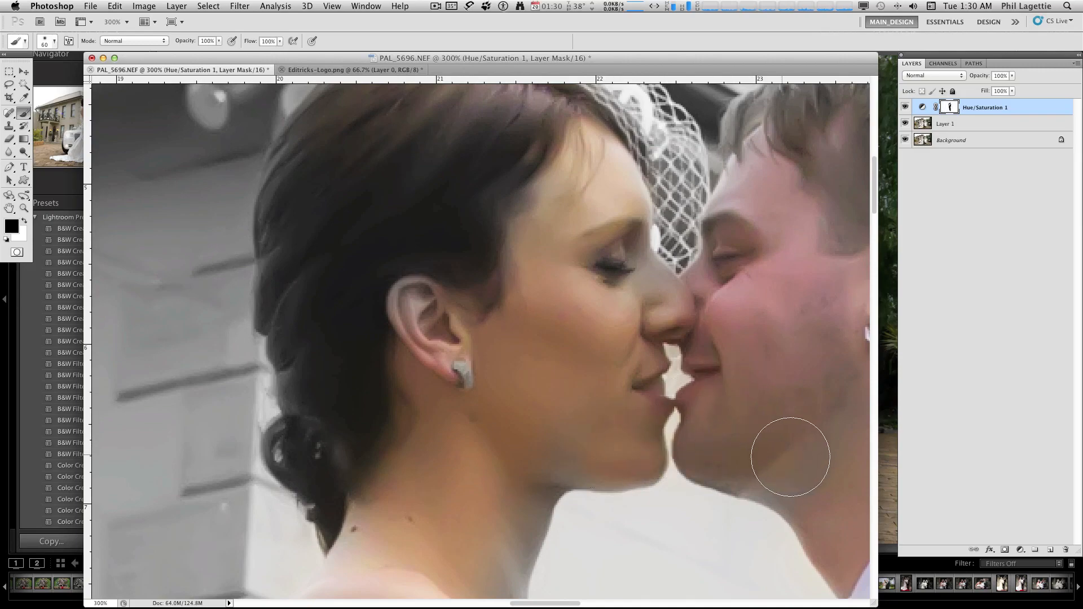
key(space)
drag(784, 446, 573, 259)
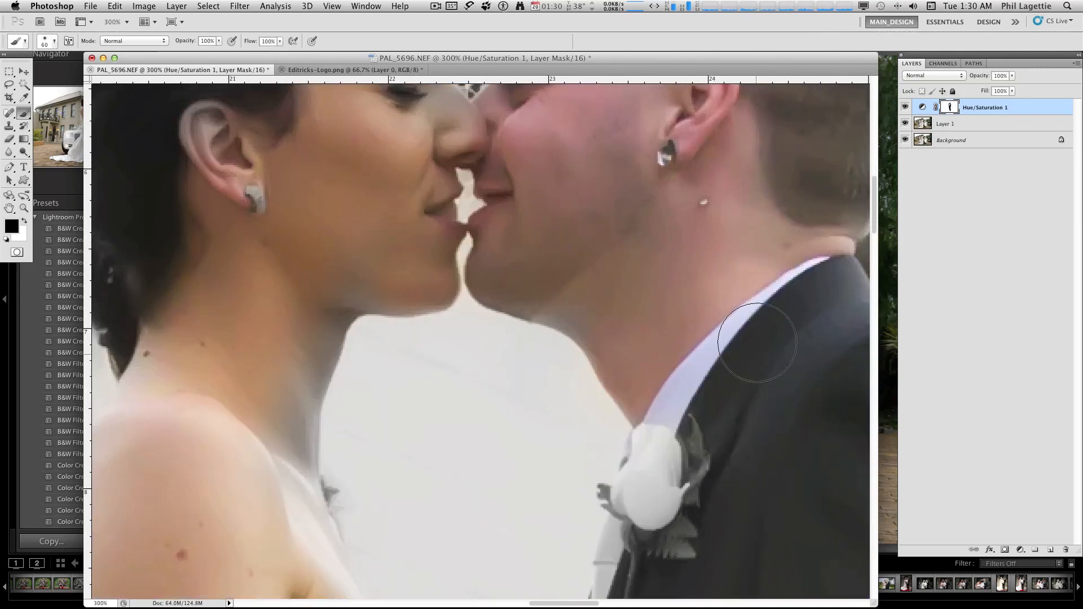
key(super+minus)
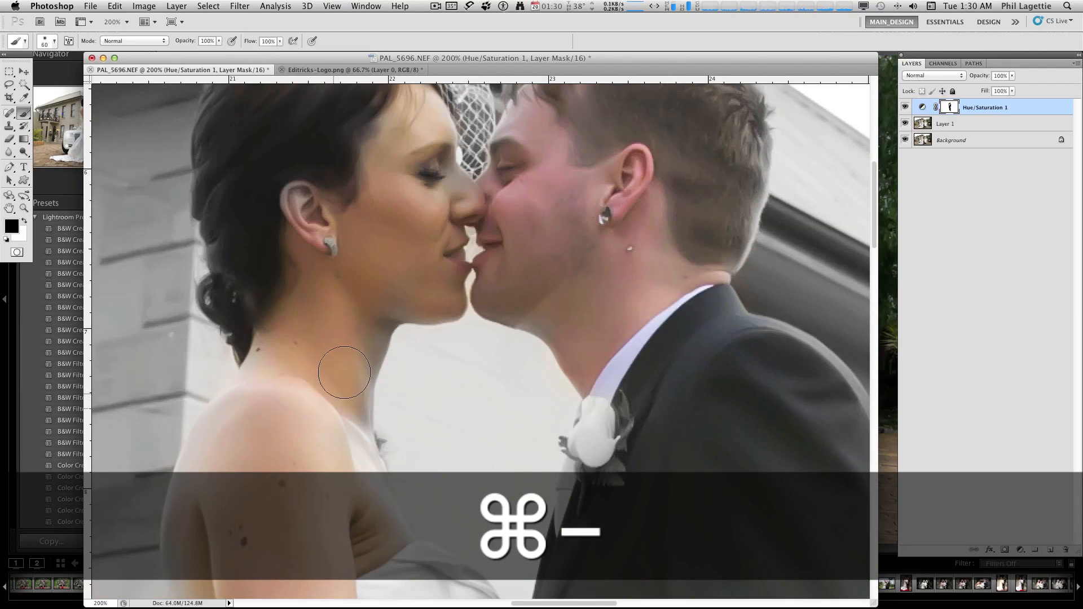
key(space)
drag(303, 366, 303, 321)
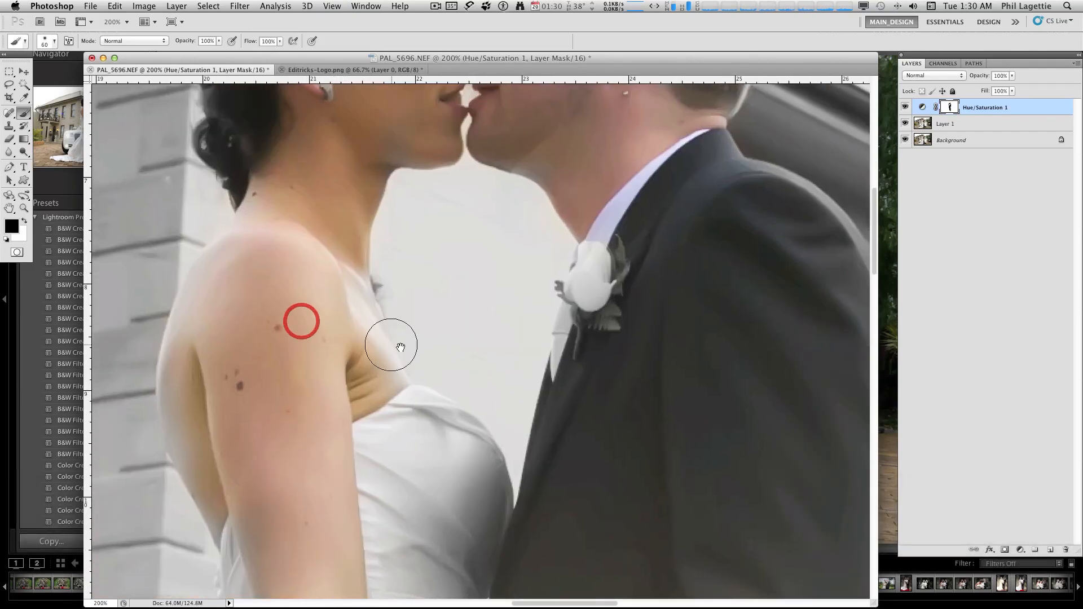
key(super+minus)
key(space)
drag(580, 447, 577, 344)
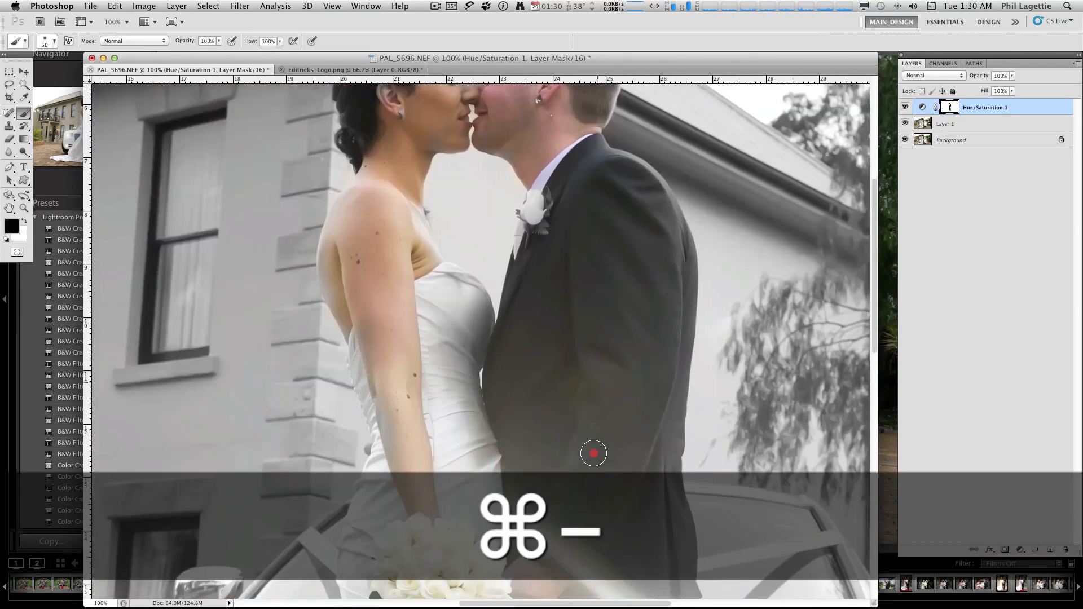
Paint the mask with a 175 px brush over the wedding dress and the groom's trousers to restore their color
key(super+minus)
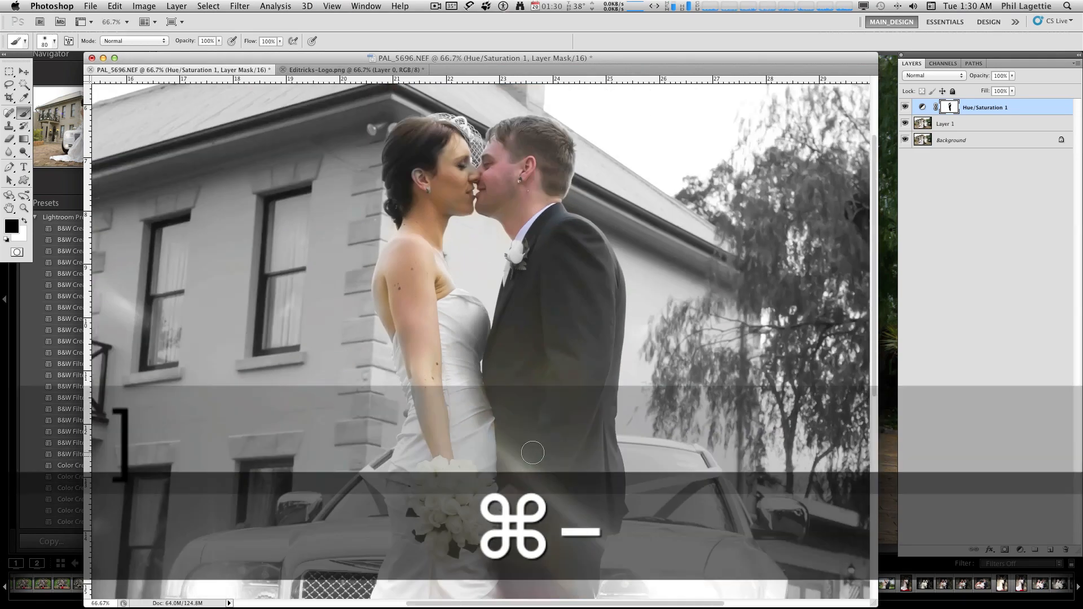
key(bracketright)
key(bracketright)
key(bracketright)
key(bracketright)
key(bracketright)
key(bracketright)
key(bracketright)
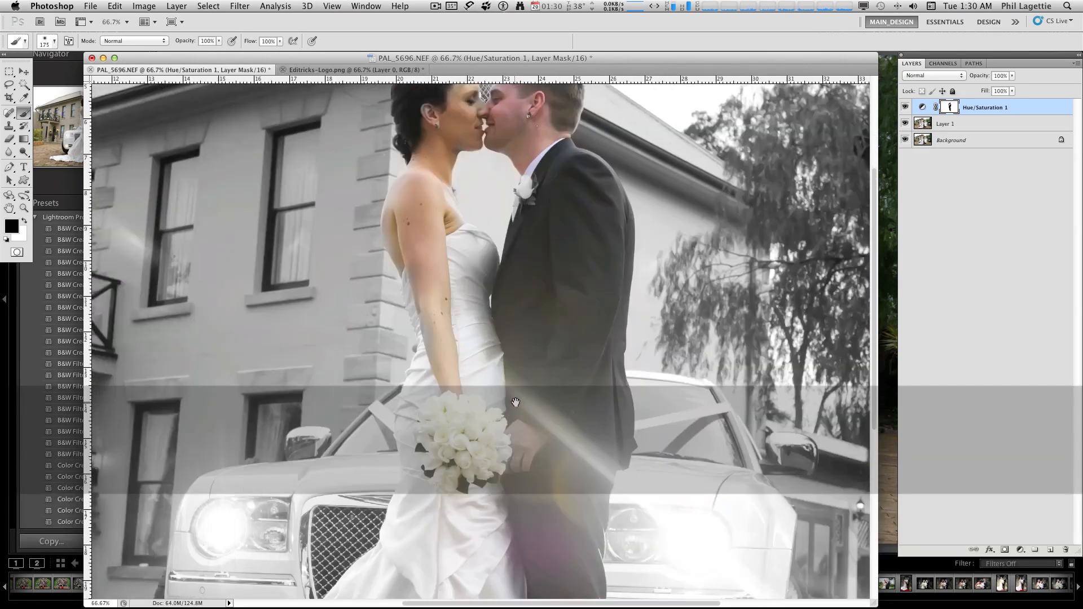
key(space)
drag(513, 485, 537, 363)
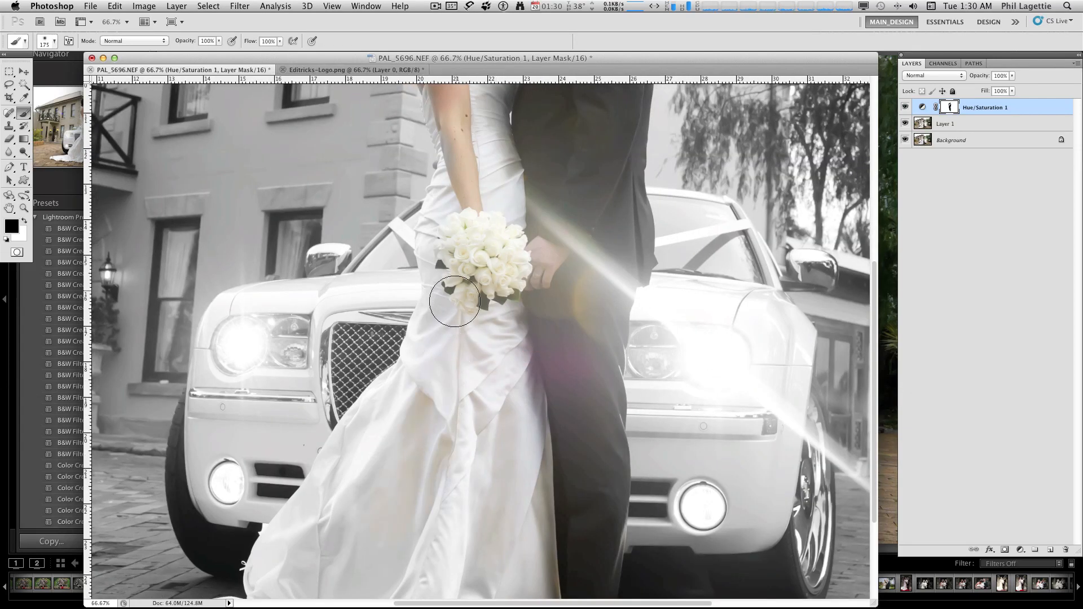
key(space)
drag(419, 496, 483, 364)
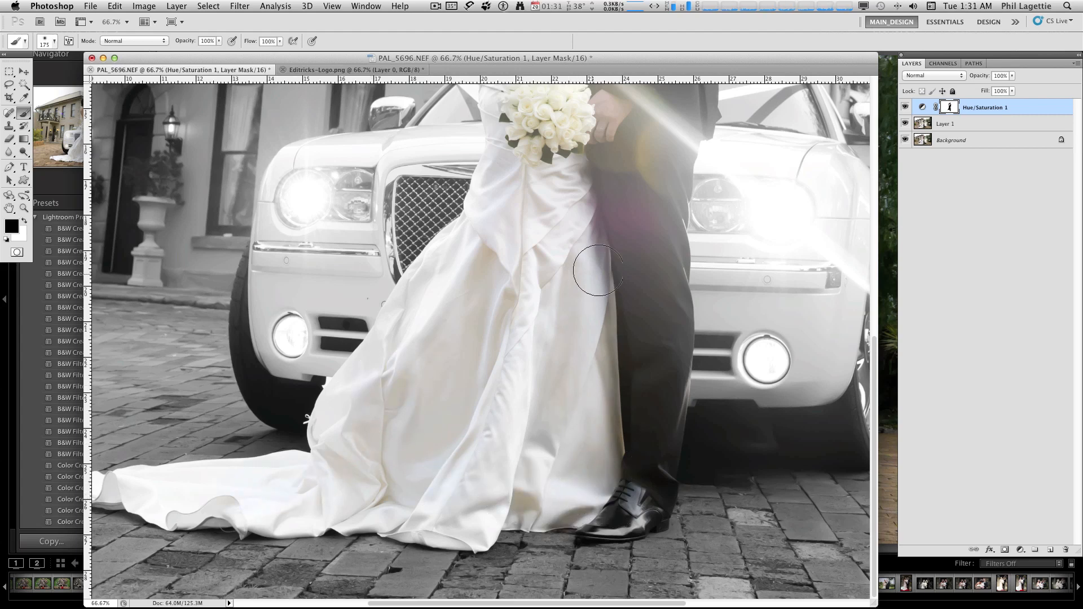
drag(603, 275, 592, 387)
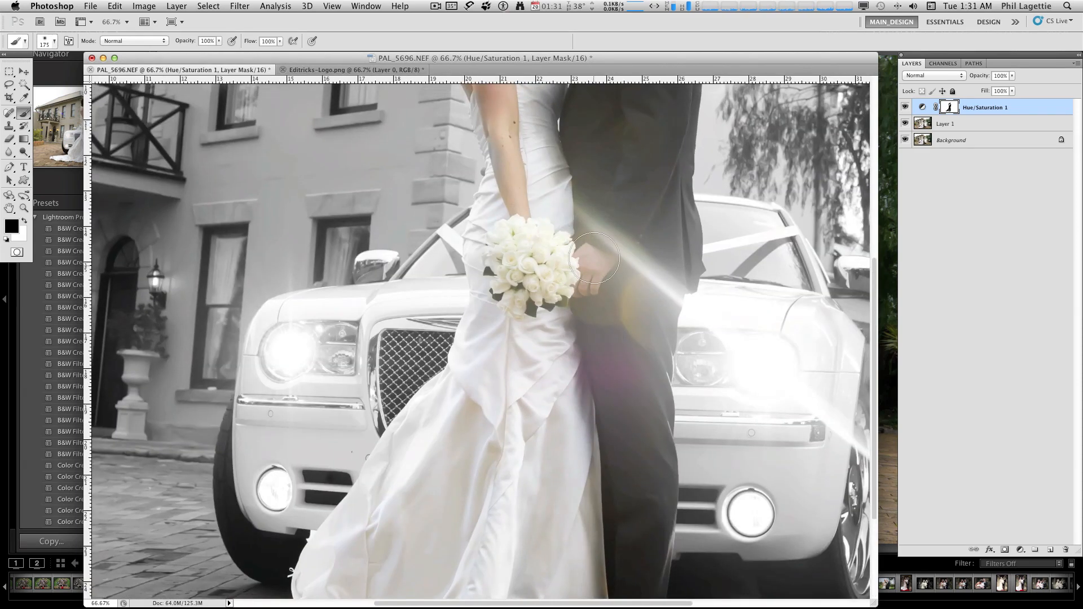
Touch up the mask over the groom's face and the edge between dress and trousers, viewing the whole photo
key(super+minus)
key(super+minus)
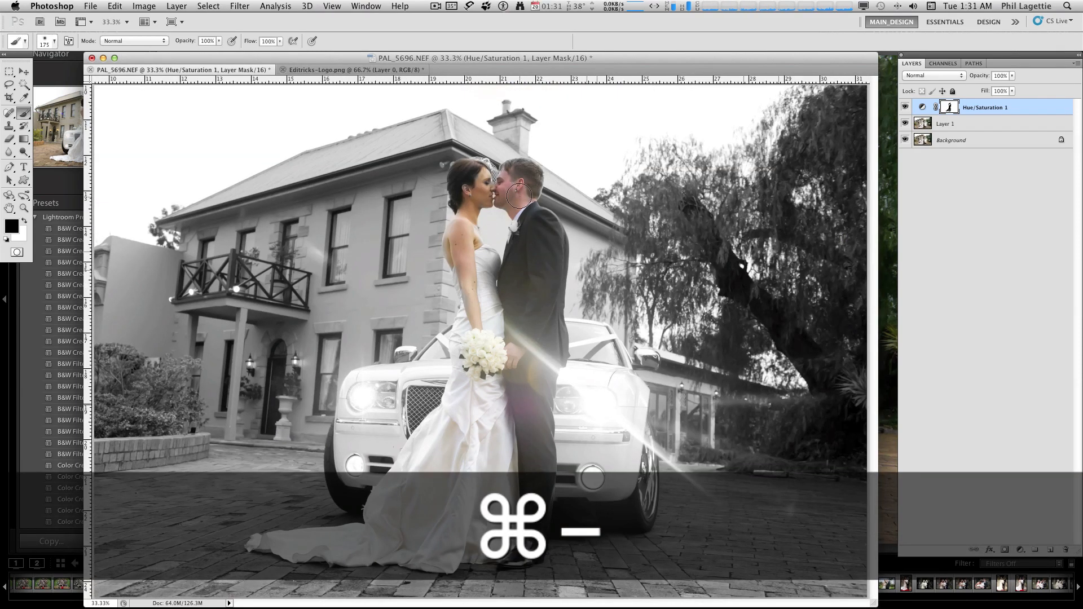
click(520, 188)
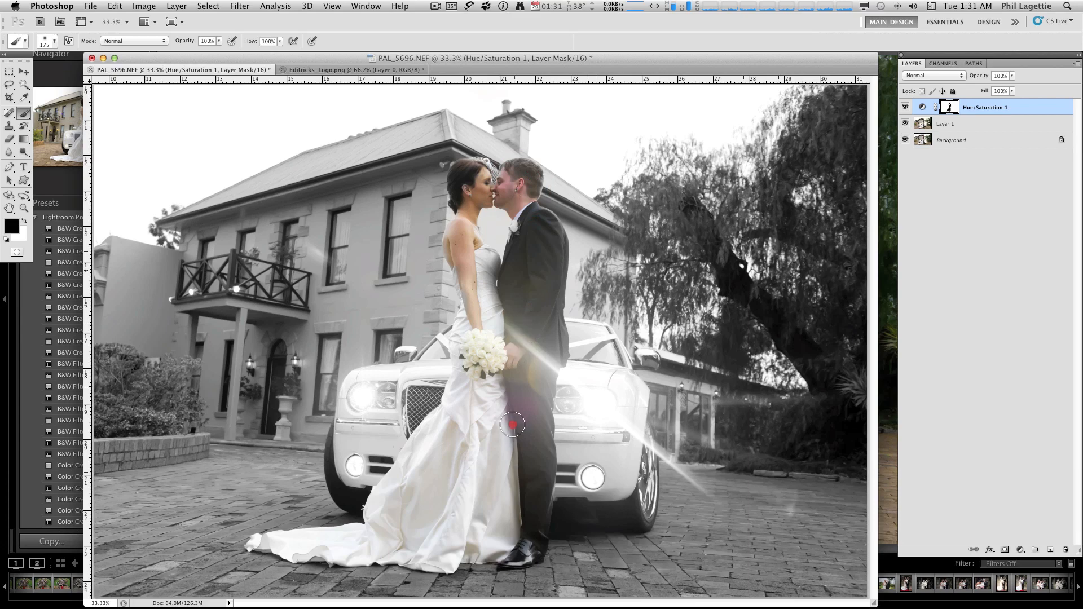
key(super+minus)
key(super+equal)
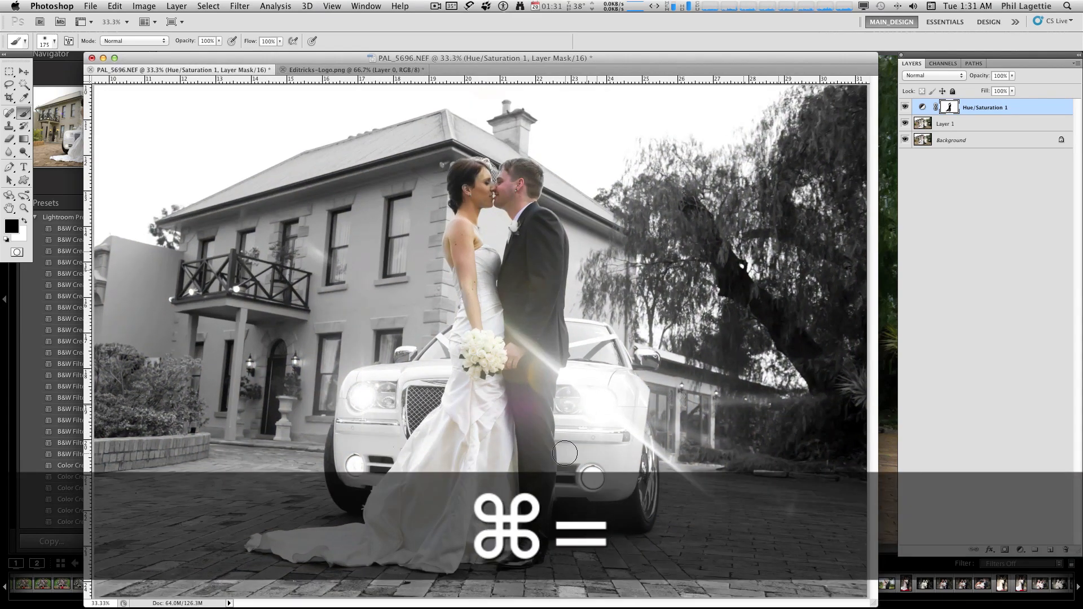
Delete the Hue/Saturation 1 adjustment layer and start a Black & White adjustment on Layer 1
click(952, 110)
key(Delete)
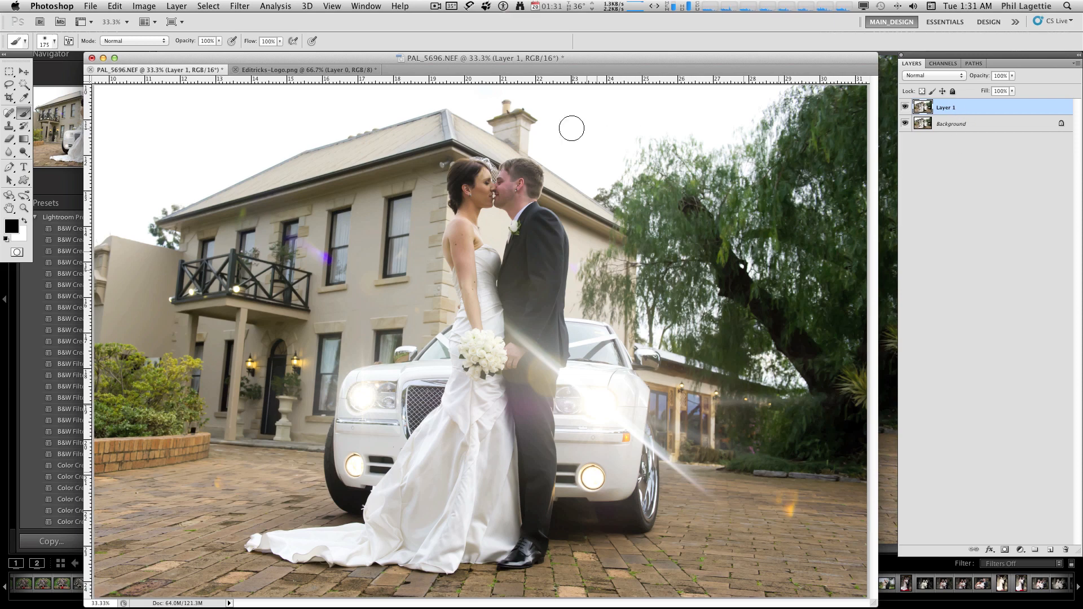
click(238, 6)
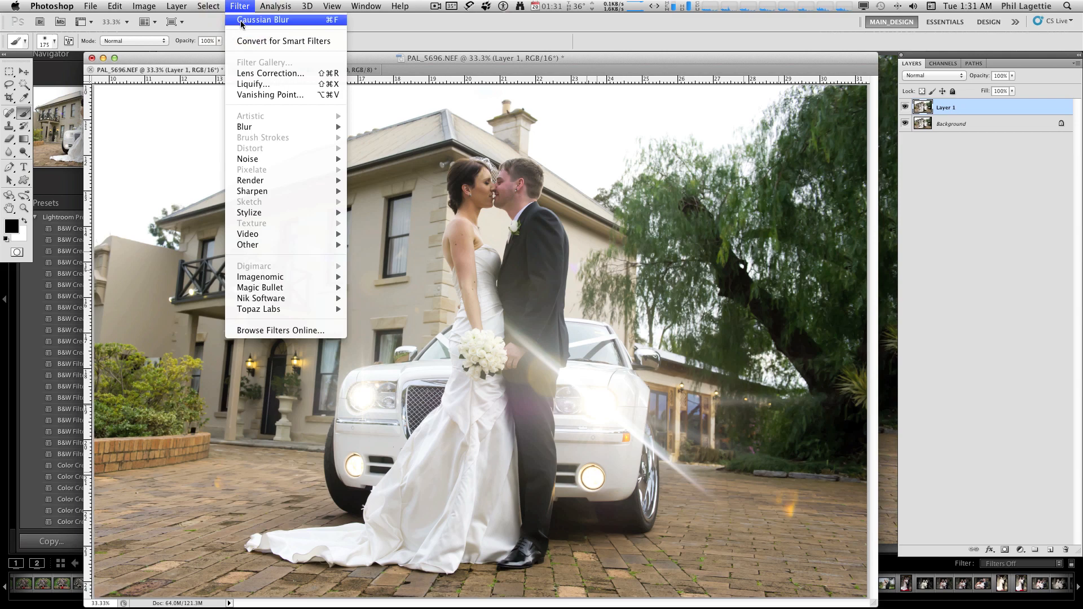
mouse_move(143, 6)
mouse_move(161, 40)
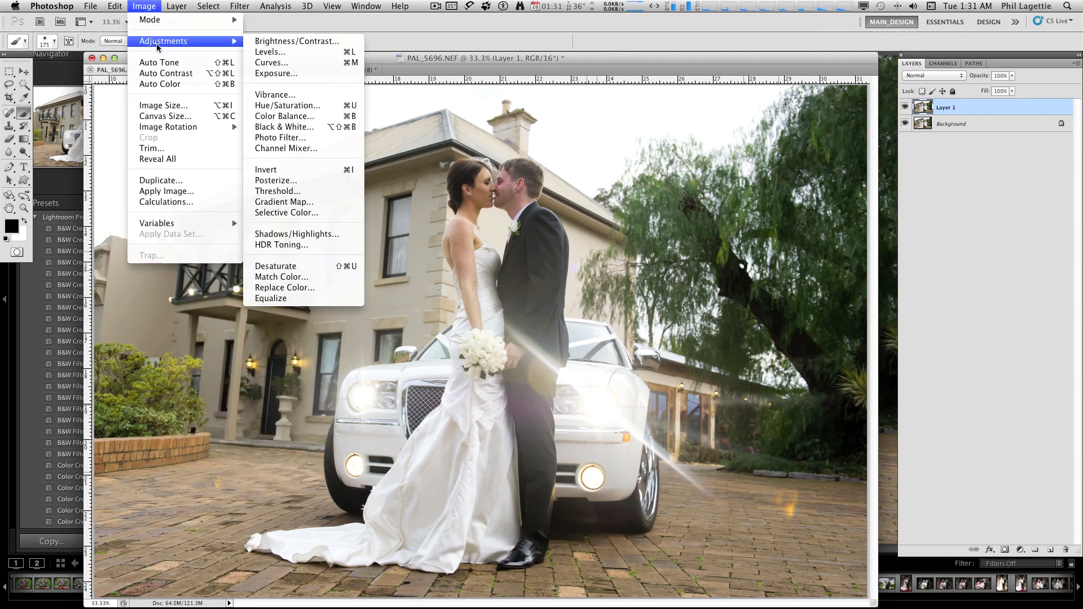
click(320, 129)
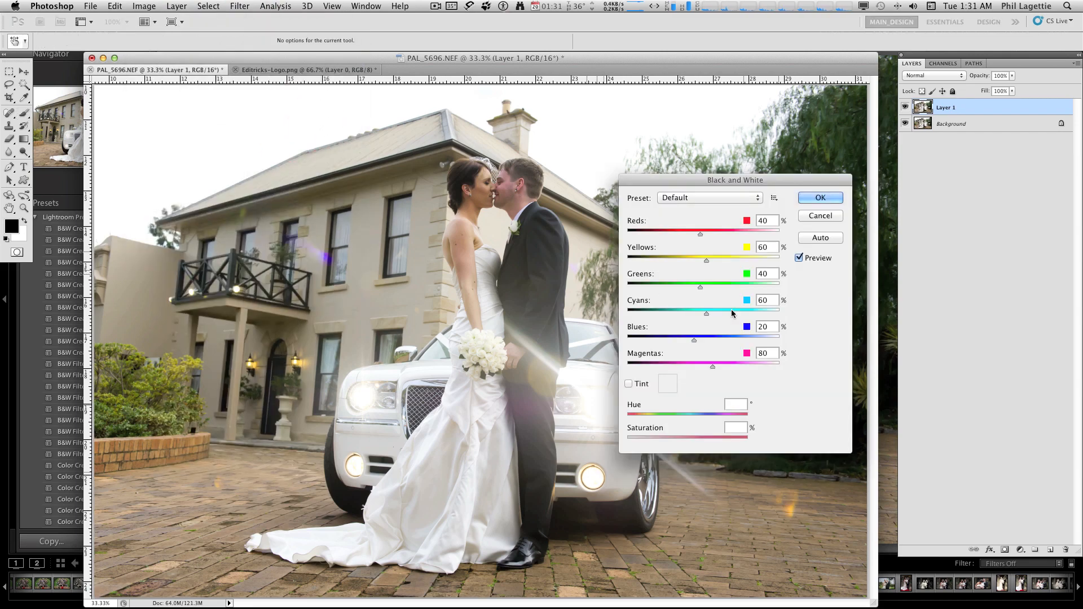
Set Reds to 12%, Yellows to 90%, Cyans to 42% and Blues to 30%, compare with the original, and apply the conversion
drag(700, 233, 716, 261)
drag(711, 315, 697, 341)
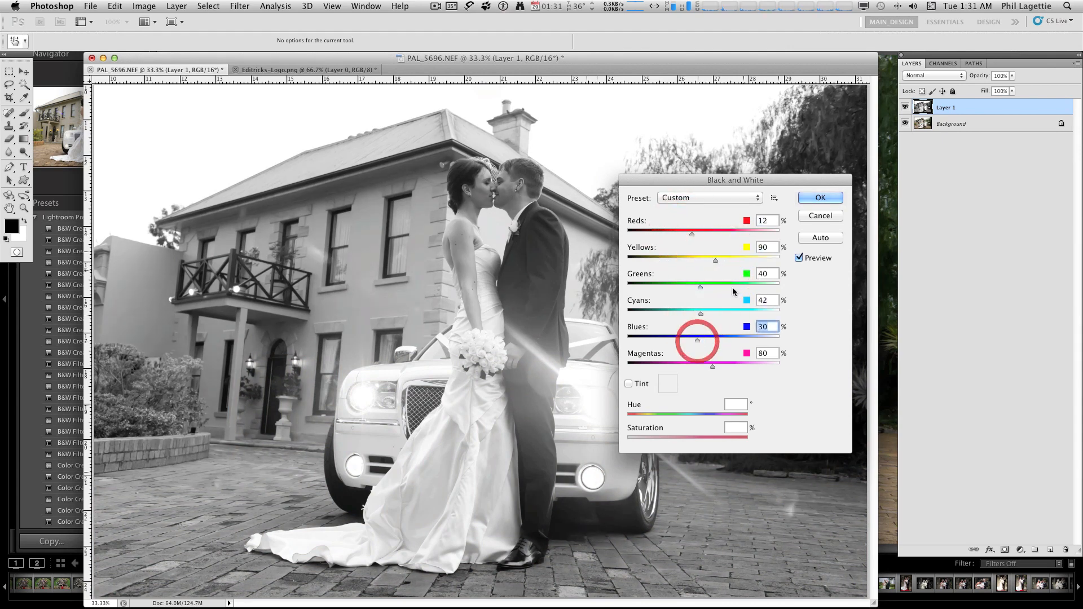
click(799, 258)
click(798, 258)
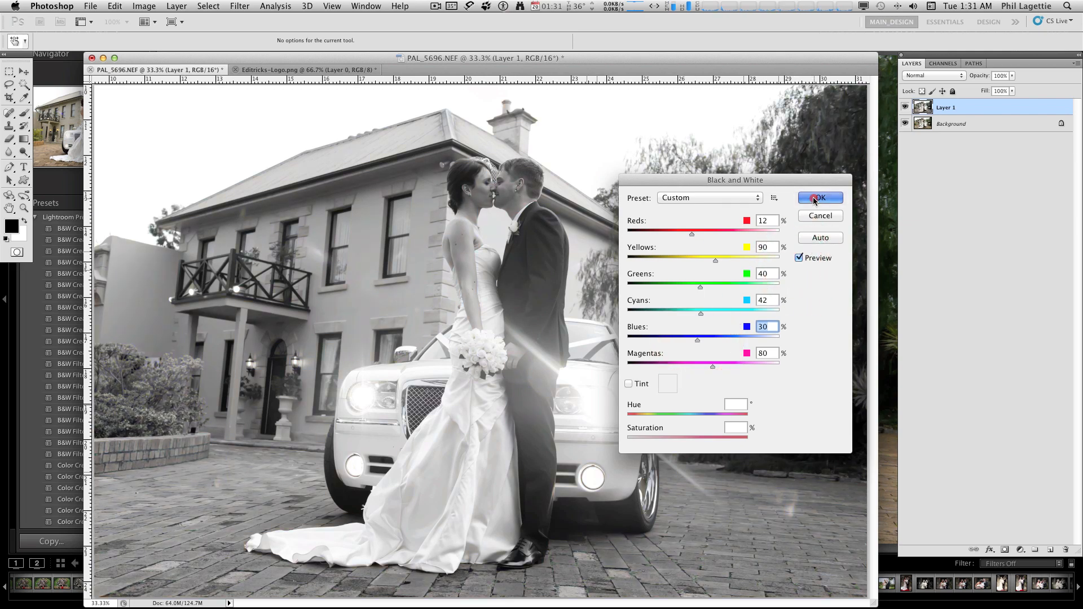
click(820, 197)
Add a white layer mask to the black-and-white Layer 1, with the Brush tool active
key(b)
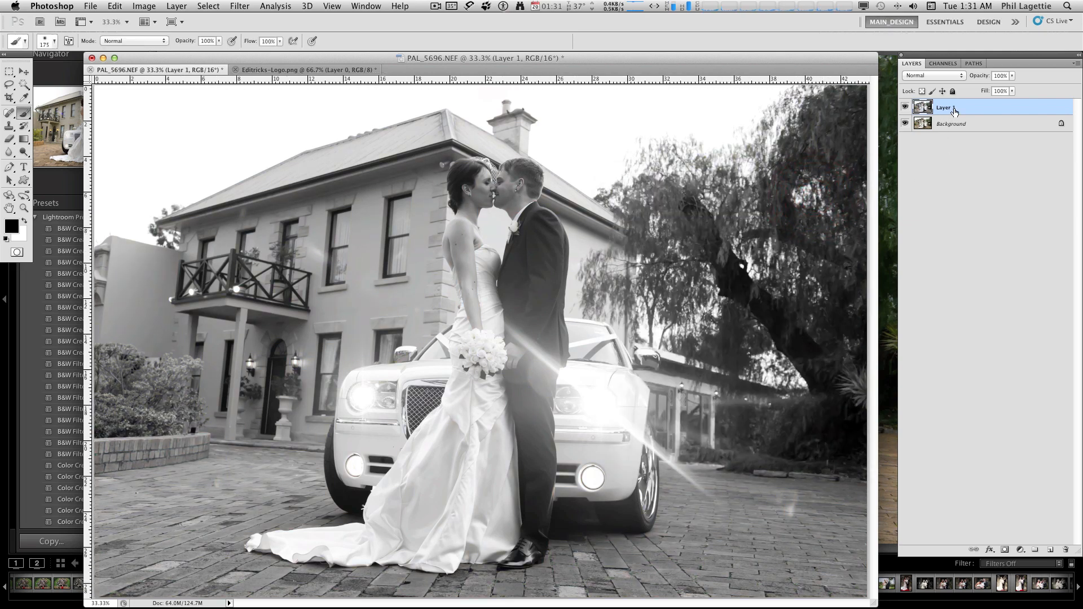
click(961, 129)
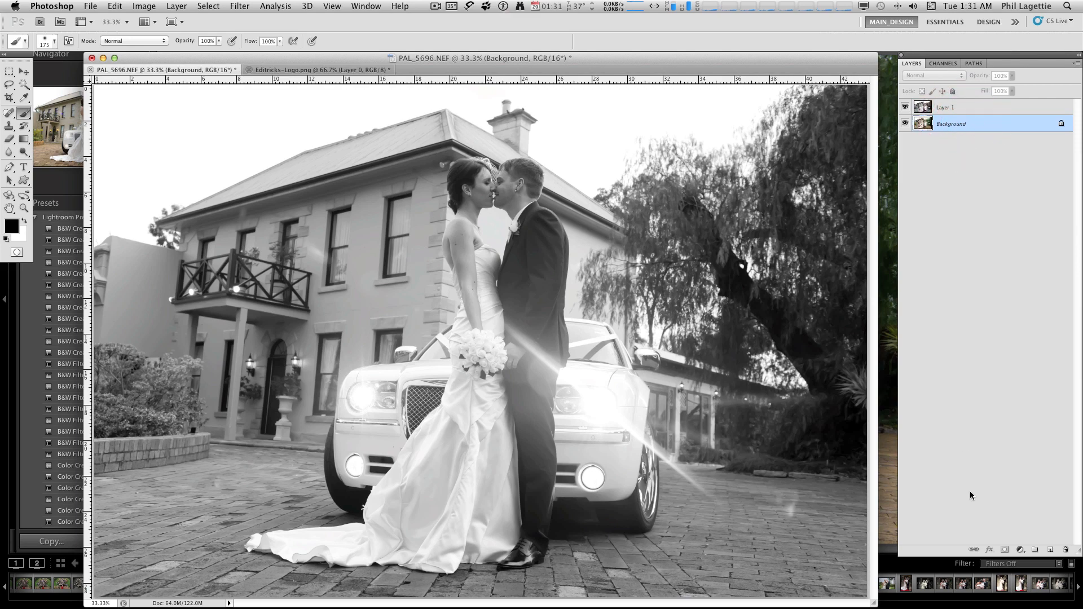
click(951, 107)
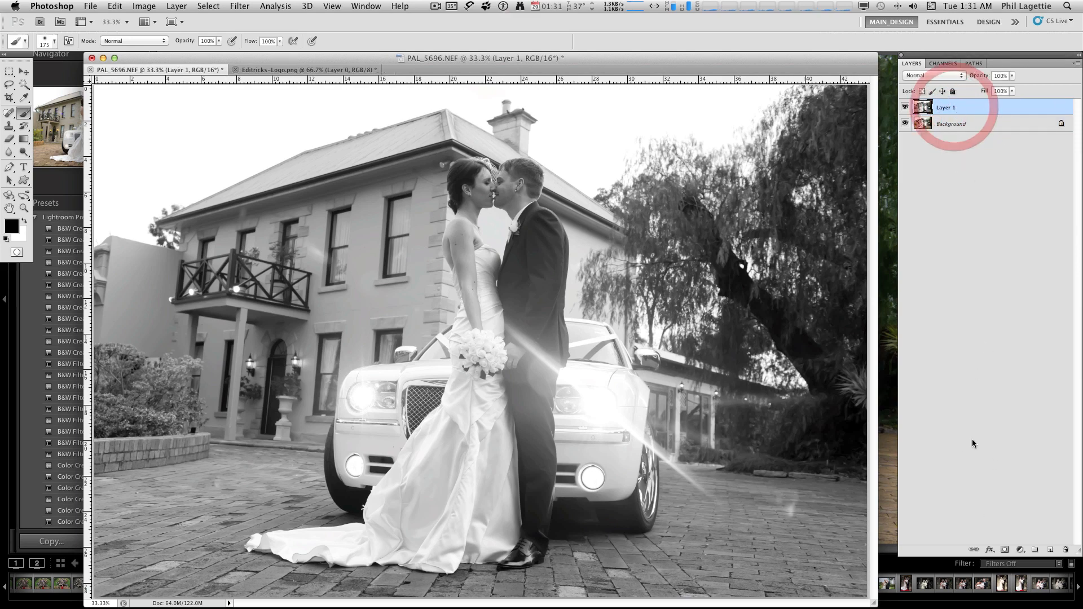
key(alt)
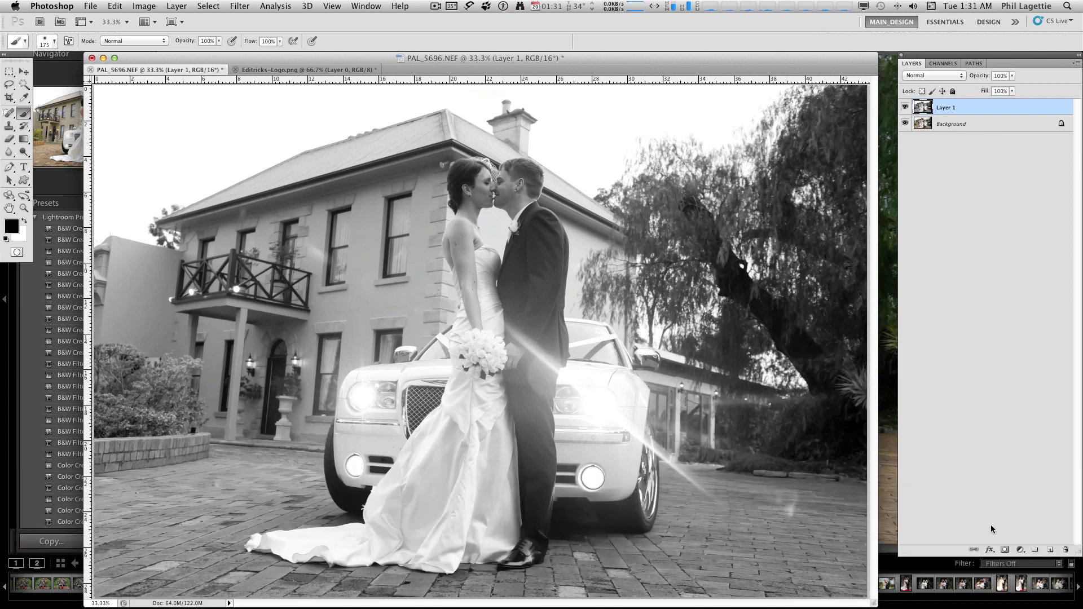
click(1005, 550)
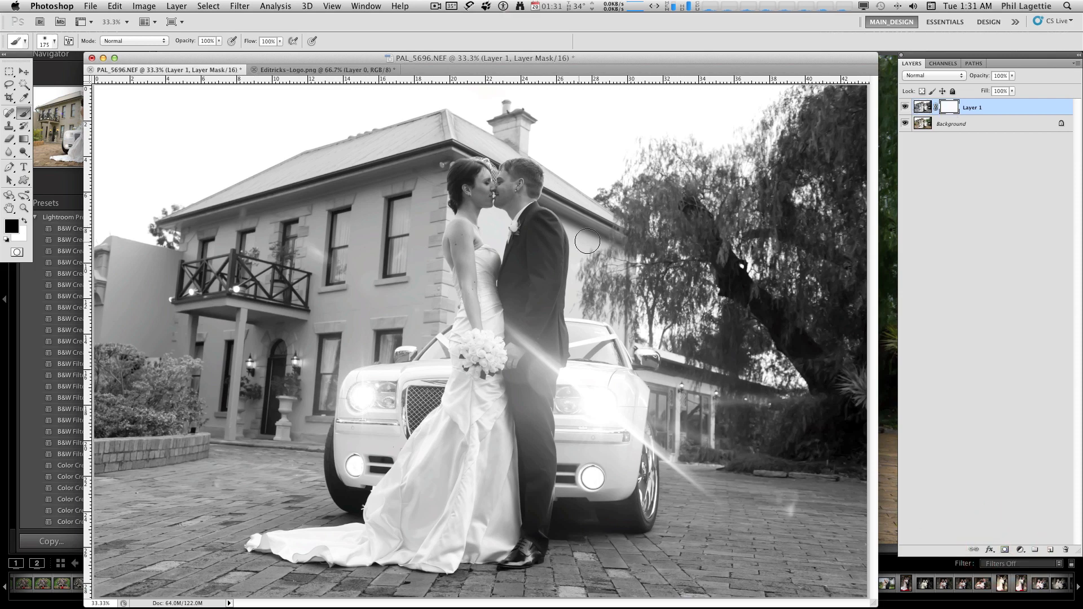
Paint black on Layer 1's mask over the bouquet, the bride's arm and shoulder, and the couple's faces to reveal their color
click(528, 297)
key(super+equal)
key(super+equal)
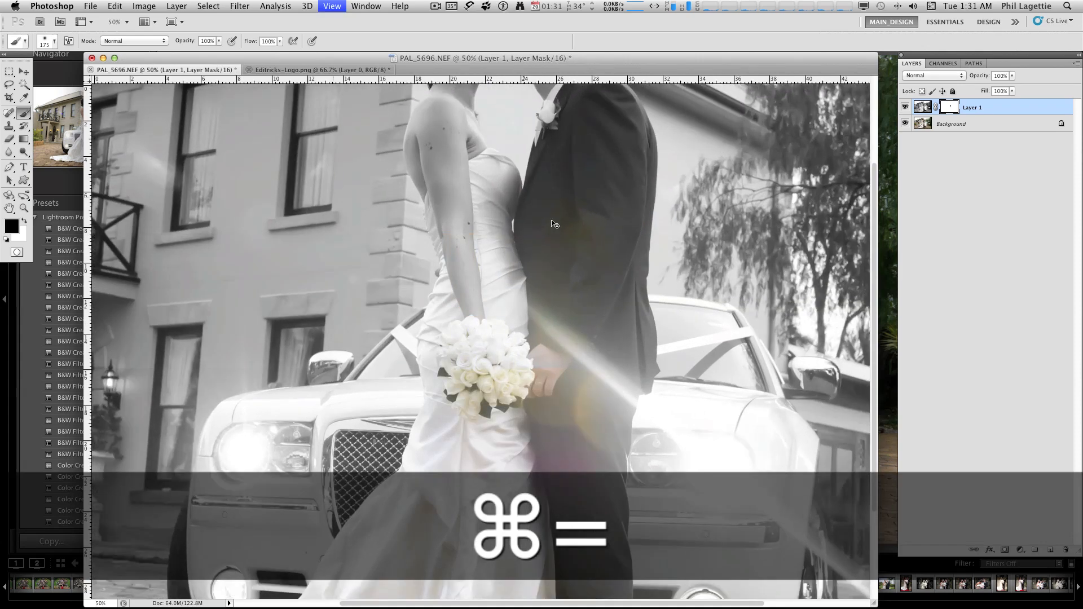
mouse_move(506, 315)
mouse_down()
mouse_move(492, 278)
mouse_move(486, 450)
mouse_move(480, 312)
mouse_up()
scroll(575, 205, up, 5)
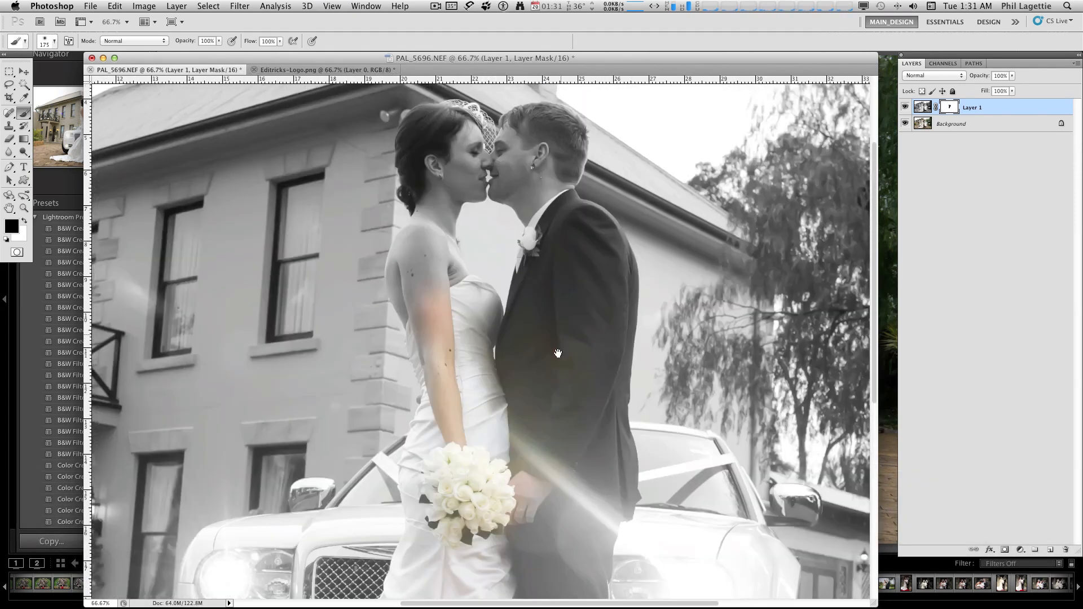
mouse_move(562, 238)
mouse_down()
mouse_move(538, 172)
mouse_move(469, 190)
mouse_move(442, 172)
mouse_move(412, 319)
mouse_up()
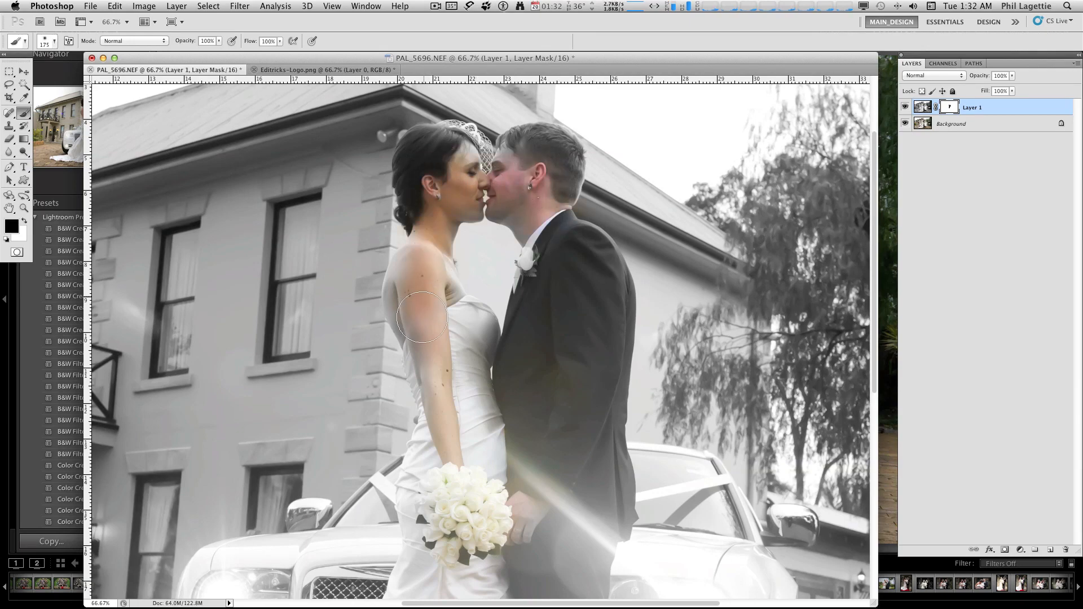
Paint the mask over the wedding dress, the groom's trousers and jacket, and the remaining areas of the couple to reveal their color
key(super+minus)
key(super+minus)
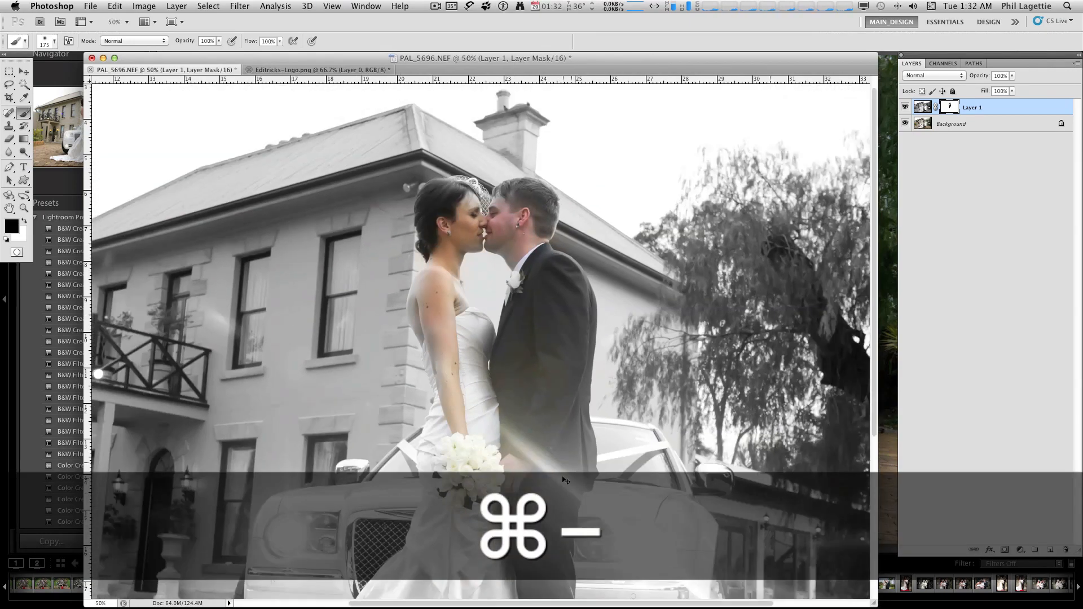
mouse_move(550, 380)
mouse_down()
mouse_move(467, 503)
mouse_move(447, 507)
mouse_up()
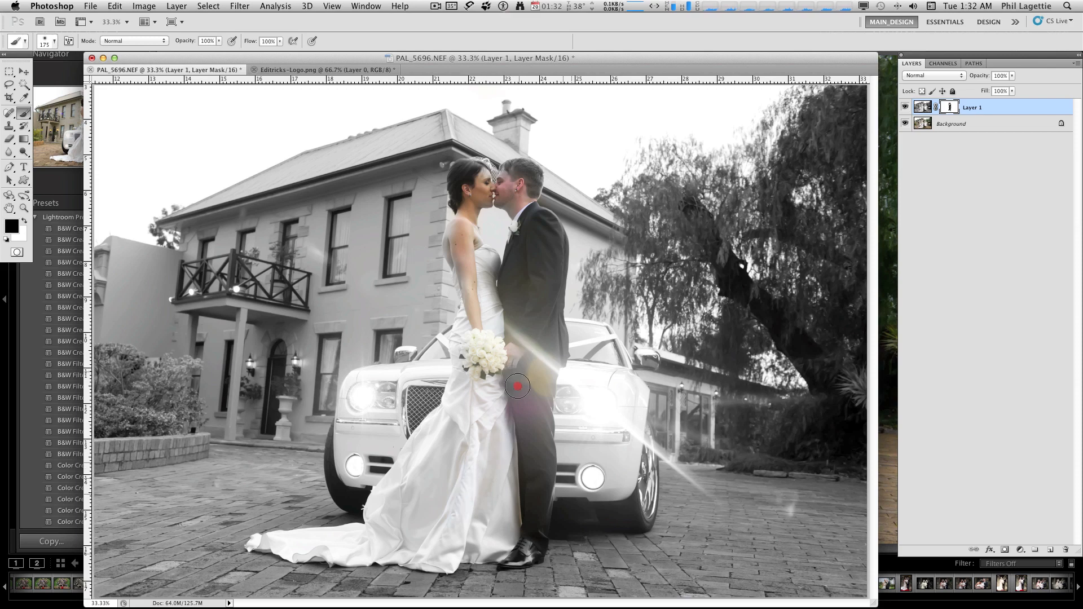
mouse_move(451, 485)
mouse_down()
mouse_move(421, 481)
mouse_move(435, 412)
mouse_move(440, 430)
mouse_up()
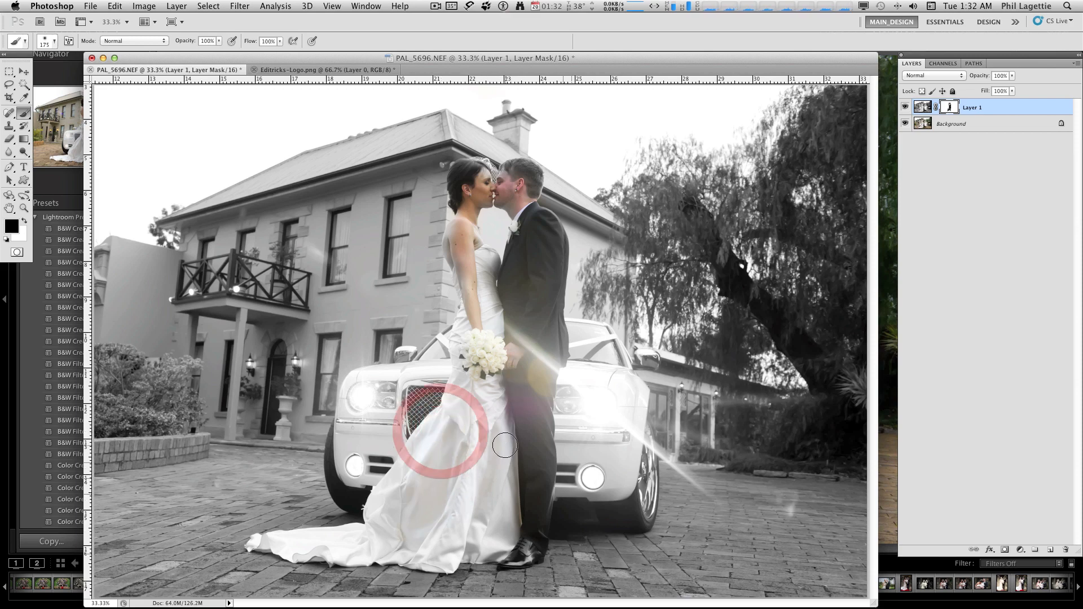
drag(538, 248, 536, 295)
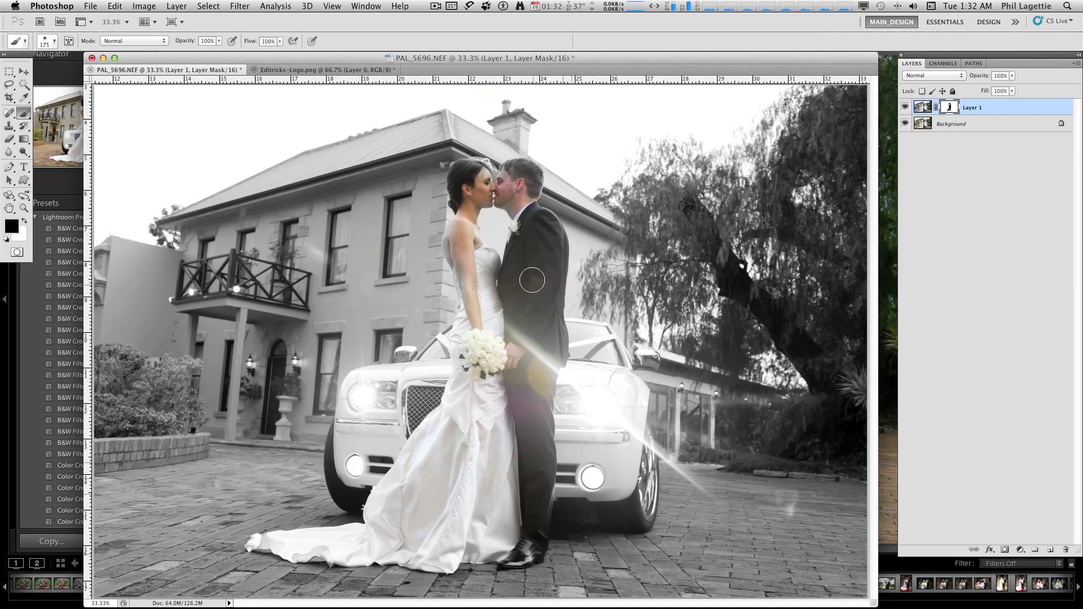
drag(512, 195, 513, 180)
mouse_move(467, 238)
mouse_down()
mouse_move(461, 249)
mouse_move(460, 231)
mouse_move(484, 293)
mouse_move(489, 396)
mouse_up()
Paint black on the mask from the groom's jacket across the wall and tree foliage beside him
key(super+equal)
key(super+equal)
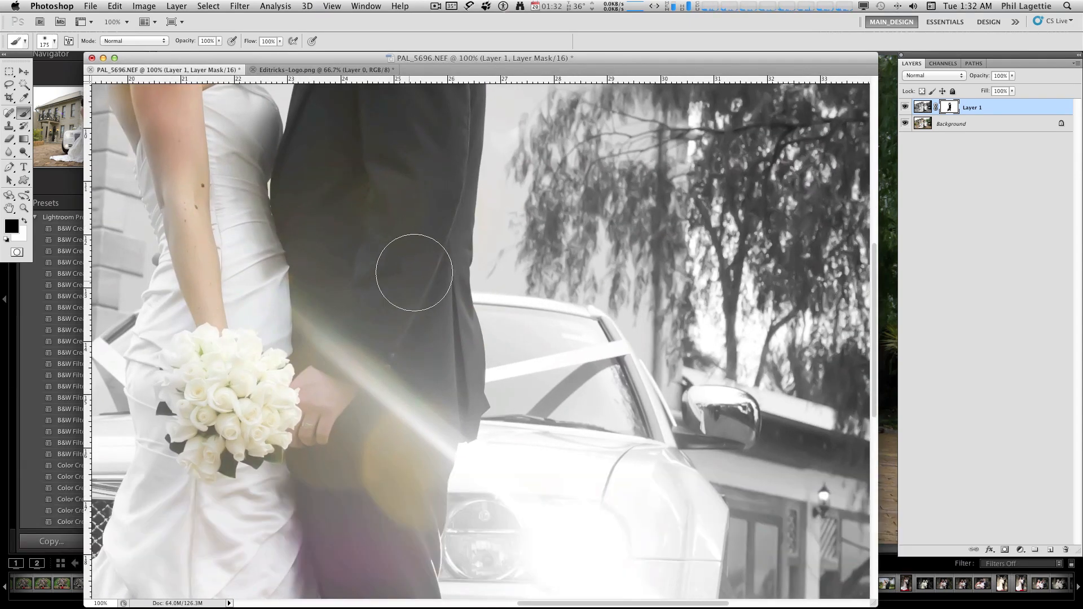
mouse_move(414, 272)
mouse_down()
mouse_move(695, 200)
mouse_move(558, 247)
mouse_move(654, 299)
mouse_move(676, 255)
mouse_move(636, 205)
mouse_move(685, 200)
mouse_up()
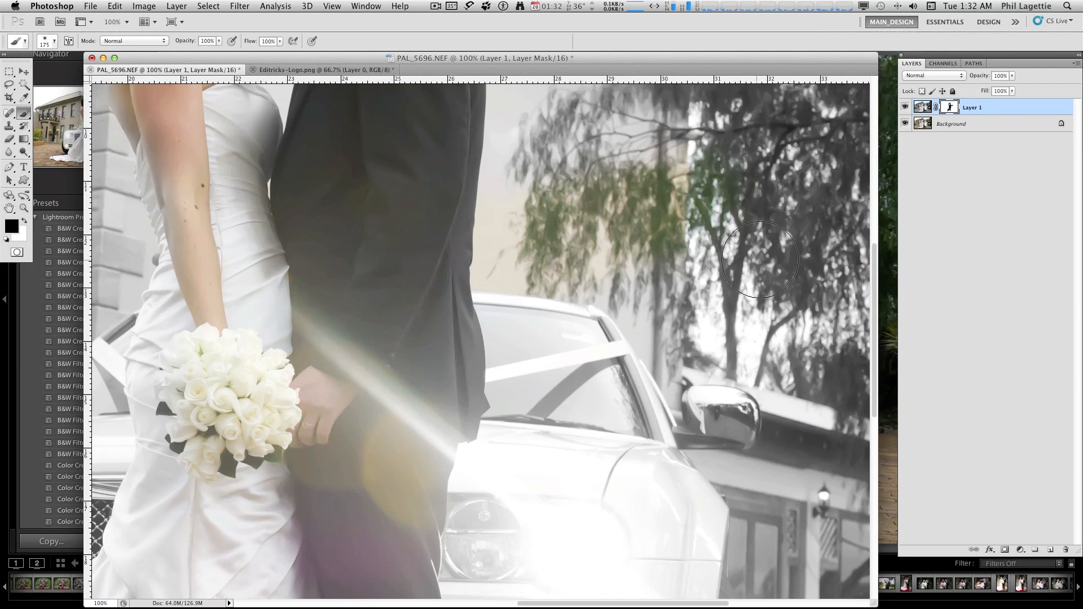
Swap the foreground and background colors between black and white several times, and paint more black over the tree foliage
key(x)
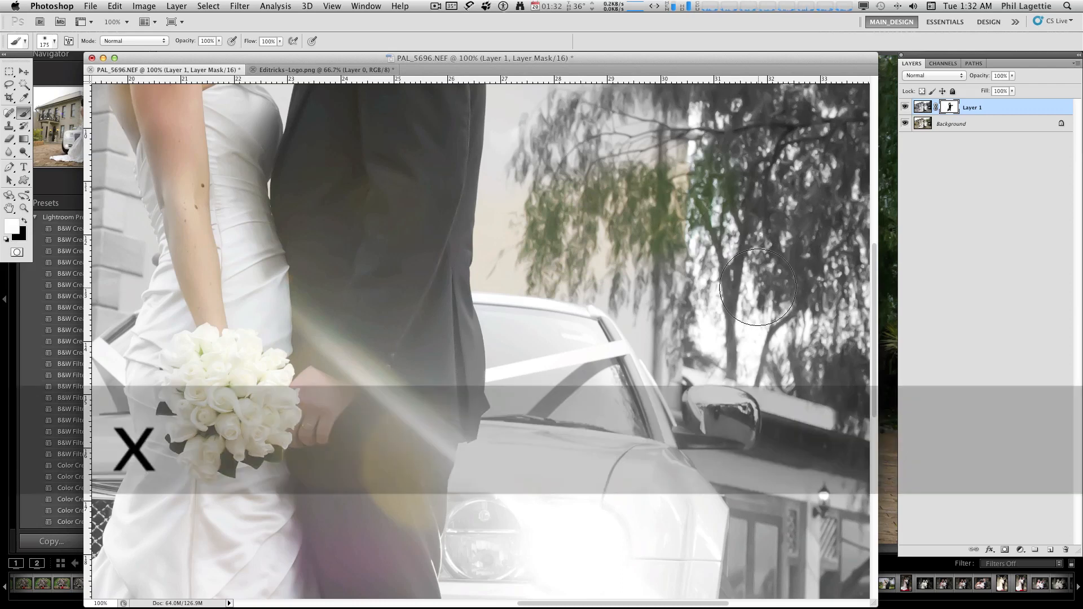
key(x)
key(x)
key(x)
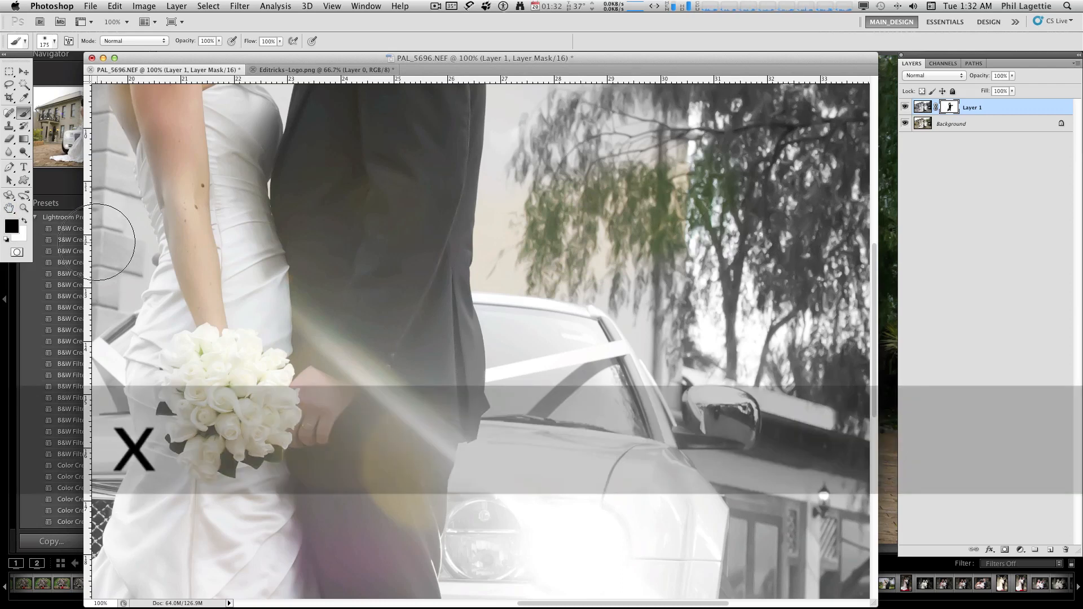
key(x)
key(x)
key(x)
key(x)
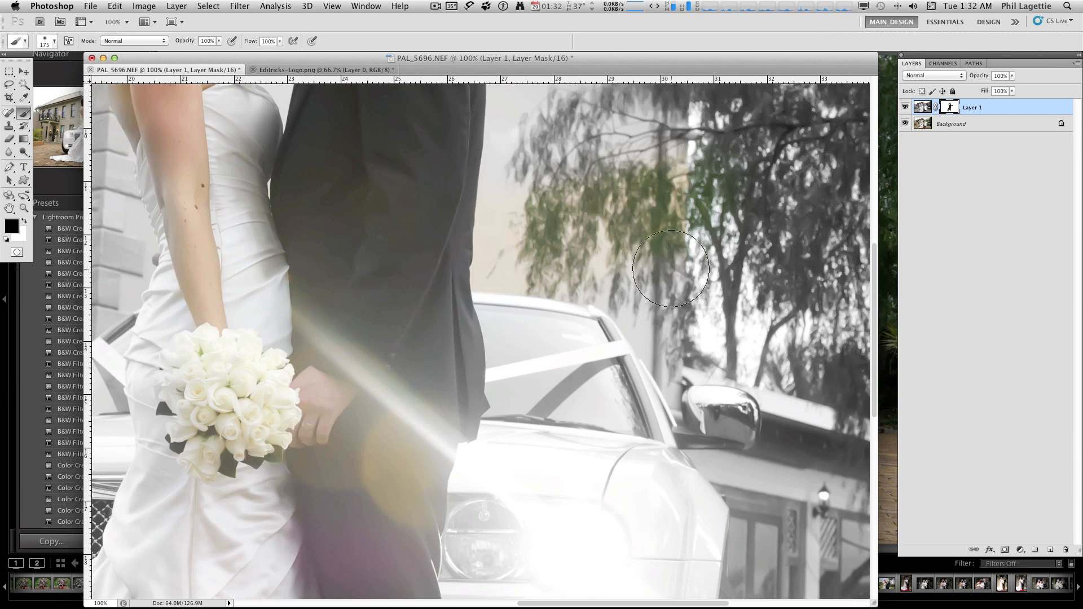
drag(676, 258, 688, 198)
Paint white on the mask over the tree foliage and wall beside the groom to make them black and white again
key(x)
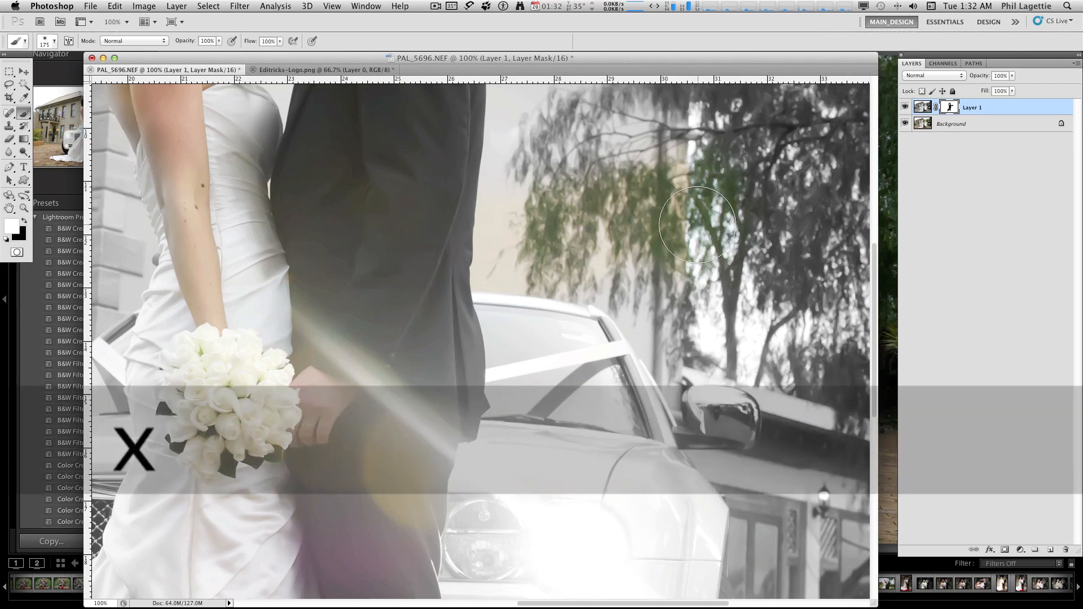
mouse_move(720, 175)
mouse_down()
mouse_move(711, 242)
mouse_move(668, 141)
mouse_move(640, 244)
mouse_move(612, 247)
mouse_move(583, 272)
mouse_move(543, 210)
mouse_move(530, 255)
mouse_move(507, 265)
mouse_up()
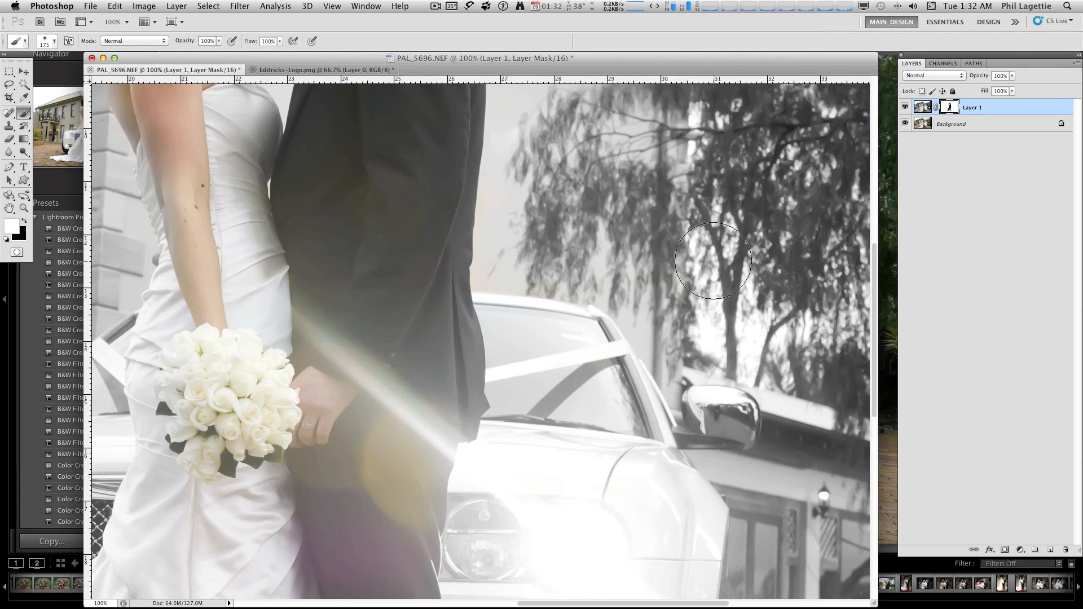
key(super+minus)
key(super+minus)
key(super+minus)
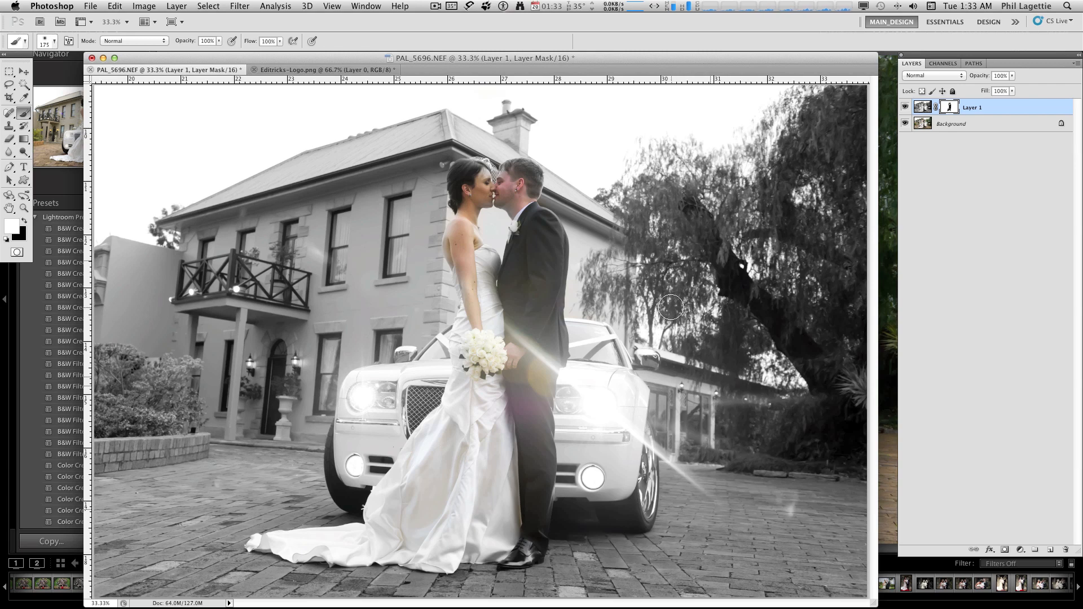
Switch to the Editricks-Logo.png document and prepare a 50 px brush with black as the foreground color
click(338, 69)
key(x)
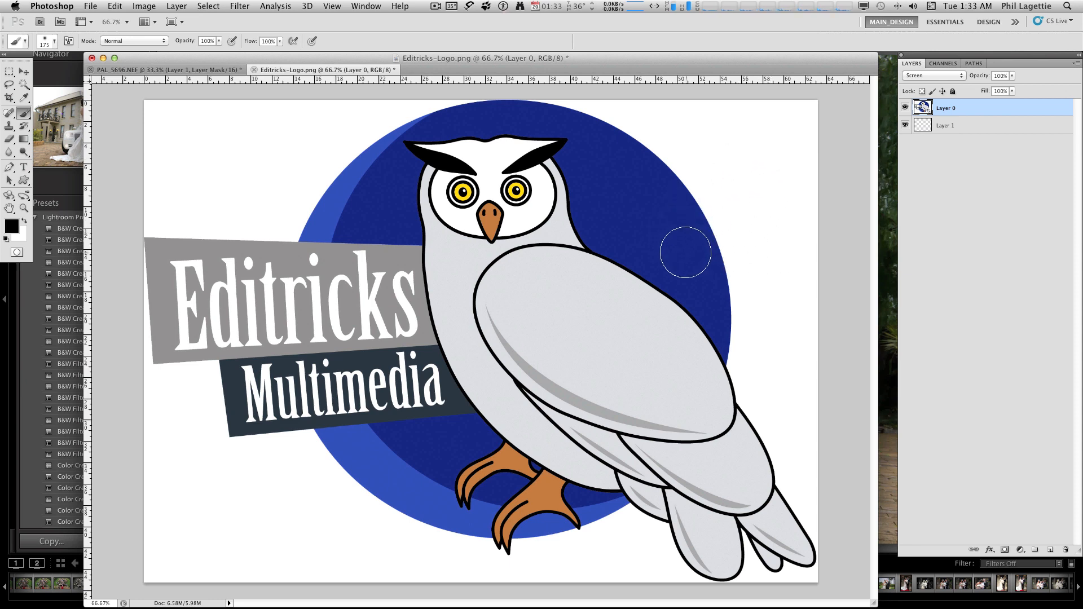
key(b)
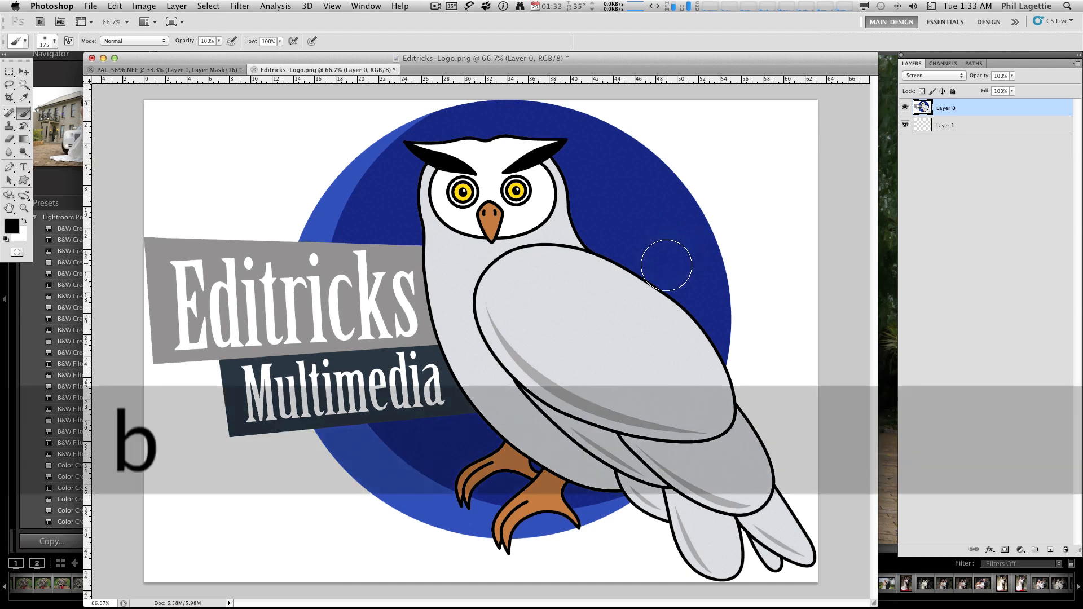
key(p)
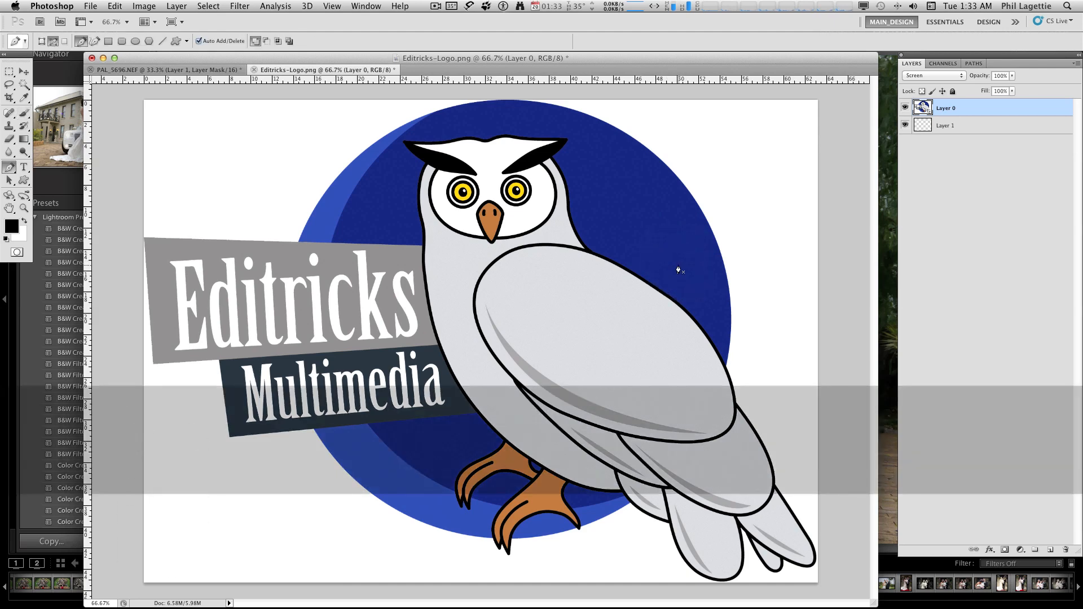
key(b)
key(bracketleft)
key(bracketleft)
key(bracketleft)
key(bracketleft)
key(bracketleft)
key(bracketleft)
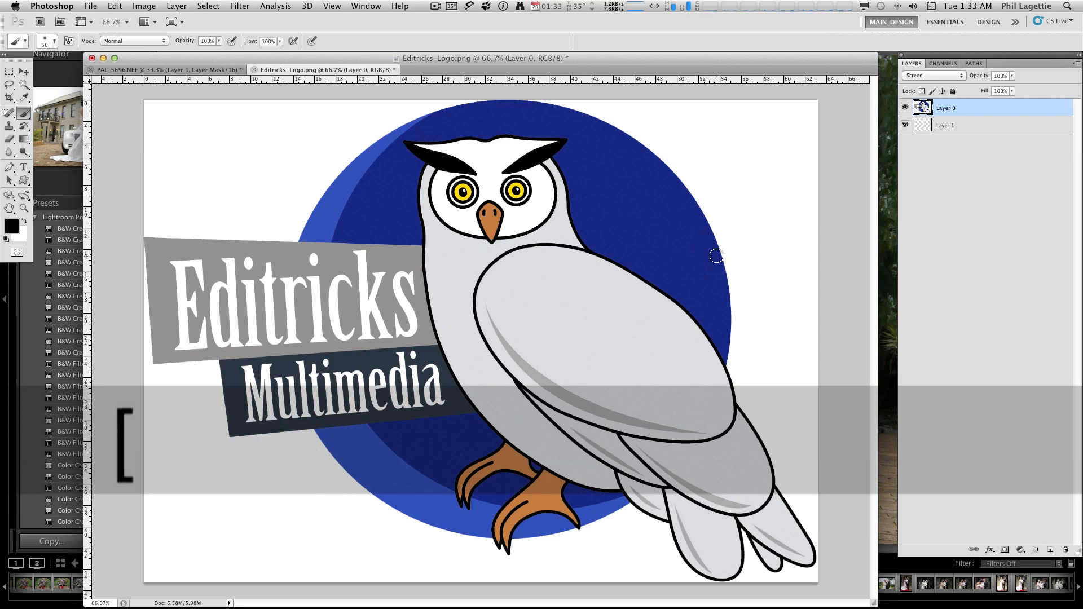
key(bracketleft)
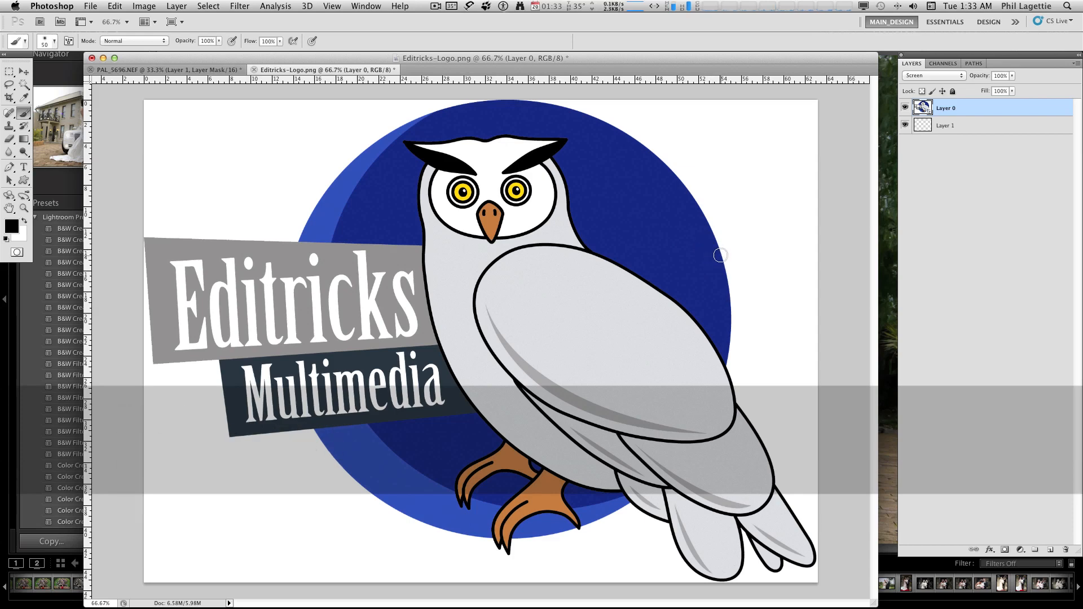
Paint a rough black outline around the owl logo on Layer 0, and undo it
mouse_move(720, 253)
mouse_down()
mouse_move(630, 147)
mouse_move(579, 122)
mouse_move(489, 109)
mouse_move(401, 119)
mouse_move(292, 233)
mouse_move(134, 243)
mouse_move(148, 400)
mouse_move(208, 385)
mouse_move(229, 397)
mouse_move(241, 439)
mouse_move(323, 439)
mouse_move(364, 494)
mouse_move(475, 536)
mouse_move(588, 549)
mouse_move(719, 485)
mouse_move(779, 433)
mouse_move(753, 242)
mouse_move(703, 184)
mouse_up()
key(super+alt)
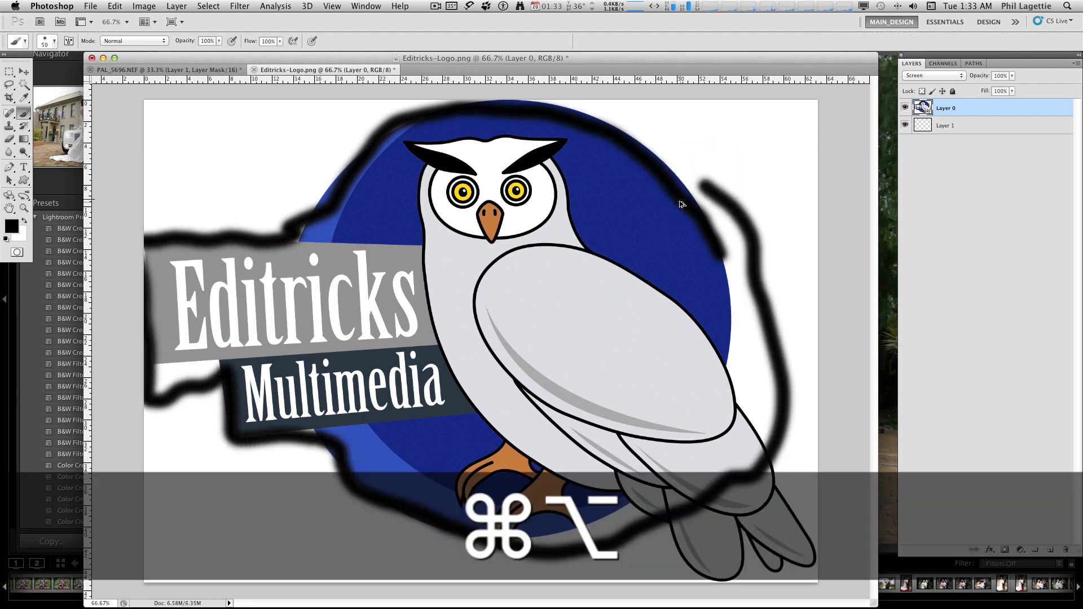
key(super+alt+z)
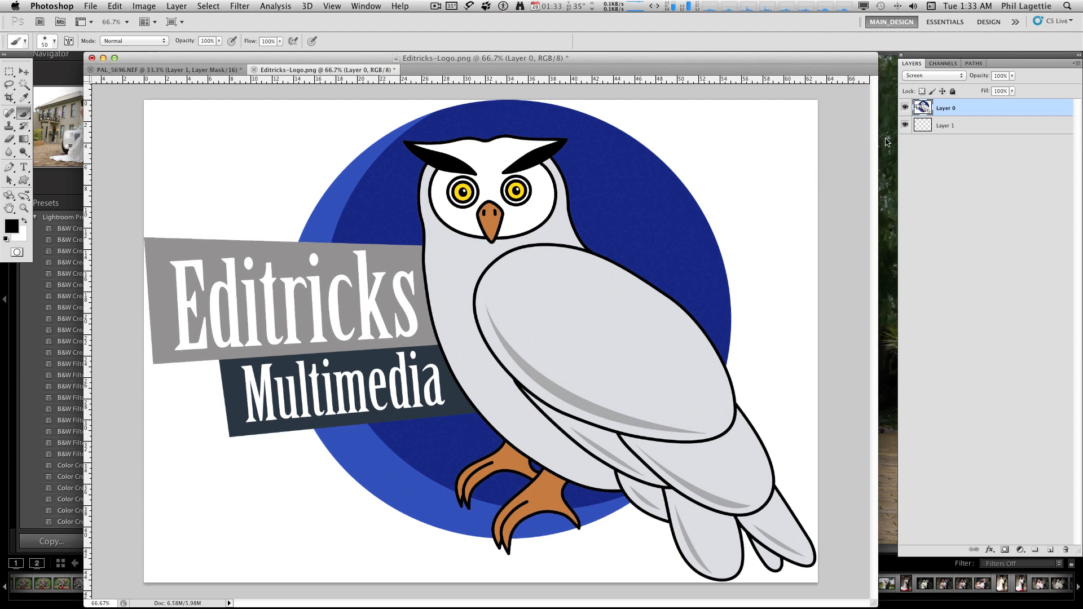
Hide Layer 0 to view the layer beneath it, and show it again
click(905, 109)
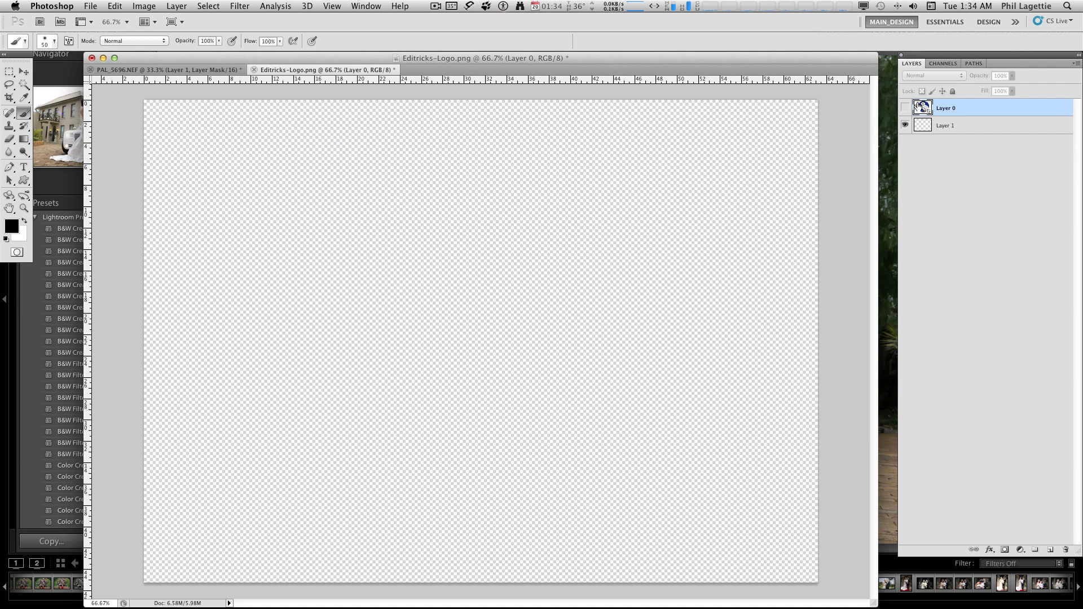
click(905, 108)
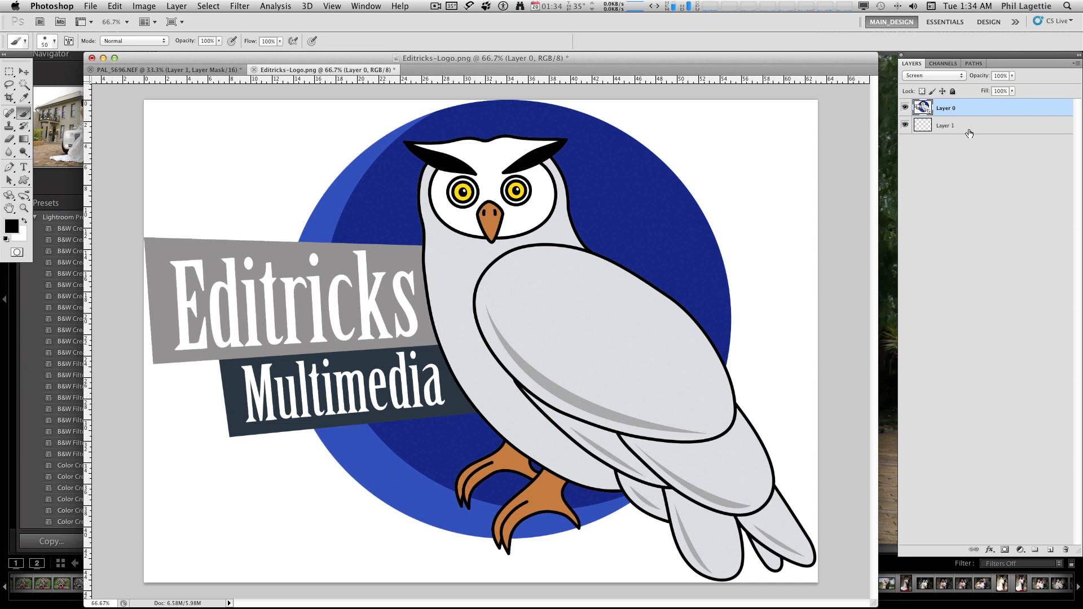
In Layer 0's blending options, split the white Blend If slider for This Layer to 224 / 255
double_click(1048, 109)
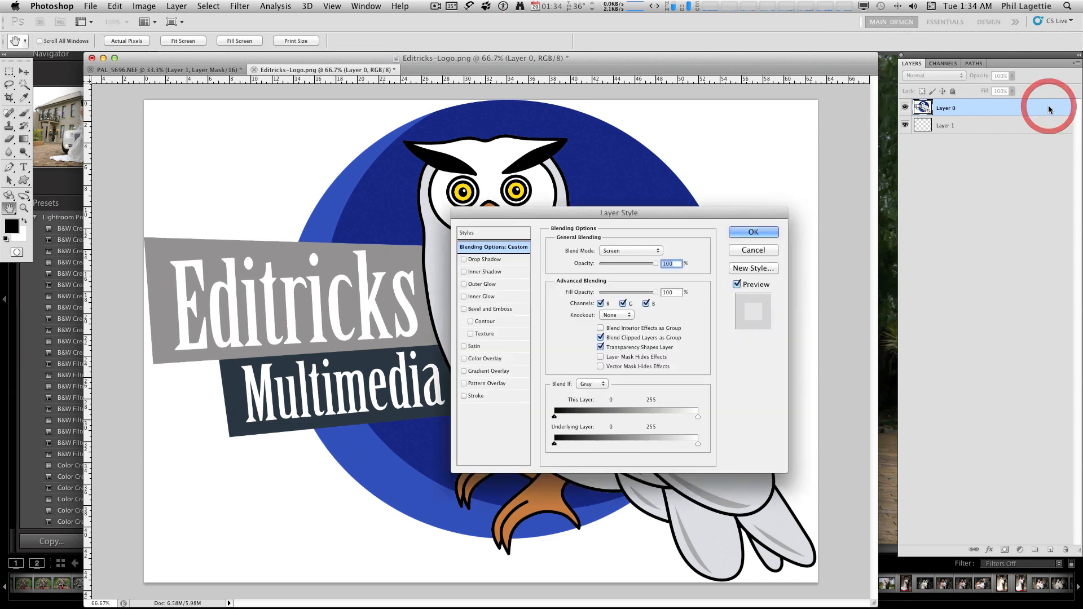
drag(629, 213, 600, 190)
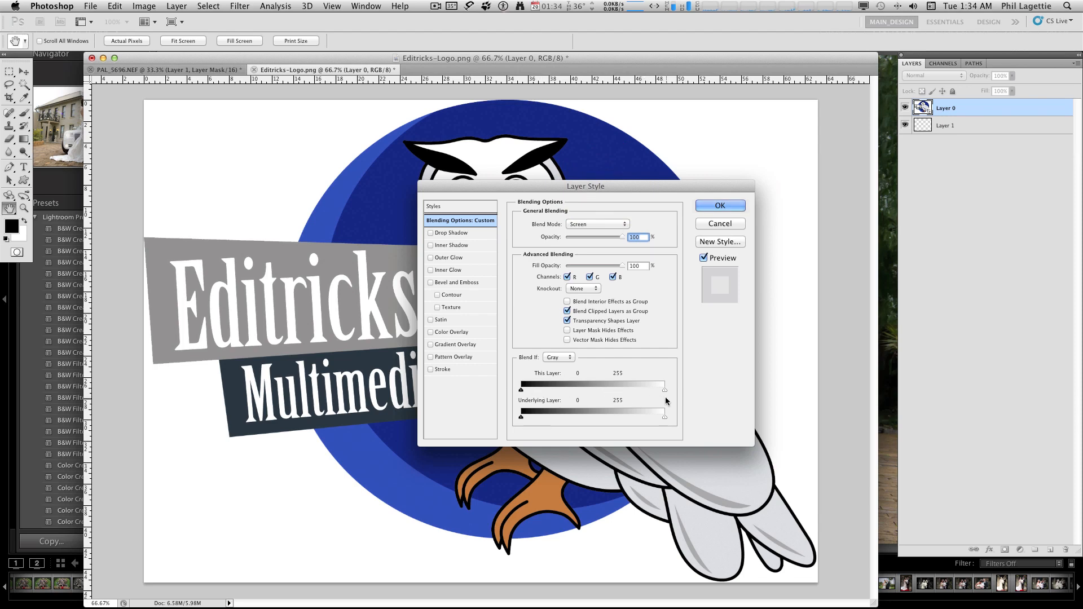
key(alt)
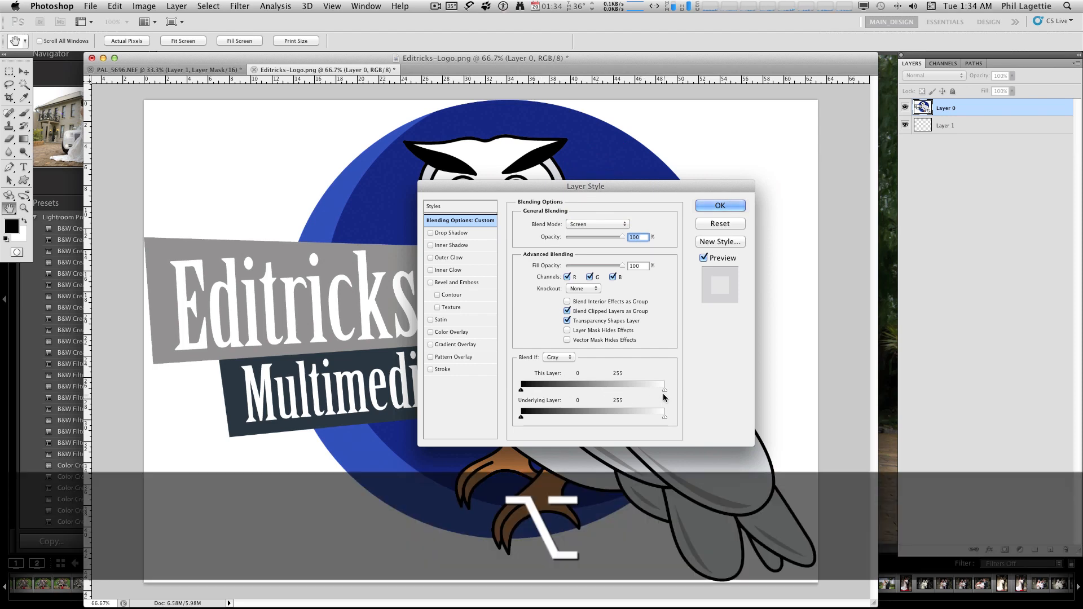
drag(663, 389, 663, 390)
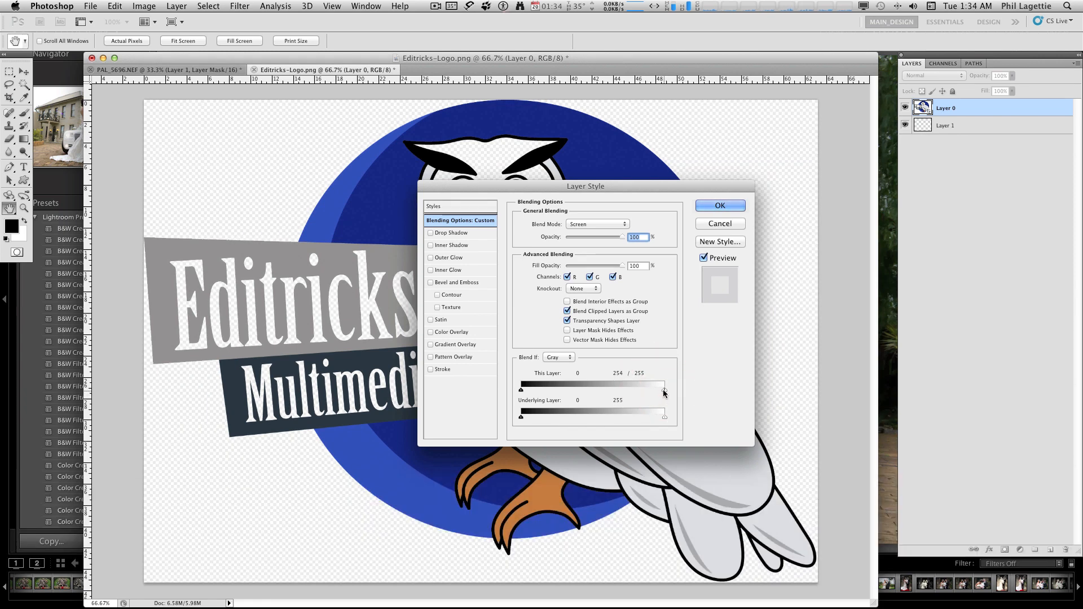
drag(663, 390, 645, 390)
drag(585, 187, 902, 95)
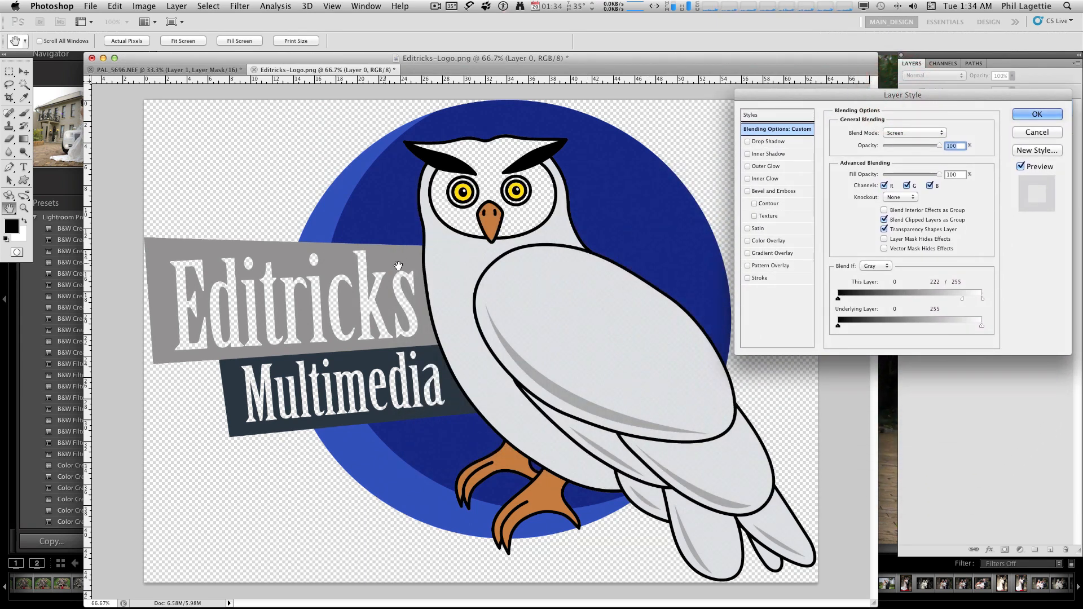
drag(963, 299, 963, 300)
Compare the logo with and without the blending preview, and apply the layer style with the preview on
click(1020, 166)
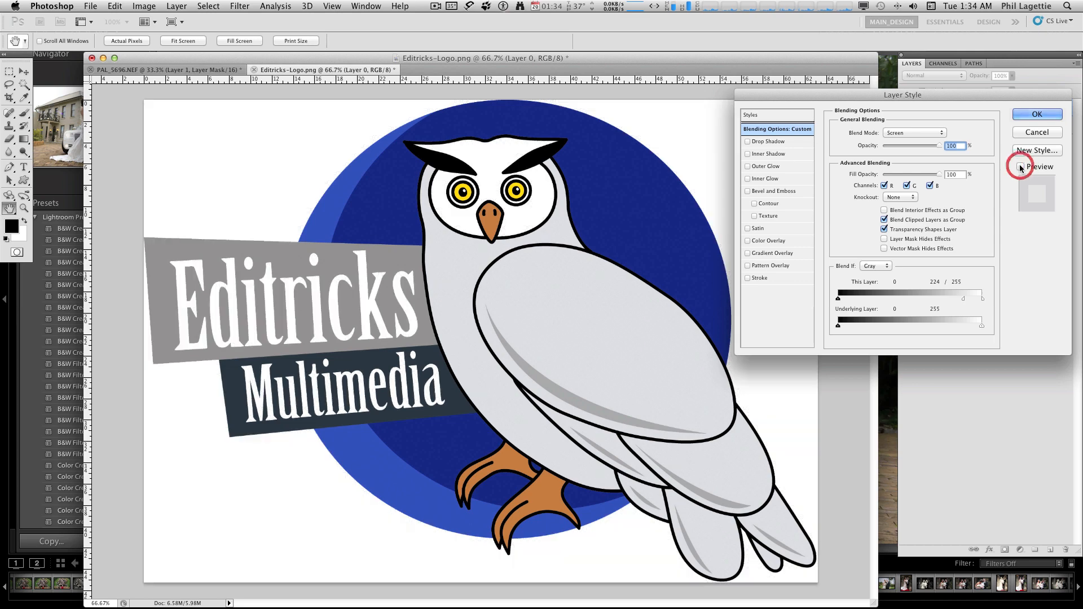
click(1020, 167)
click(1019, 167)
click(1020, 166)
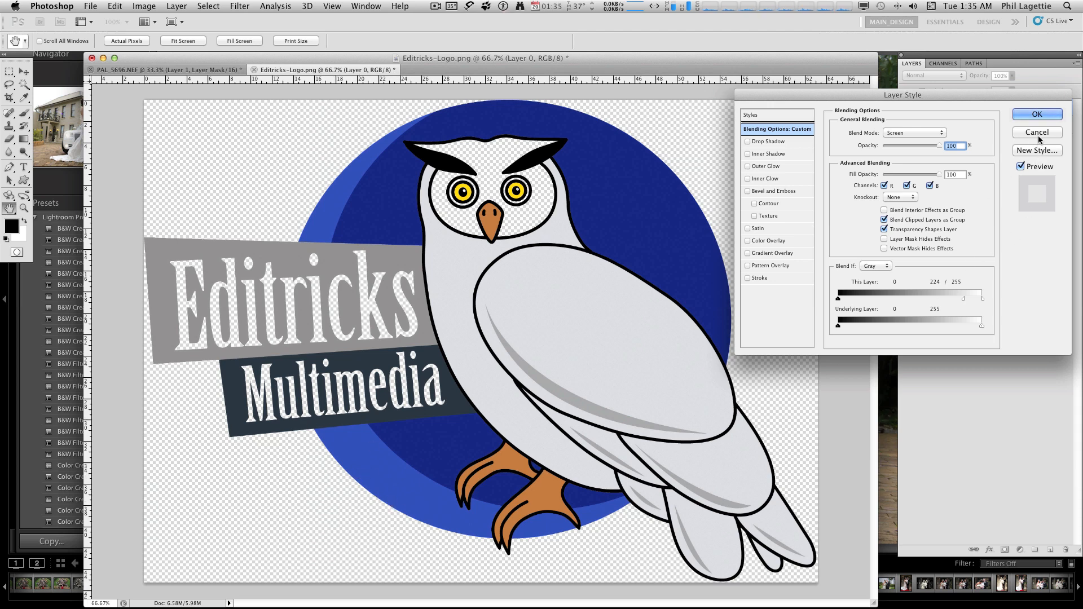
click(1038, 115)
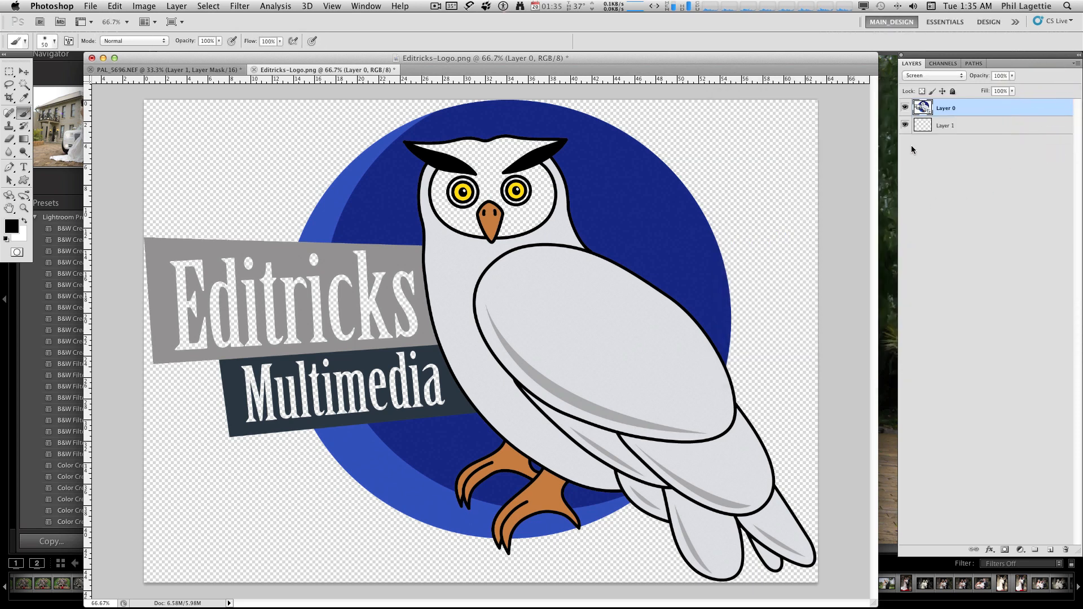
Delete Layer 1 from the logo document
click(940, 127)
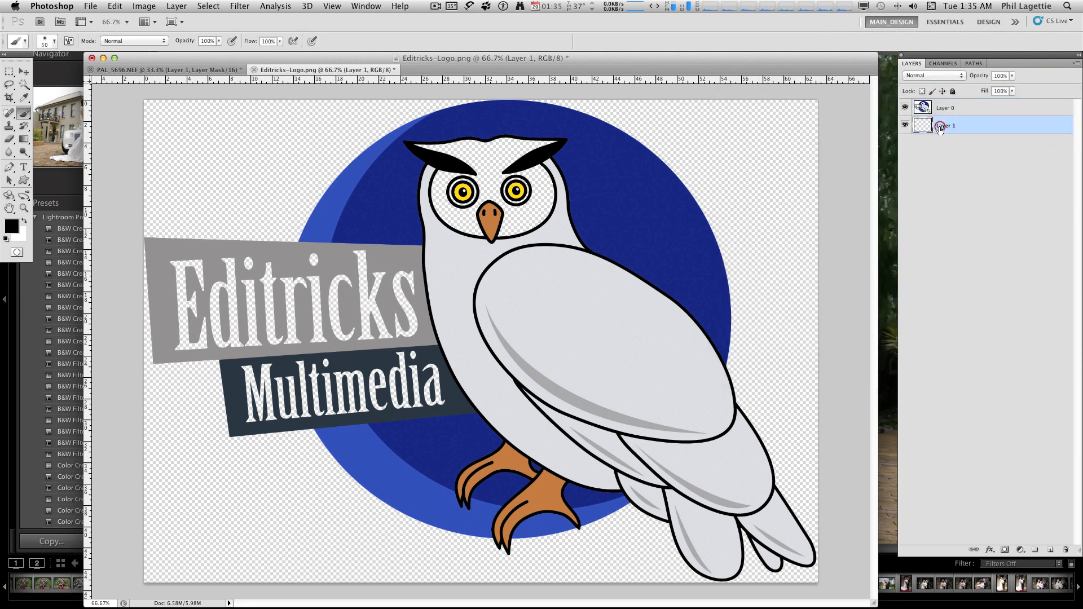
key(BackSpace)
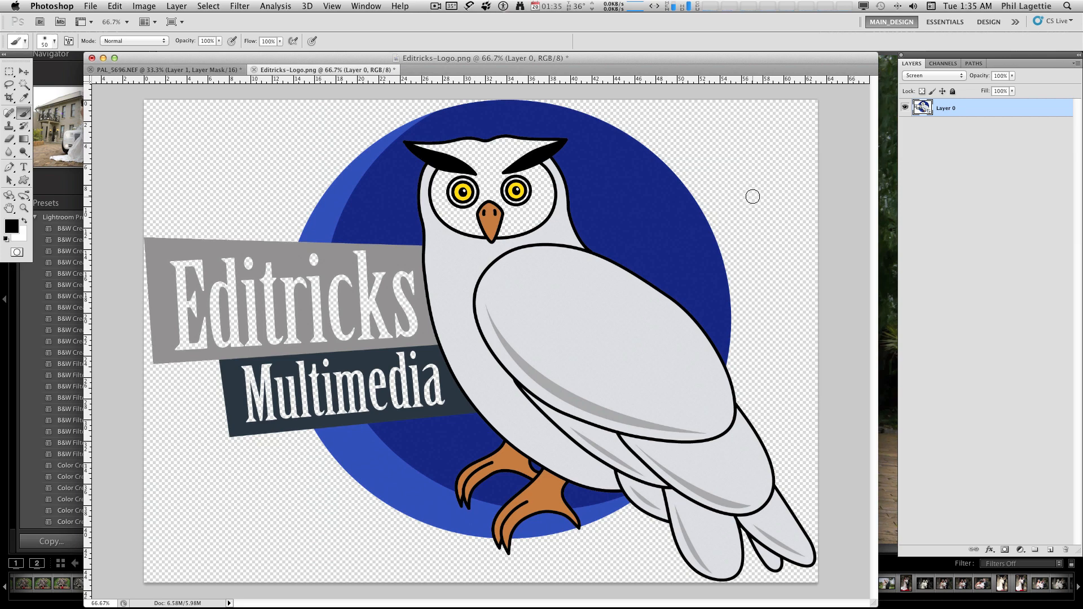
click(90, 6)
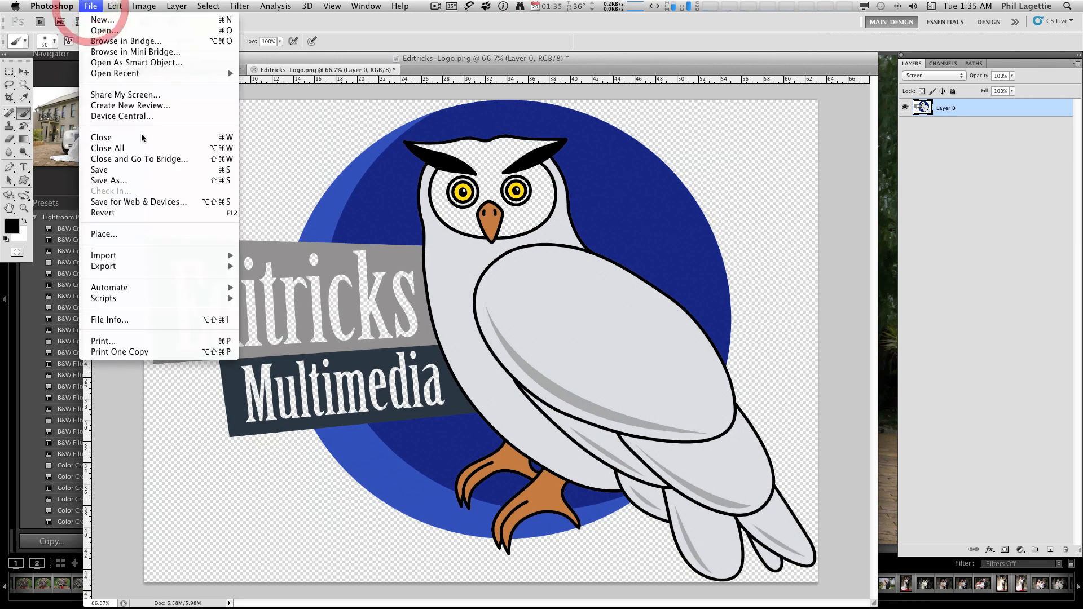
click(150, 169)
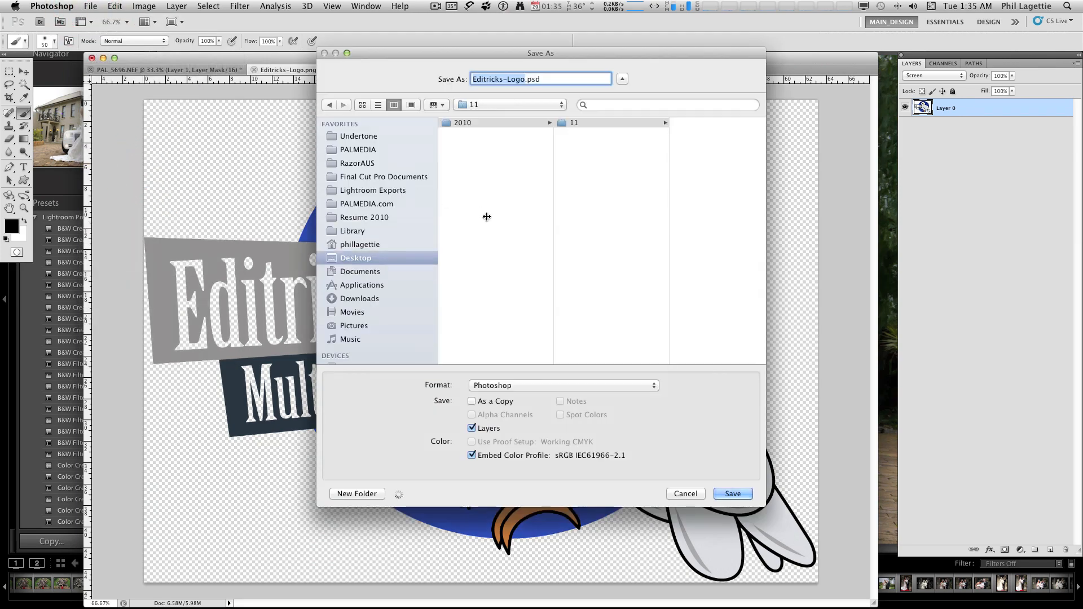
click(562, 386)
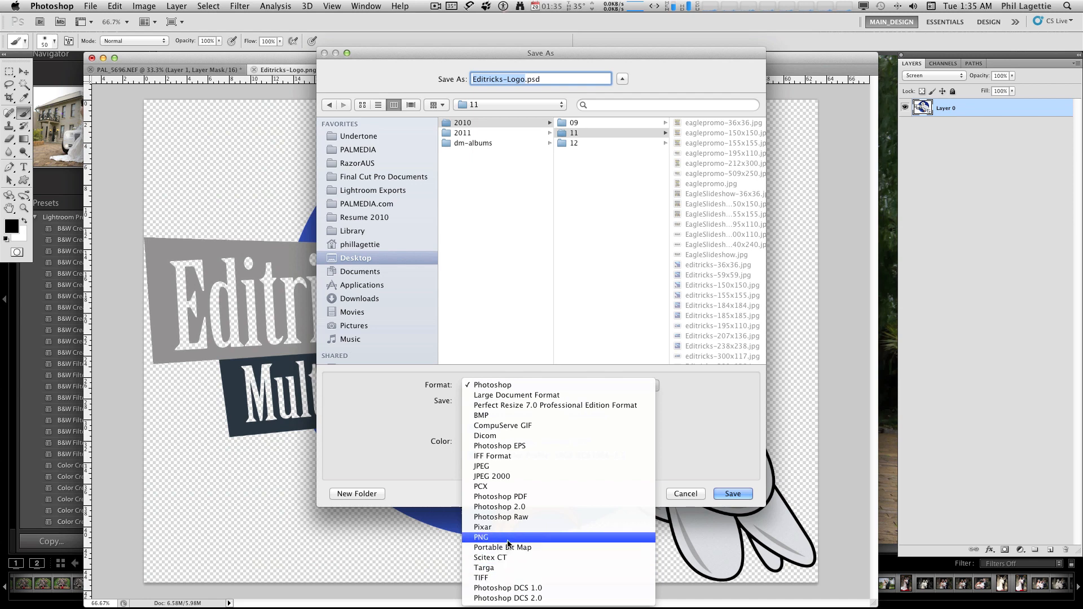
click(694, 429)
click(686, 492)
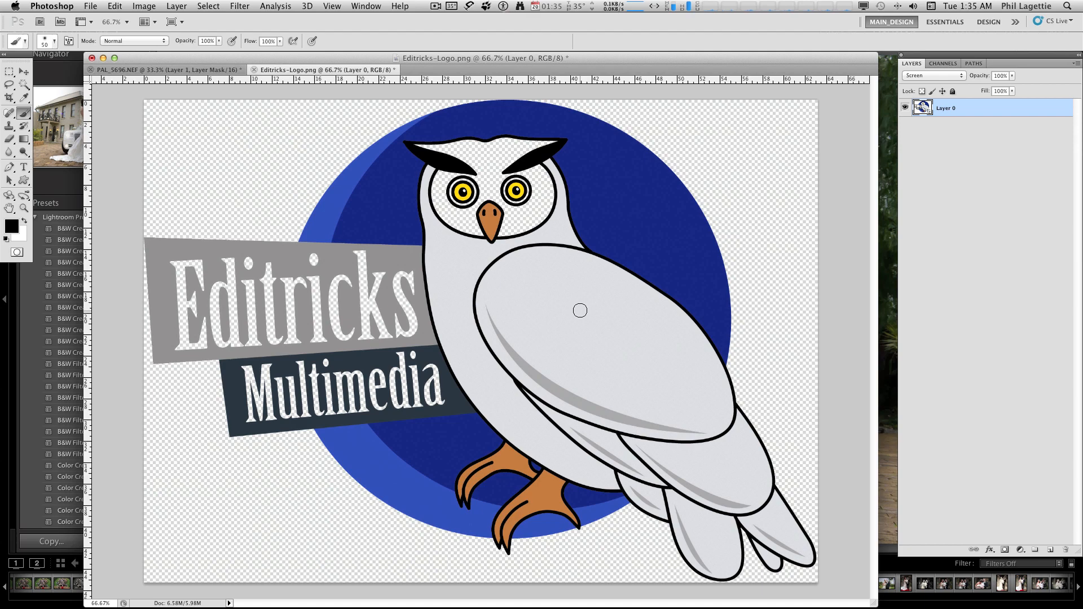
Open Save for Web & Devices for the logo and zoom the preview out to 33.3% so the whole logo fits
key(shift)
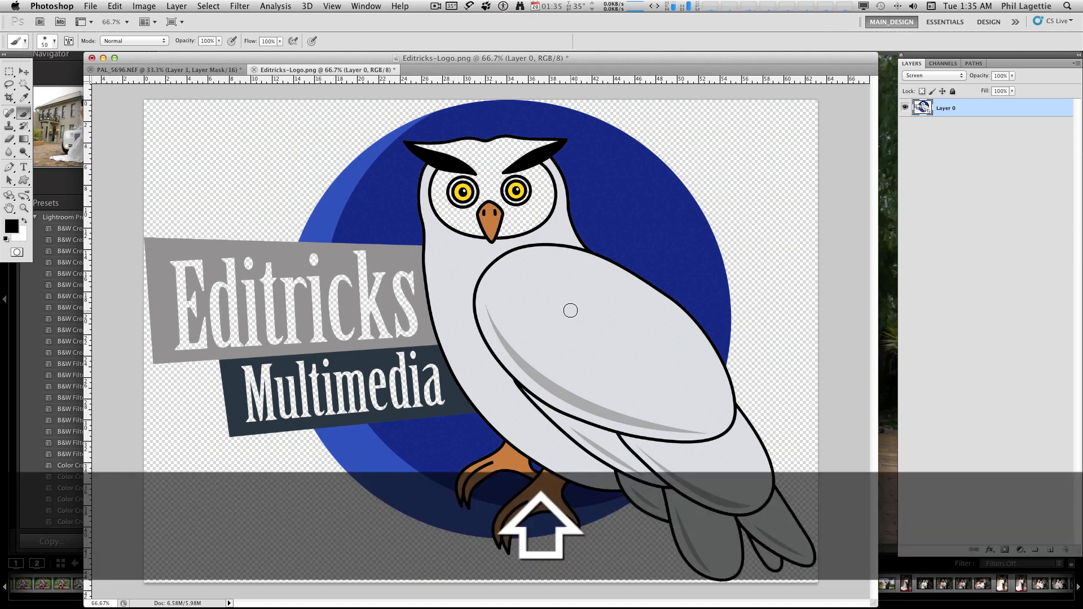
key(alt)
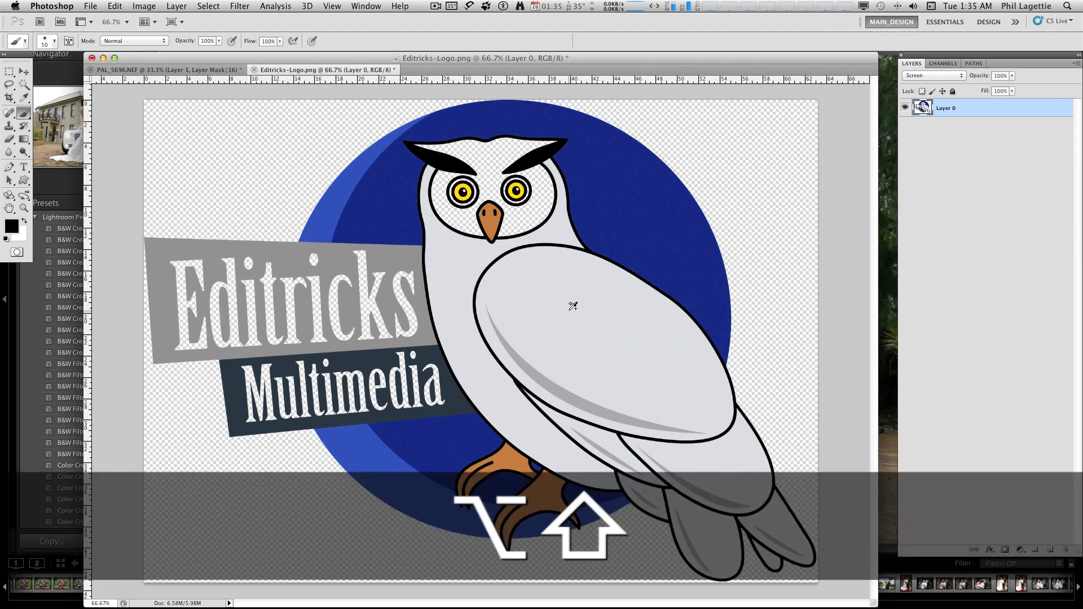
key(super)
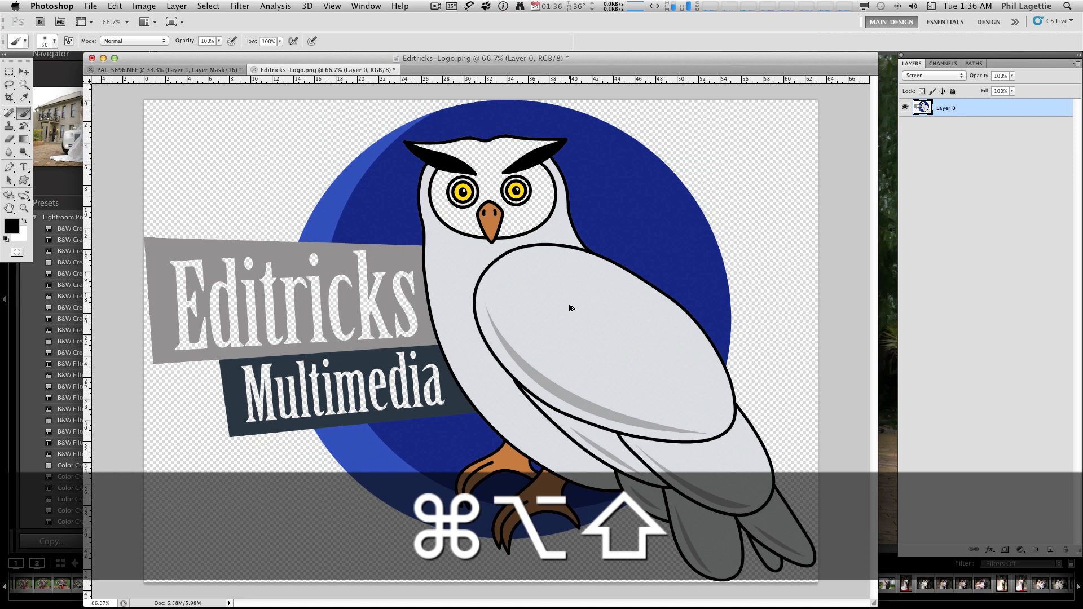
key(alt)
key(super+alt+shift+s)
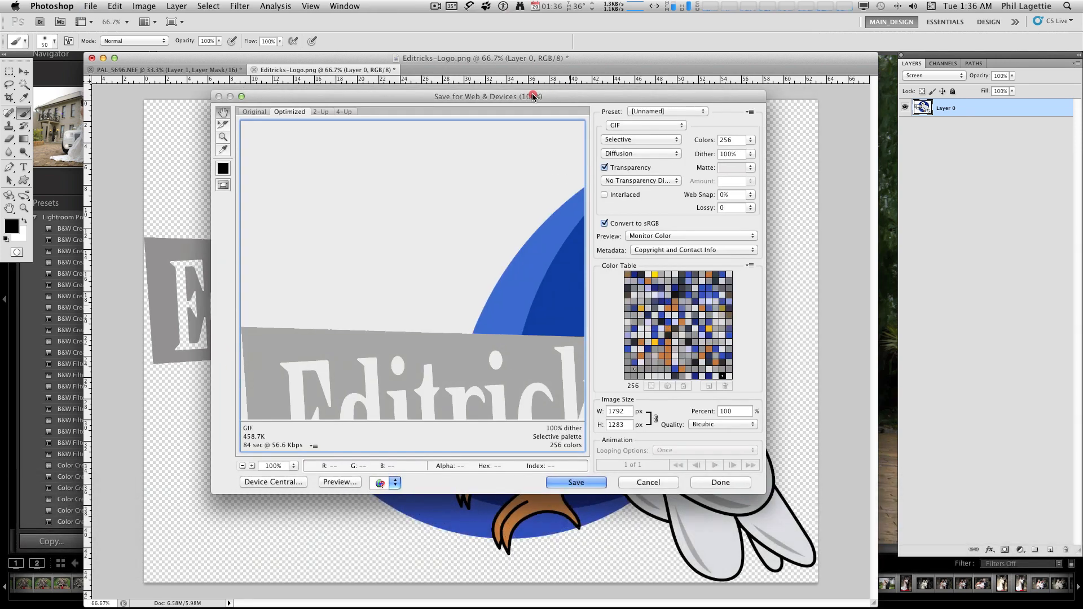
drag(533, 97, 564, 101)
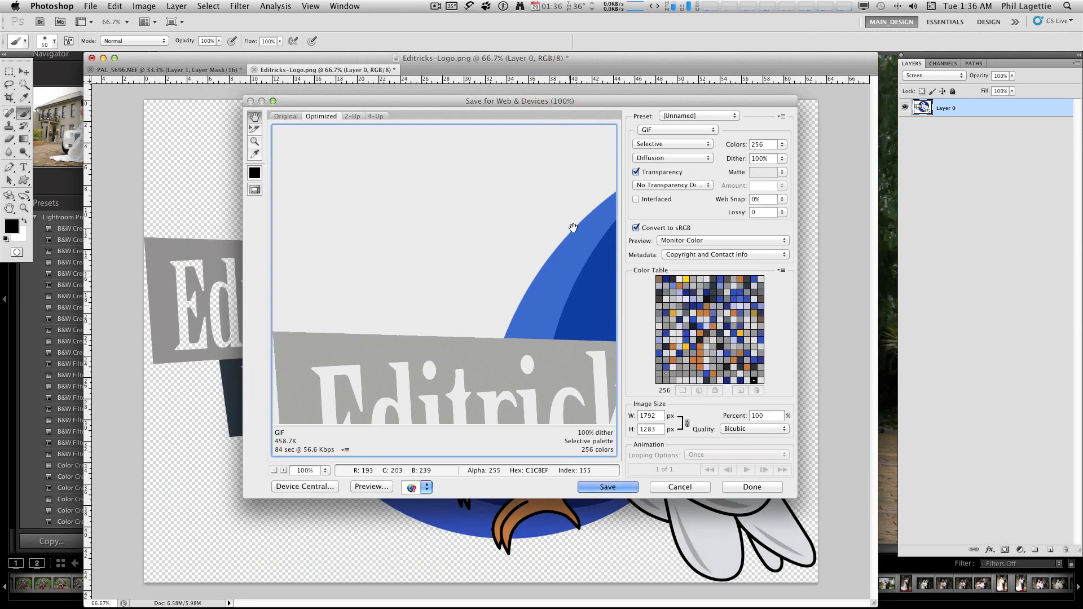
click(274, 470)
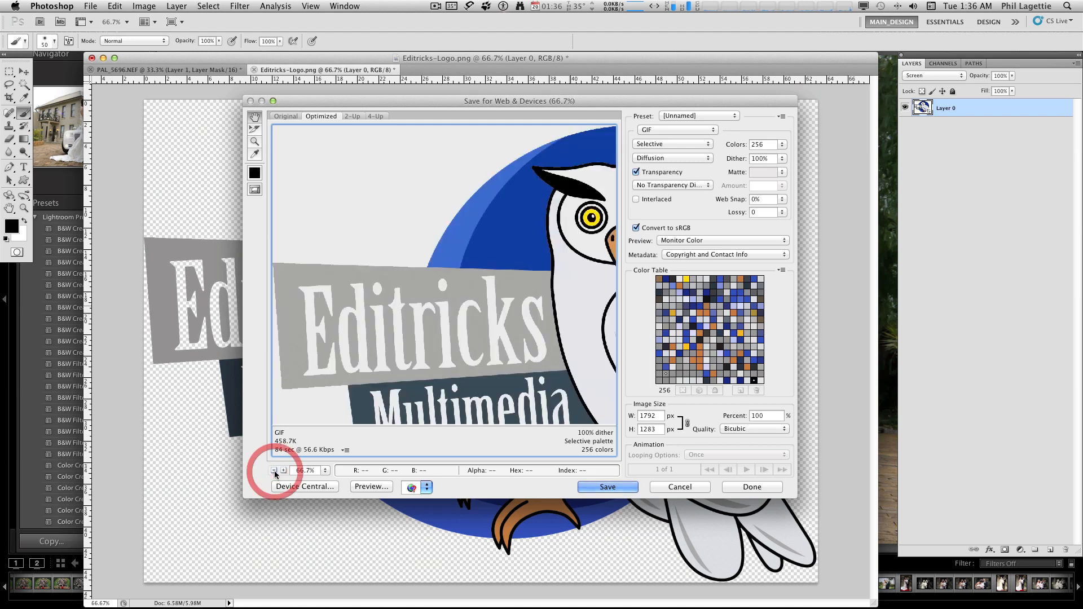
click(274, 470)
click(275, 471)
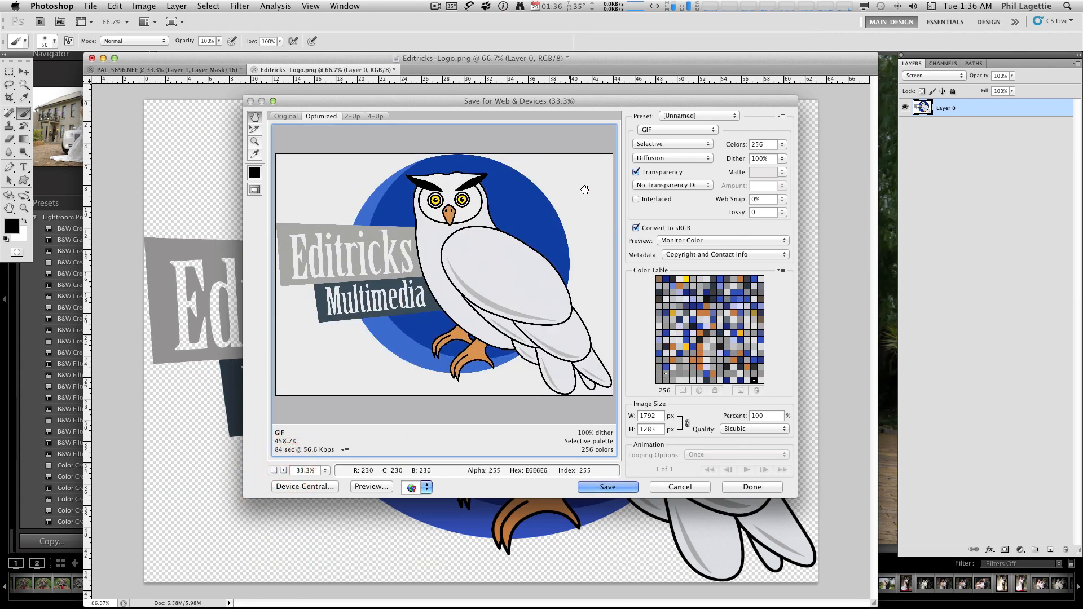
Set the export format to PNG-24 and compare the preview without and with transparency, leaving Transparency enabled
click(675, 130)
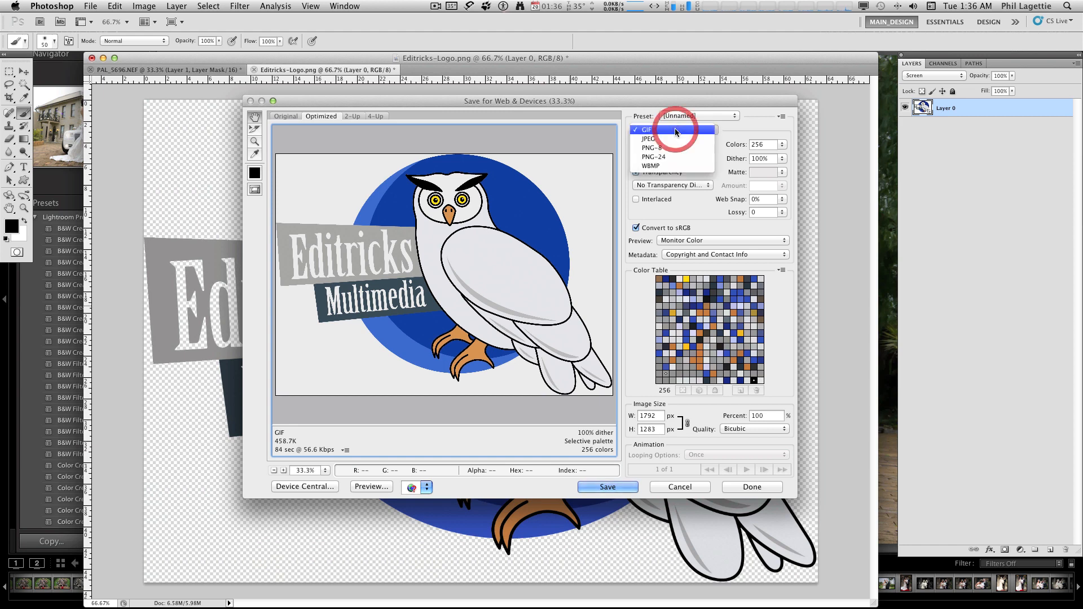
click(632, 121)
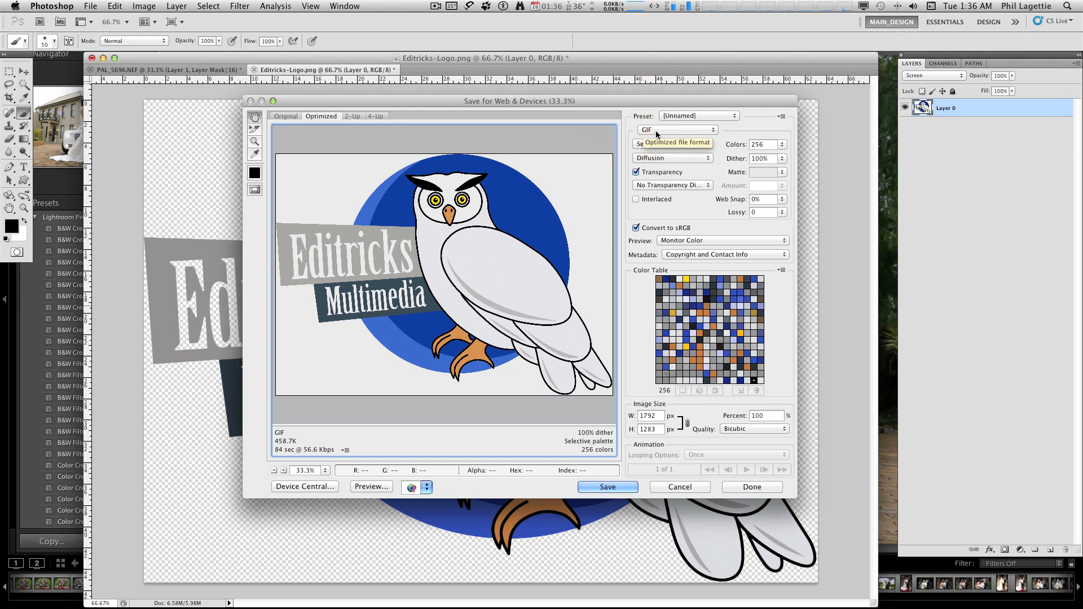
click(655, 131)
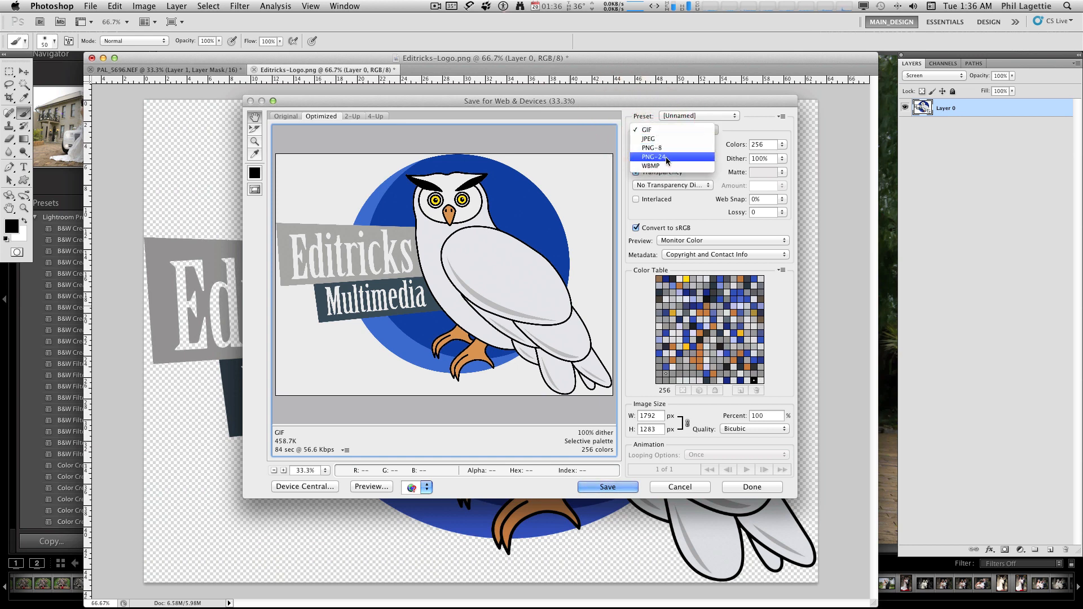
click(666, 157)
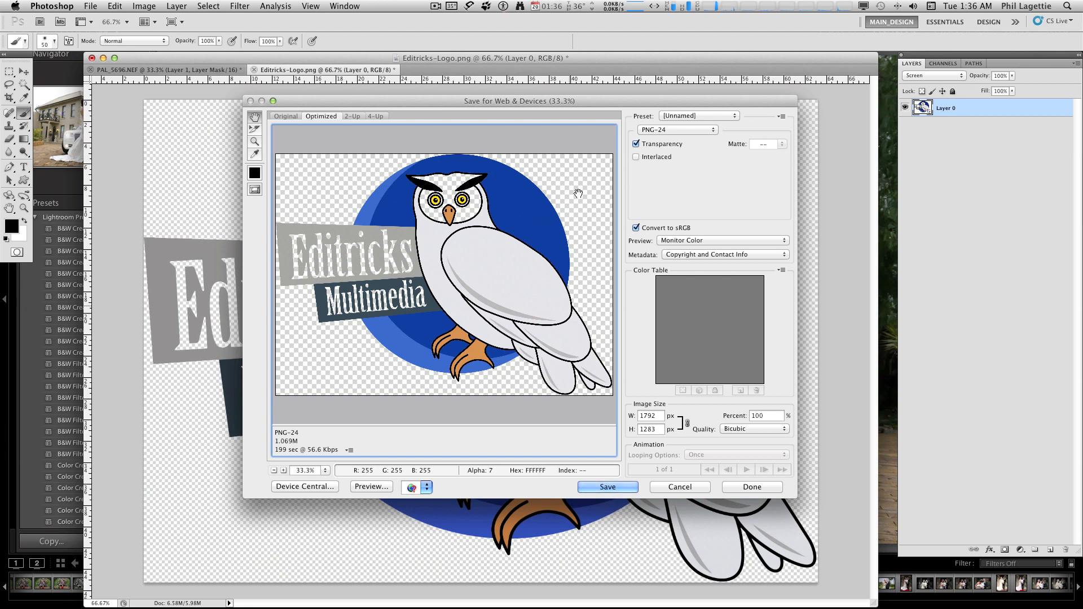
click(636, 144)
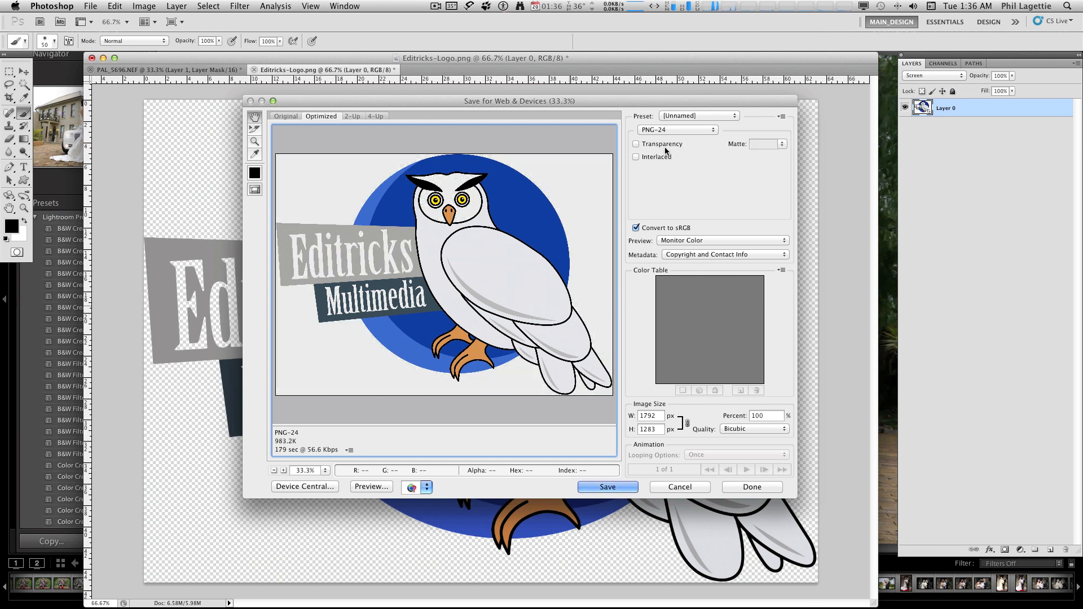
click(635, 145)
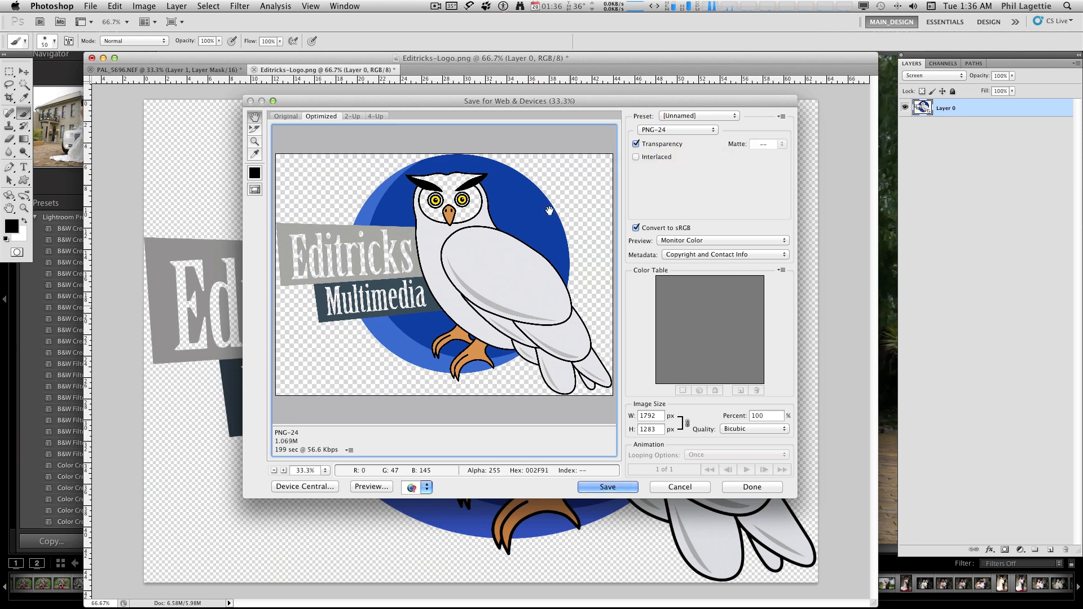
Set the exported image's width to 1000 px with linked proportions
double_click(649, 416)
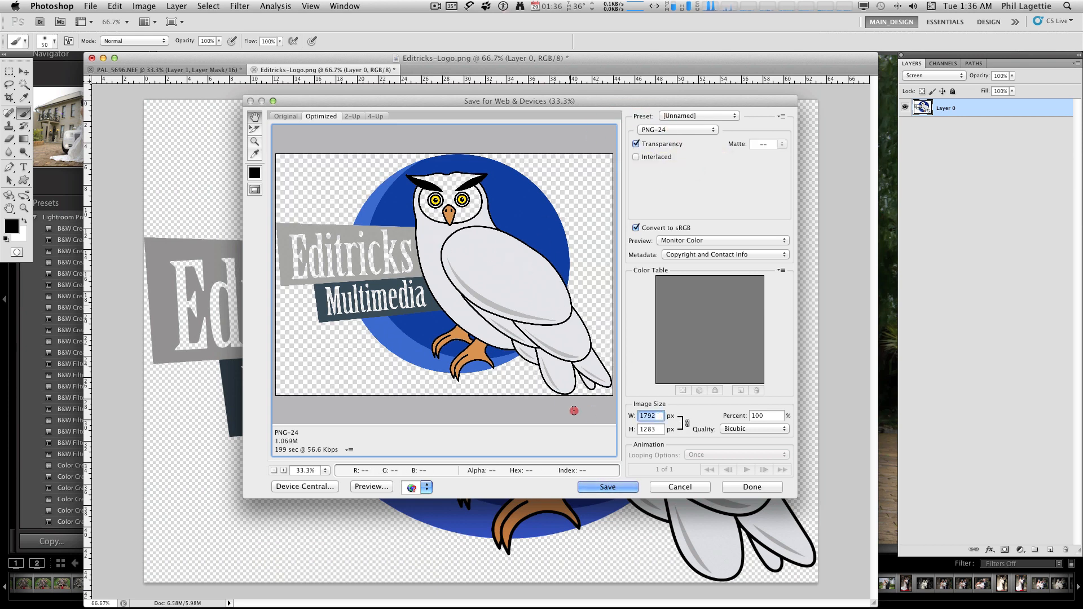
text(1000)
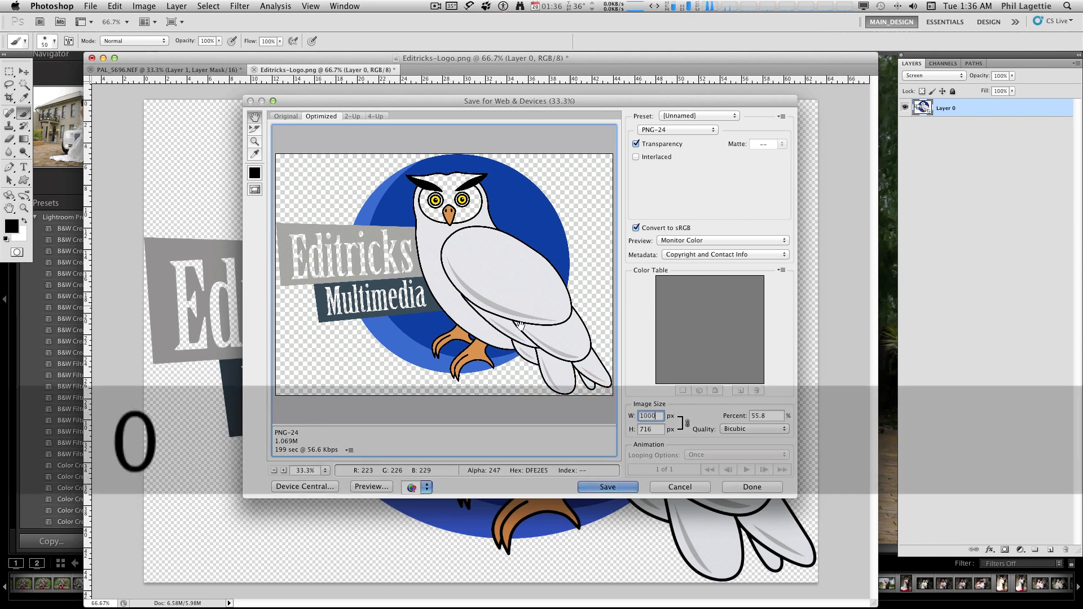
click(518, 271)
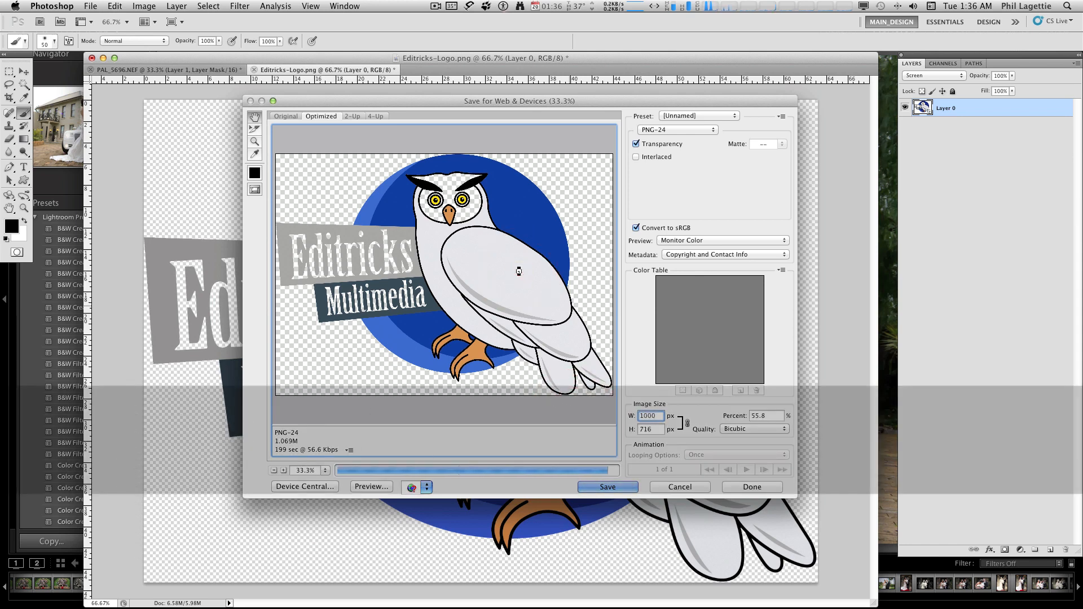
Save the optimized image to the Desktop as Editricks-Logo_TRANS.png
click(623, 489)
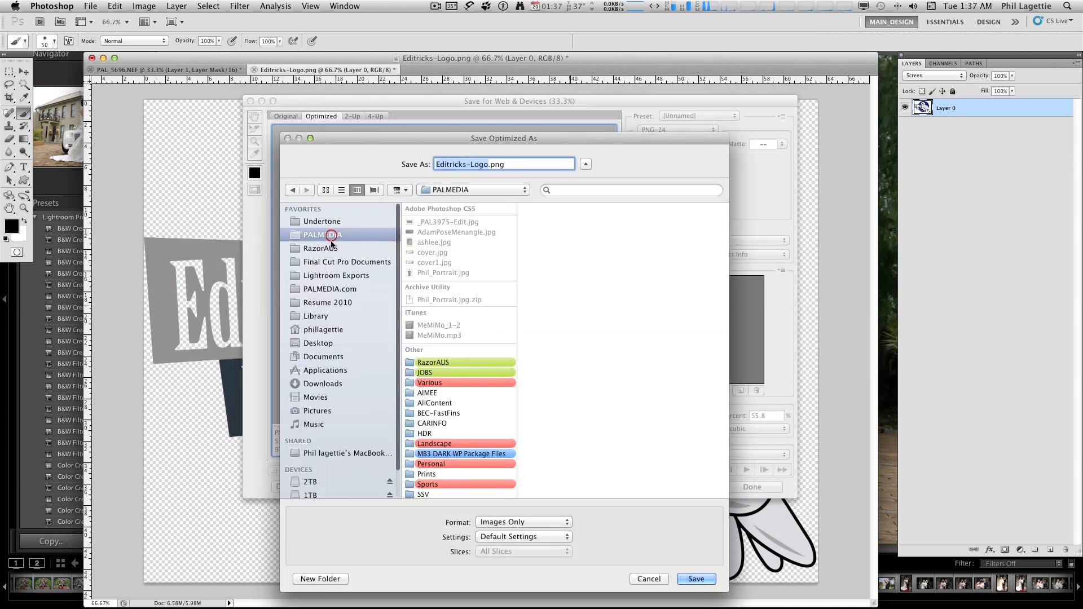
click(320, 343)
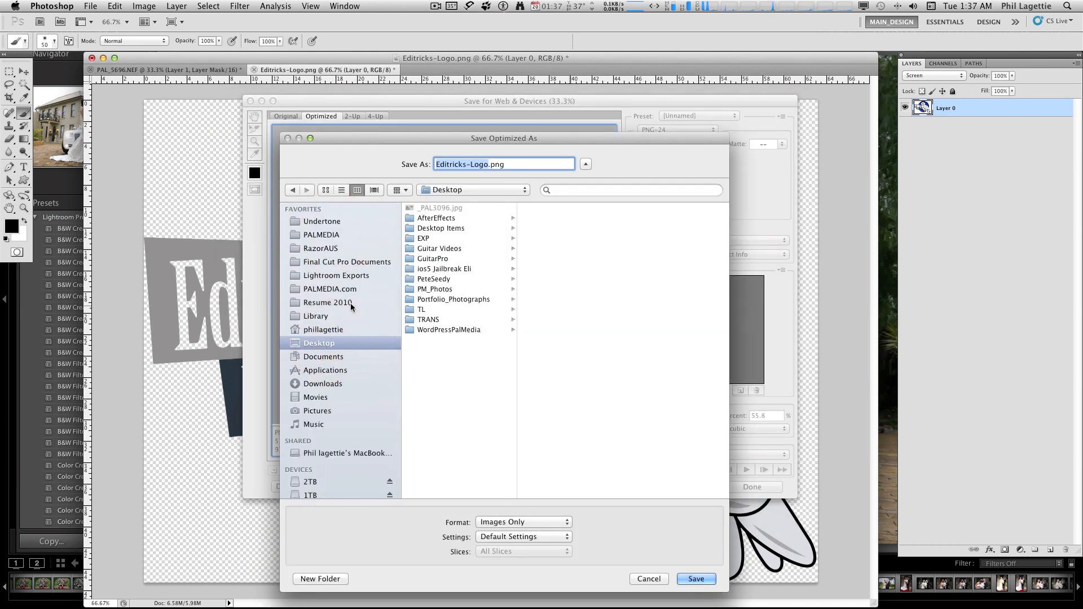
key(Right)
text(_TRANS)
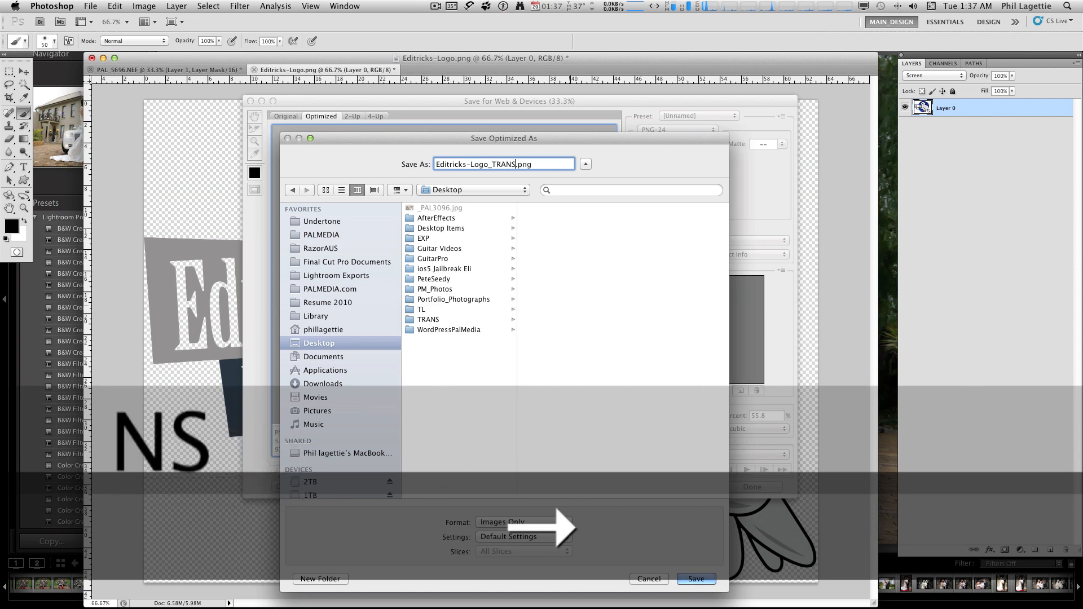
key(Return)
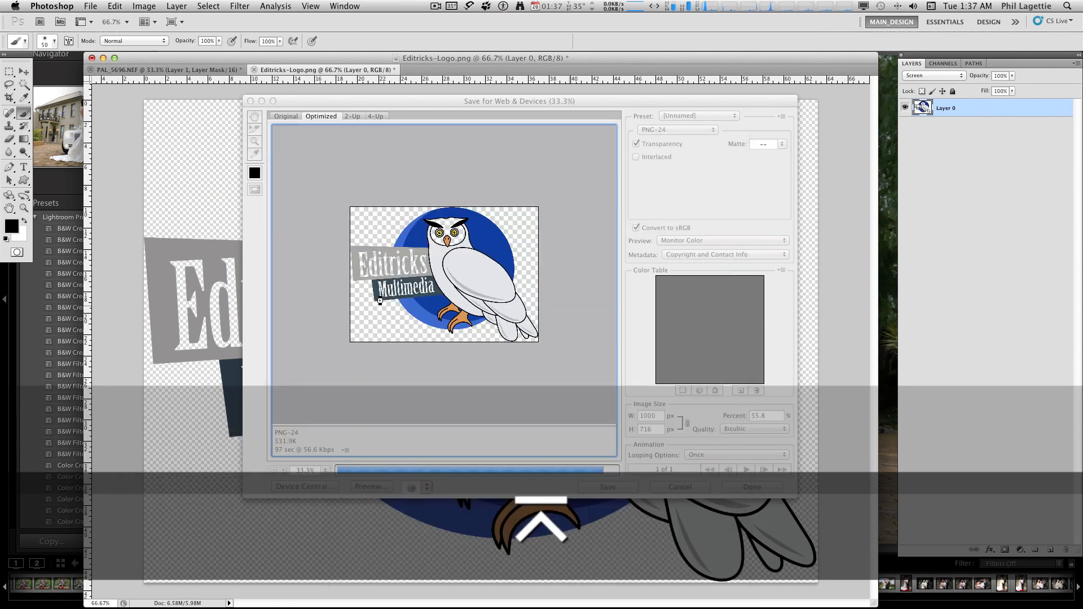
Switch to Finder and preview Editricks-Logo_TRANS.png from the Desktop to check its transparency
key(super+Tab)
key(super+Tab)
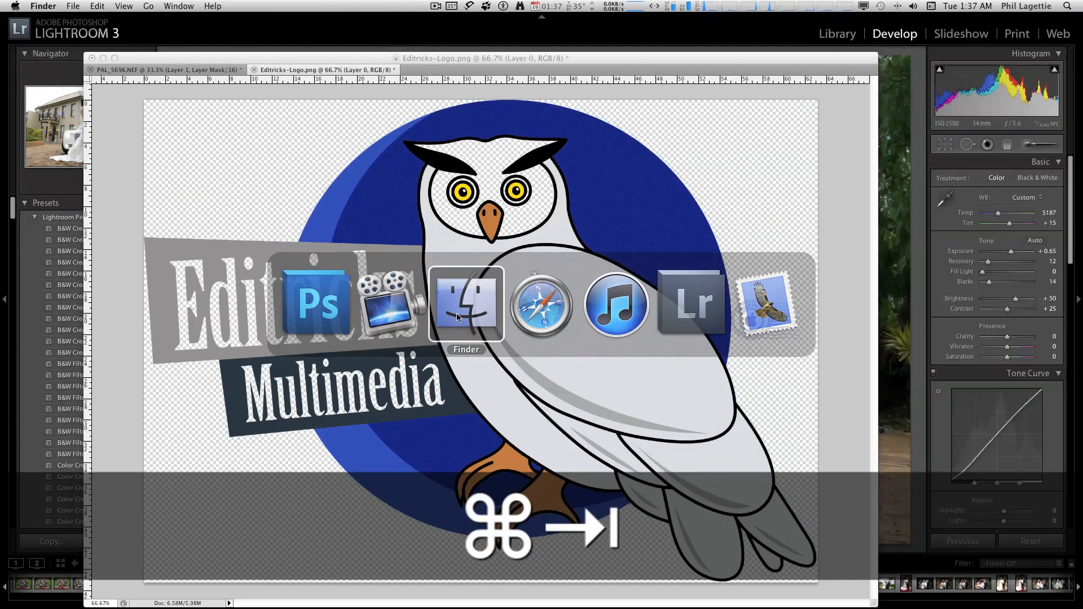
key(super+n)
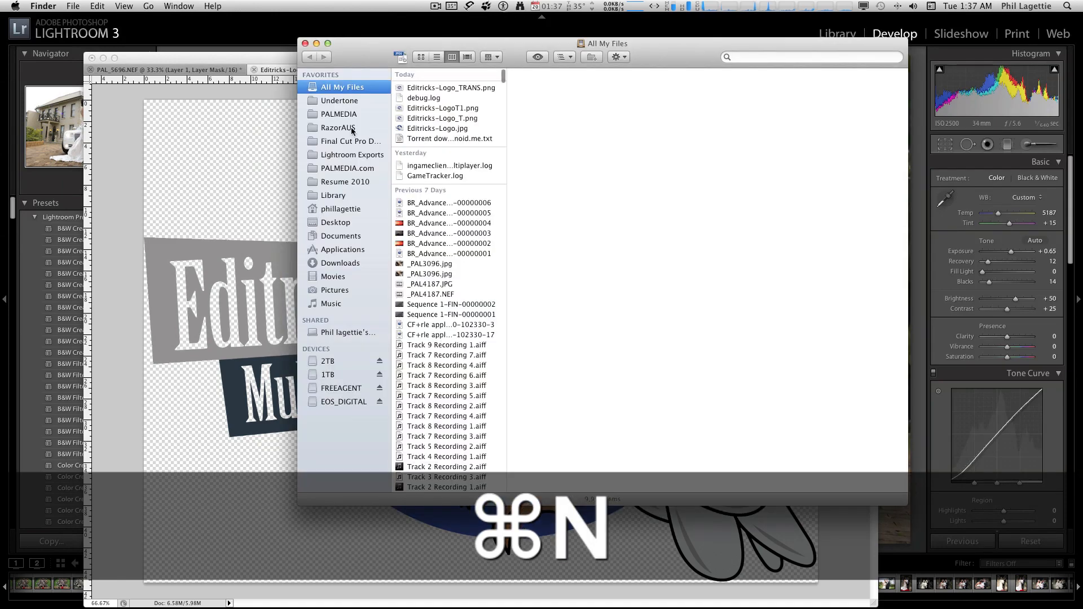
click(341, 222)
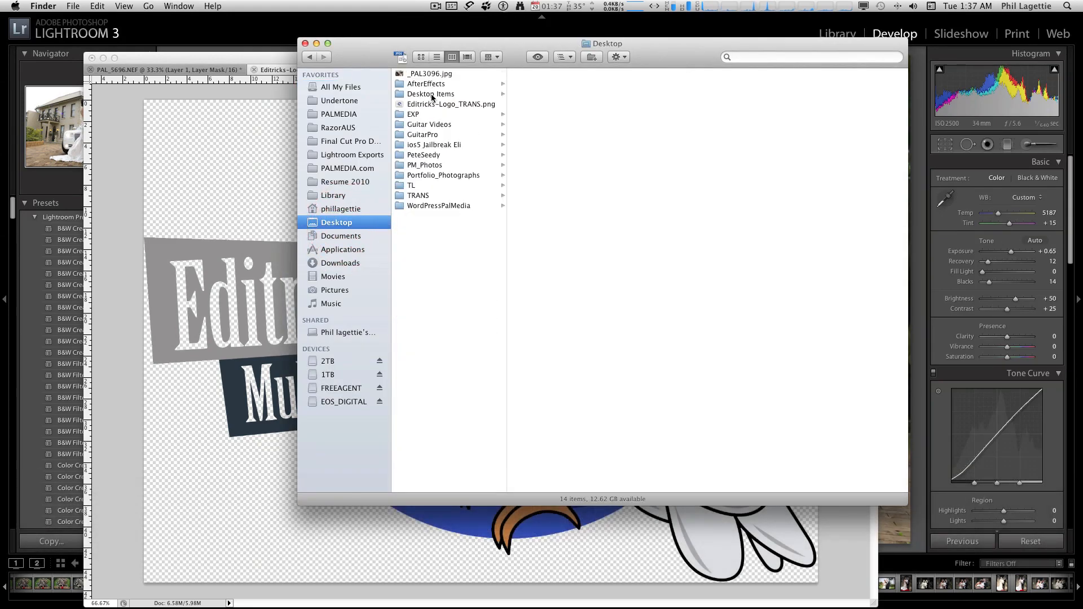
click(432, 106)
key(space)
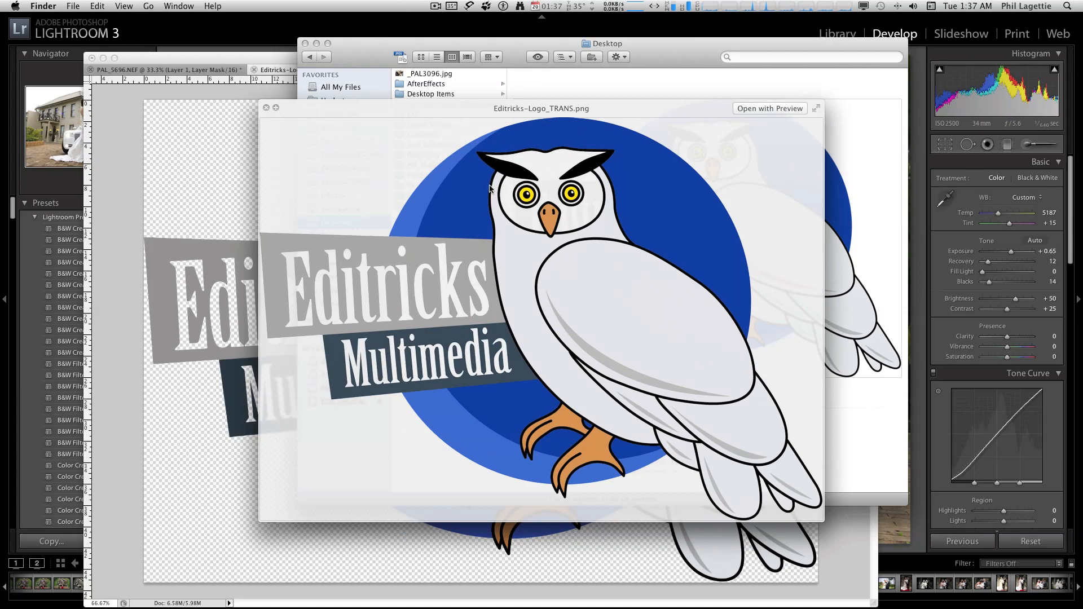
mouse_move(609, 105)
mouse_down()
mouse_move(403, 97)
mouse_move(587, 103)
mouse_move(539, 134)
mouse_move(534, 122)
mouse_move(580, 117)
mouse_move(581, 100)
mouse_move(479, 118)
mouse_move(596, 106)
mouse_move(751, 51)
mouse_move(818, 143)
mouse_move(583, 118)
mouse_move(874, 103)
mouse_move(578, 102)
mouse_move(654, 91)
mouse_up()
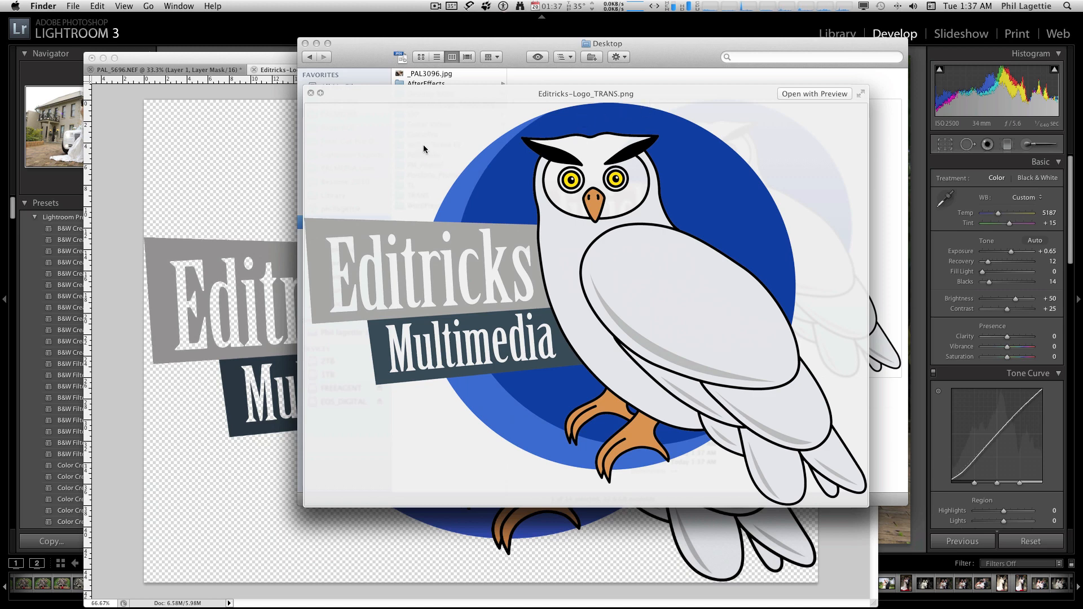
Return to PAL_5696.NEF in Photoshop, revert it to its Open history state, and duplicate the Background layer
click(192, 175)
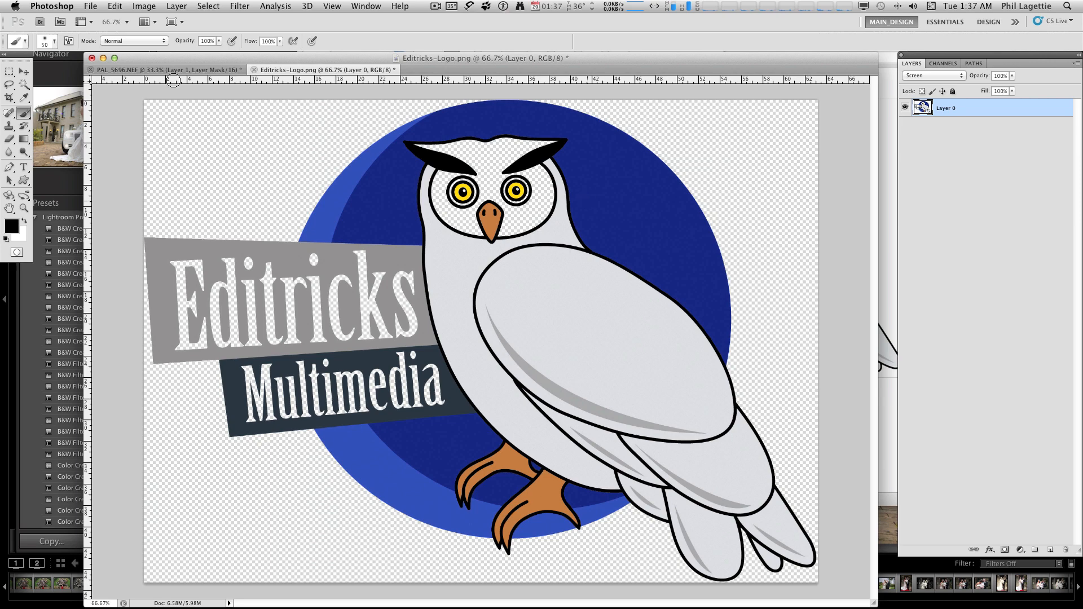
click(183, 70)
key(x)
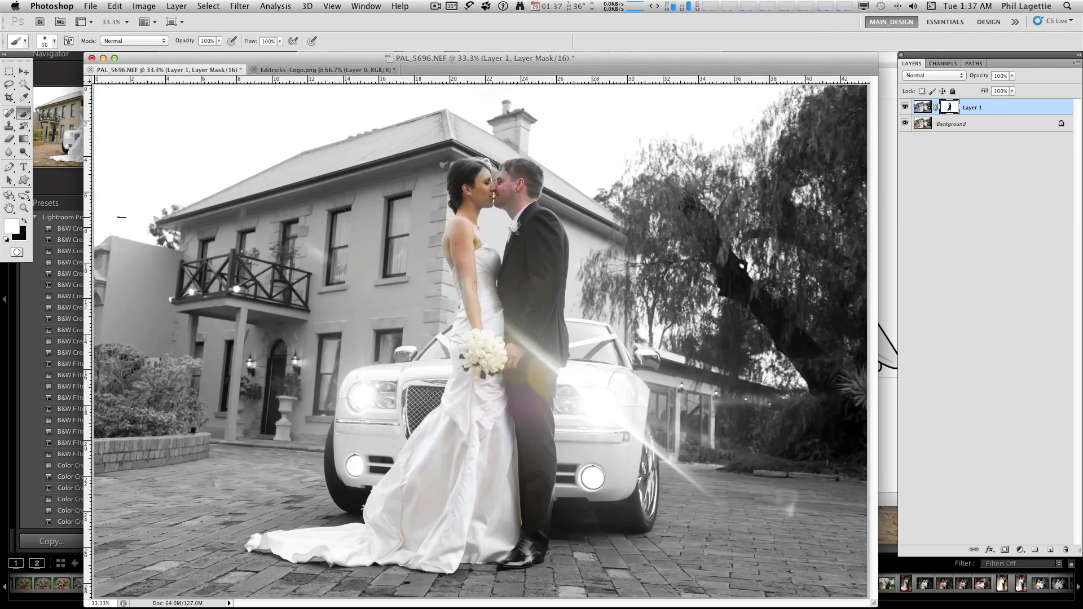
key(F9)
drag(398, 84, 487, 111)
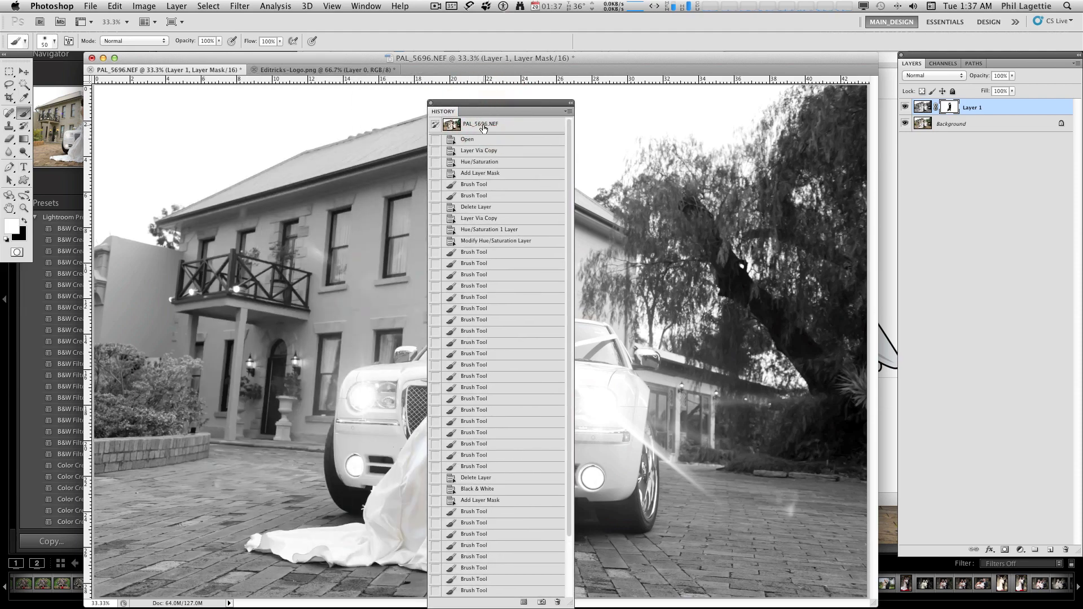
click(484, 128)
click(469, 139)
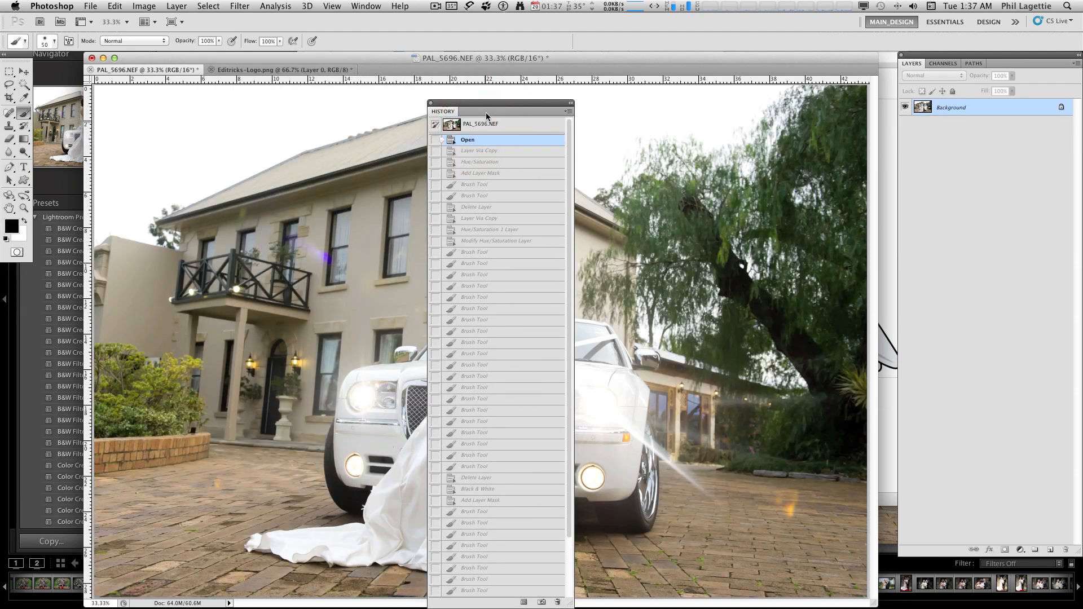
drag(490, 103, 0, 68)
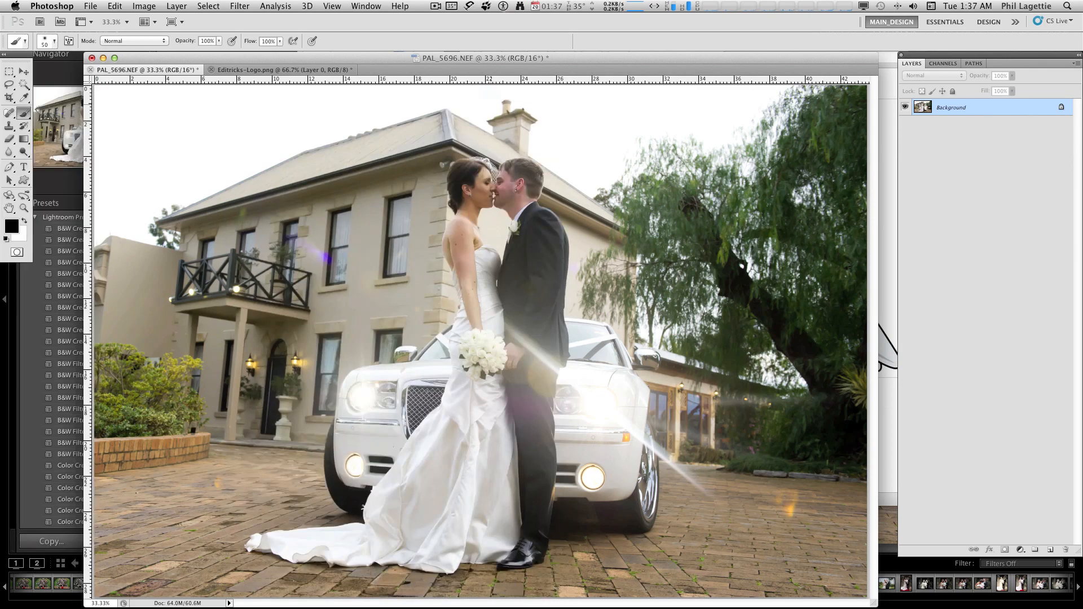
drag(365, 58, 356, 59)
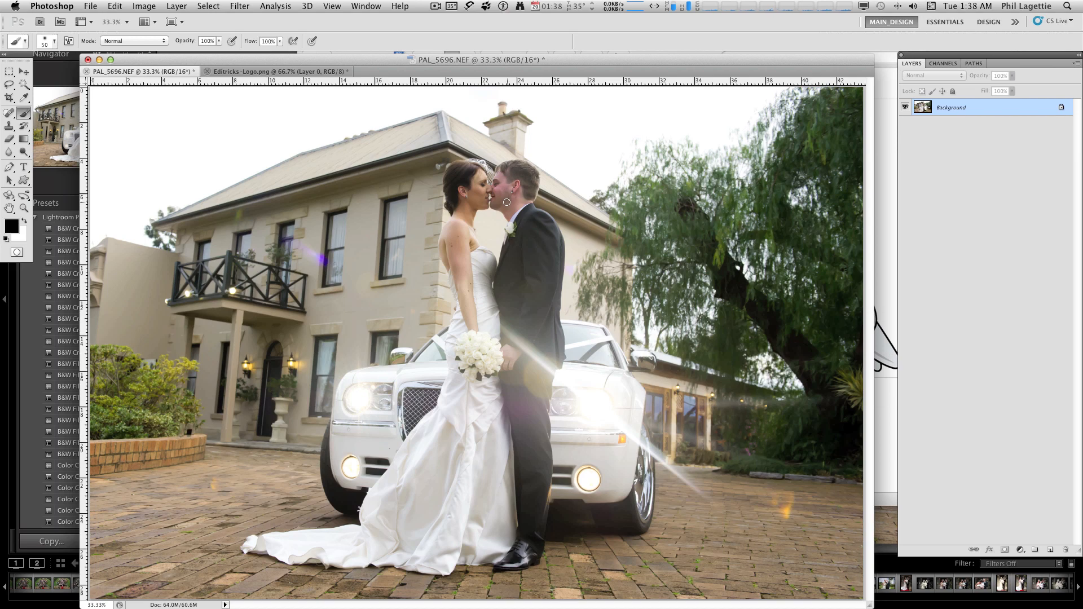
key(super+j)
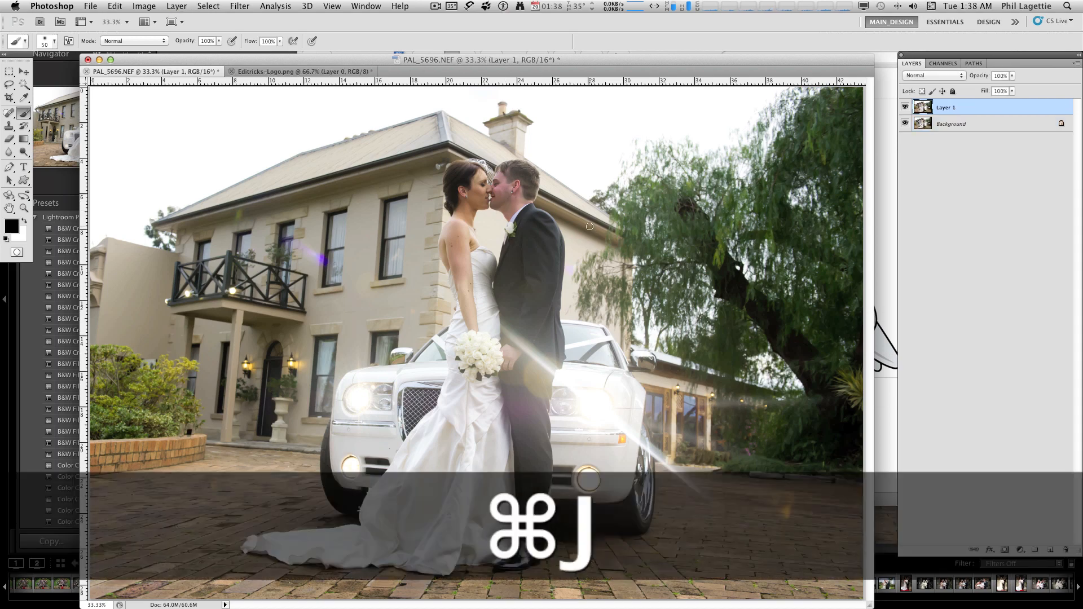
Convert the duplicated layer for smart filters and undo the conversion
click(239, 5)
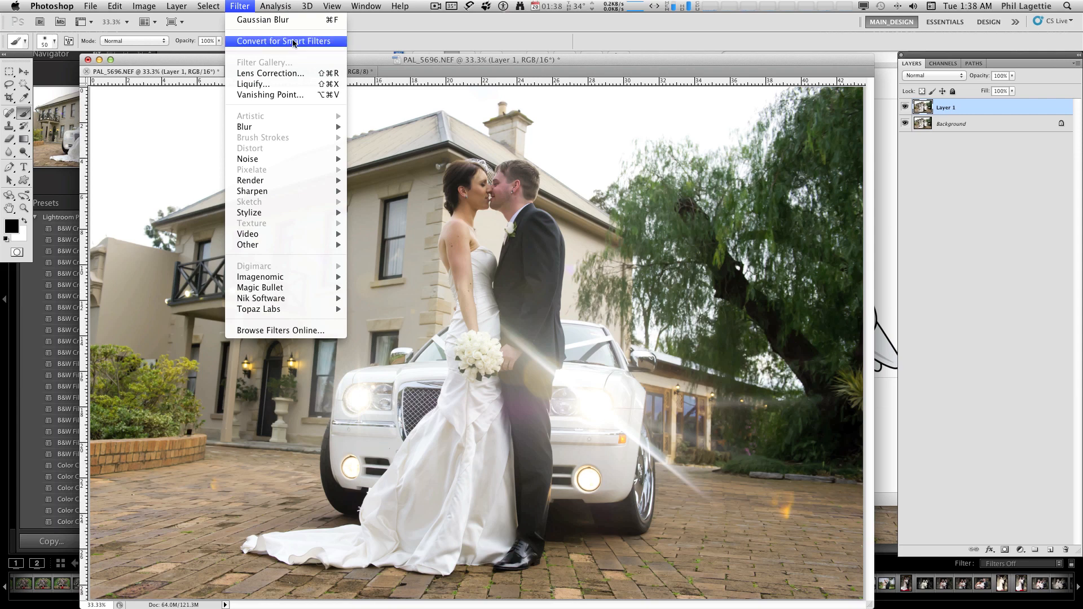
click(293, 43)
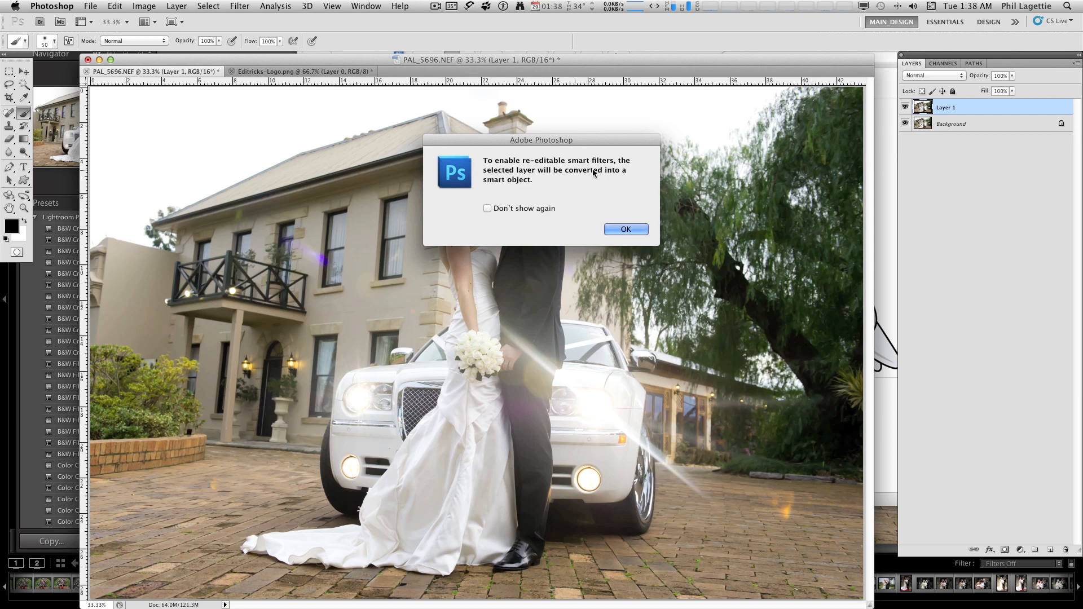
click(627, 229)
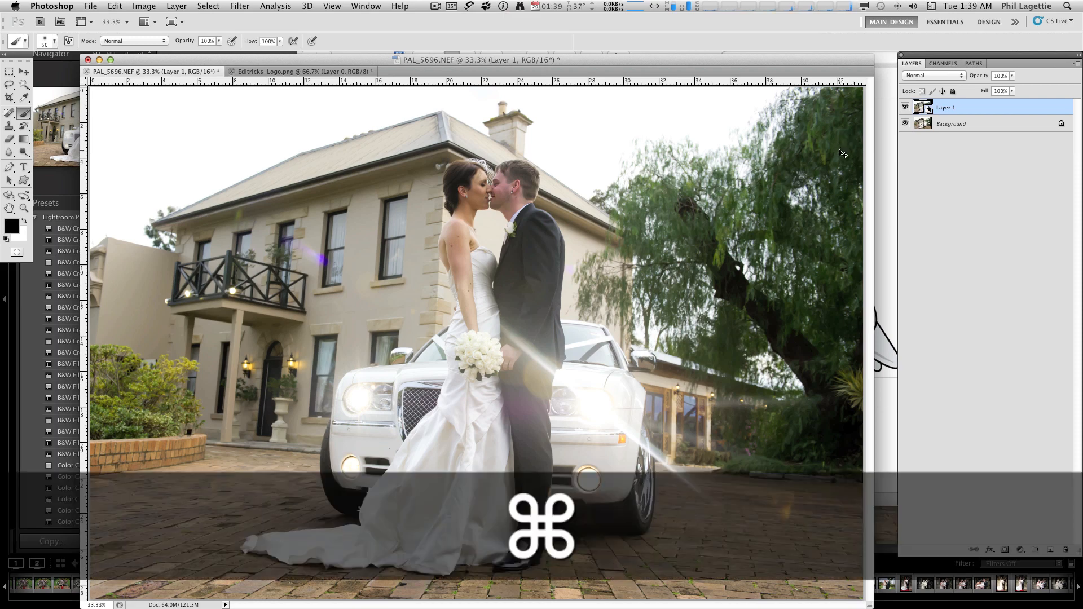
key(super+z)
Apply a regular Gaussian Blur with a 5.1-pixel radius directly to Layer 1
click(240, 6)
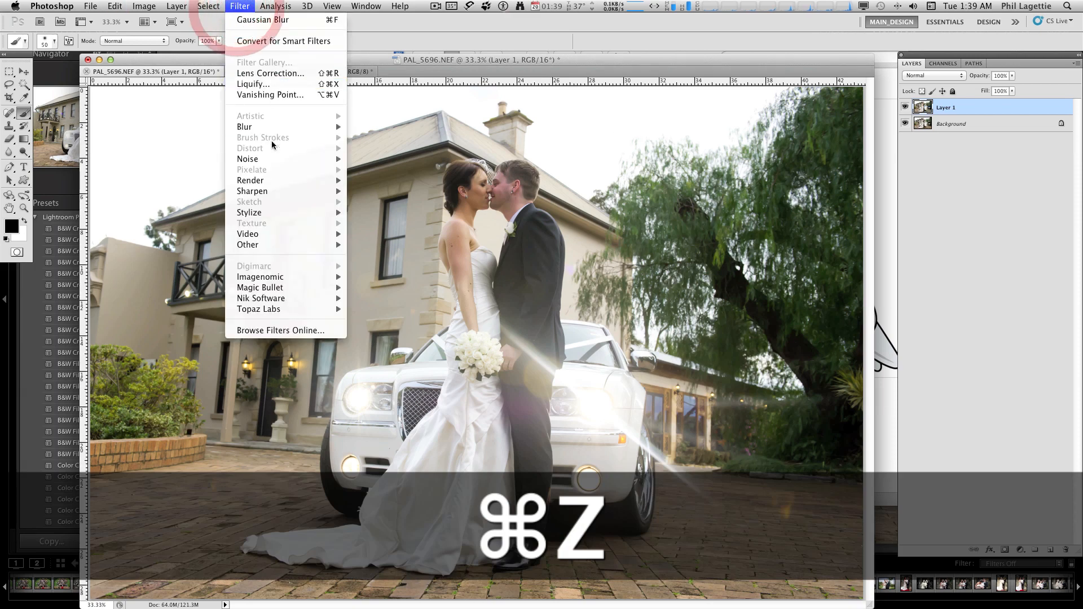
mouse_move(333, 128)
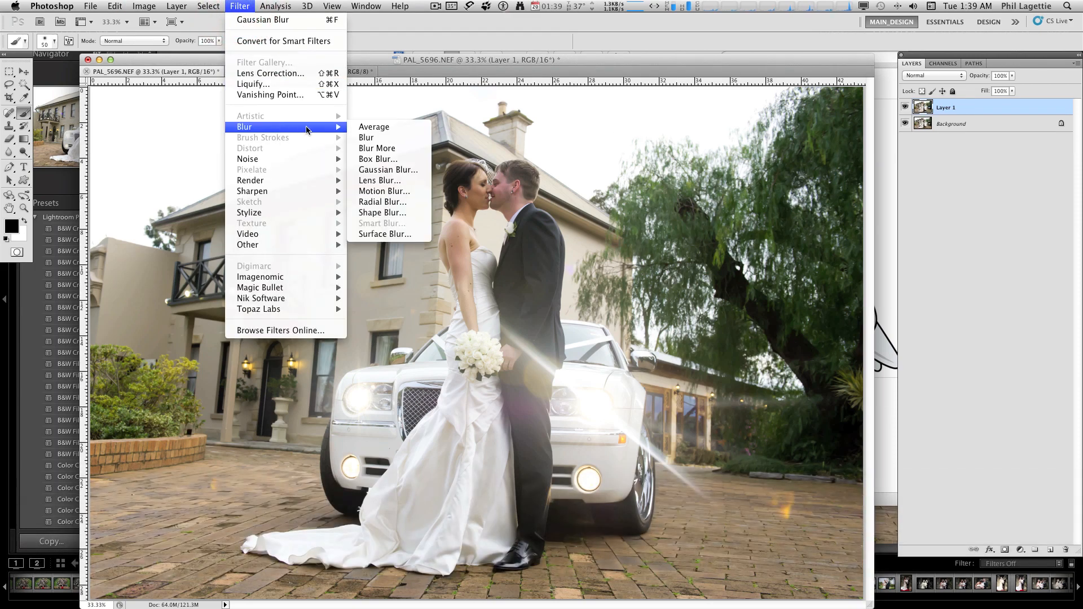
click(383, 171)
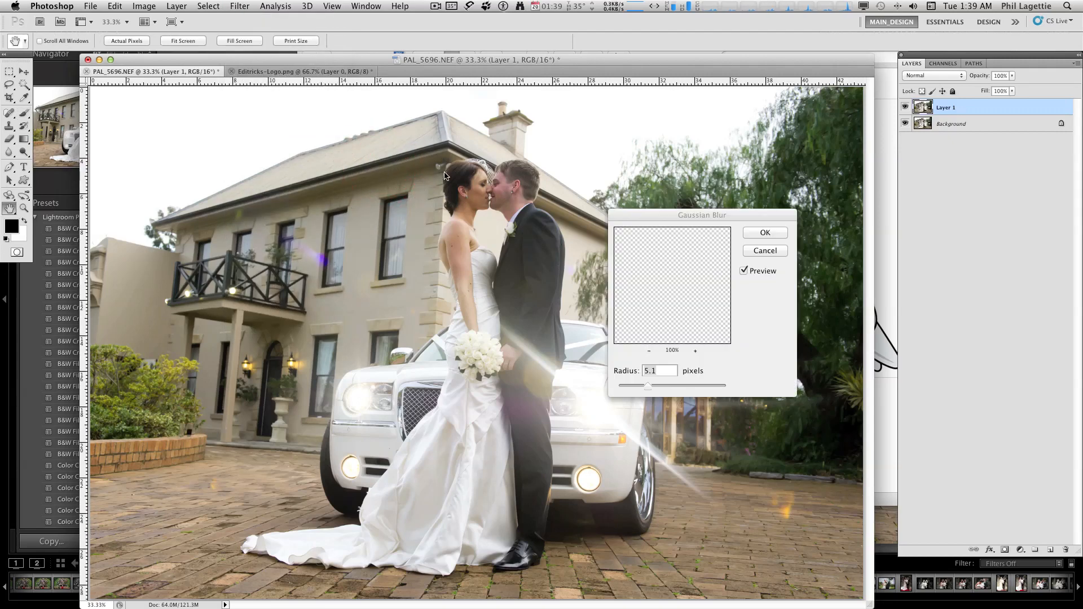
click(760, 232)
key(b)
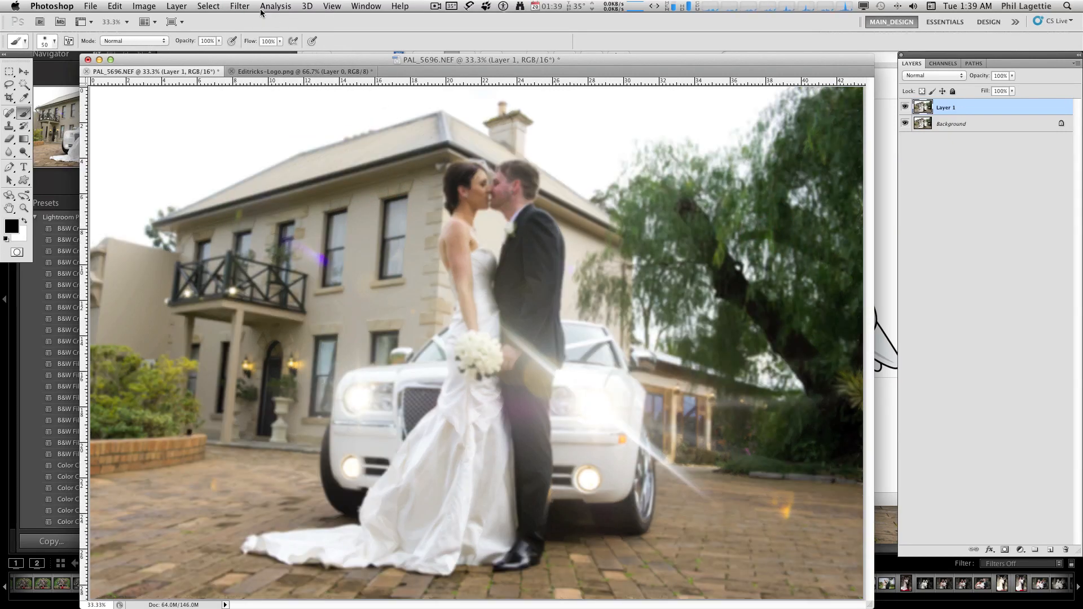
Apply an Unsharp Mask to the blurred Layer 1 with amount 355%, radius 62.7 pixels and threshold 122
click(239, 6)
mouse_move(289, 192)
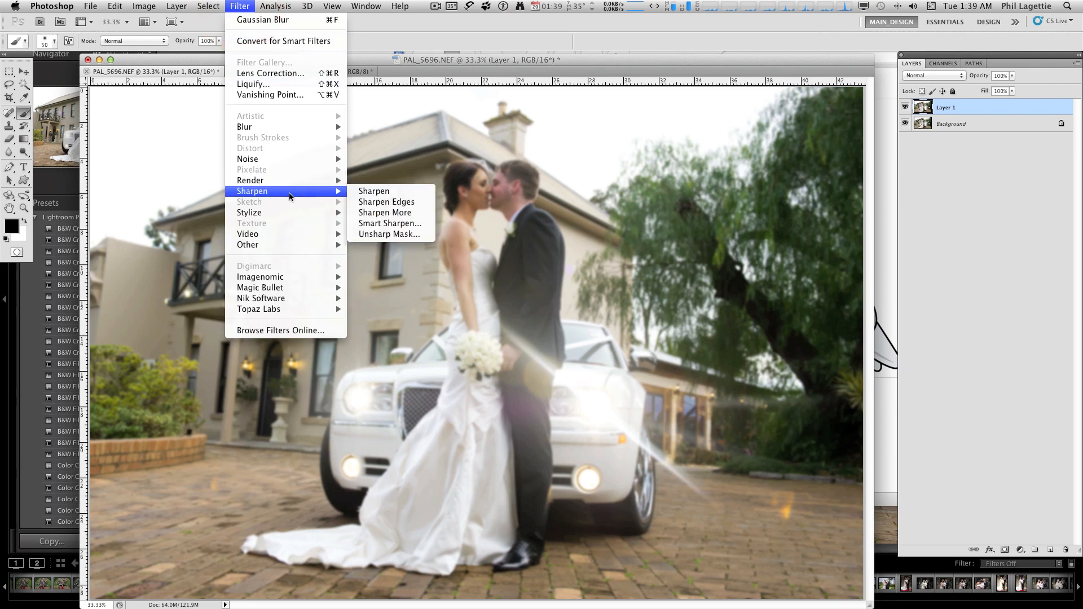
click(384, 235)
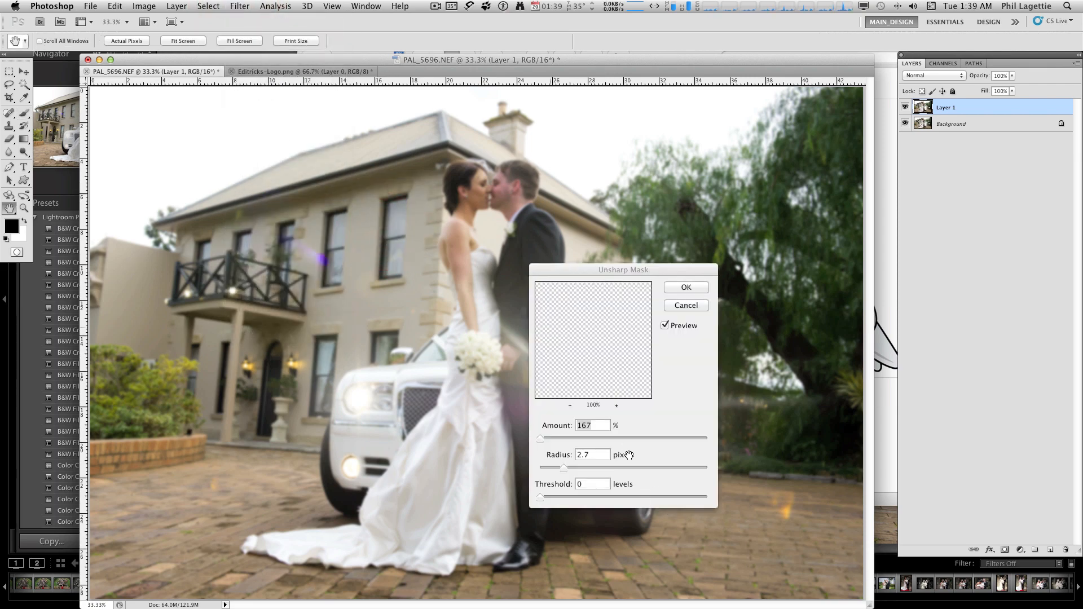
drag(663, 438, 697, 444)
click(655, 467)
click(652, 496)
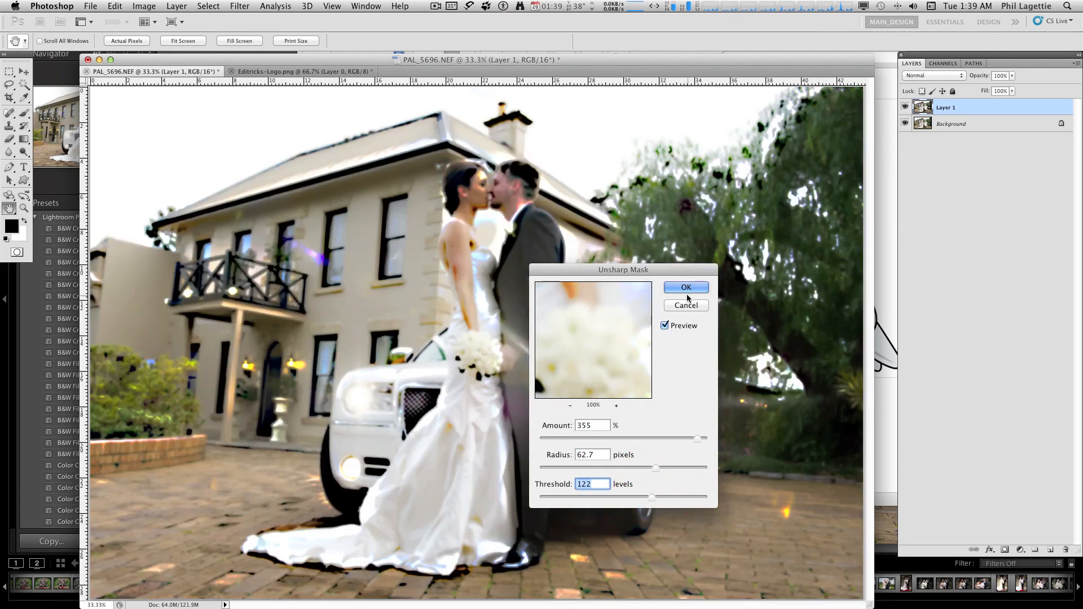
click(686, 288)
key(b)
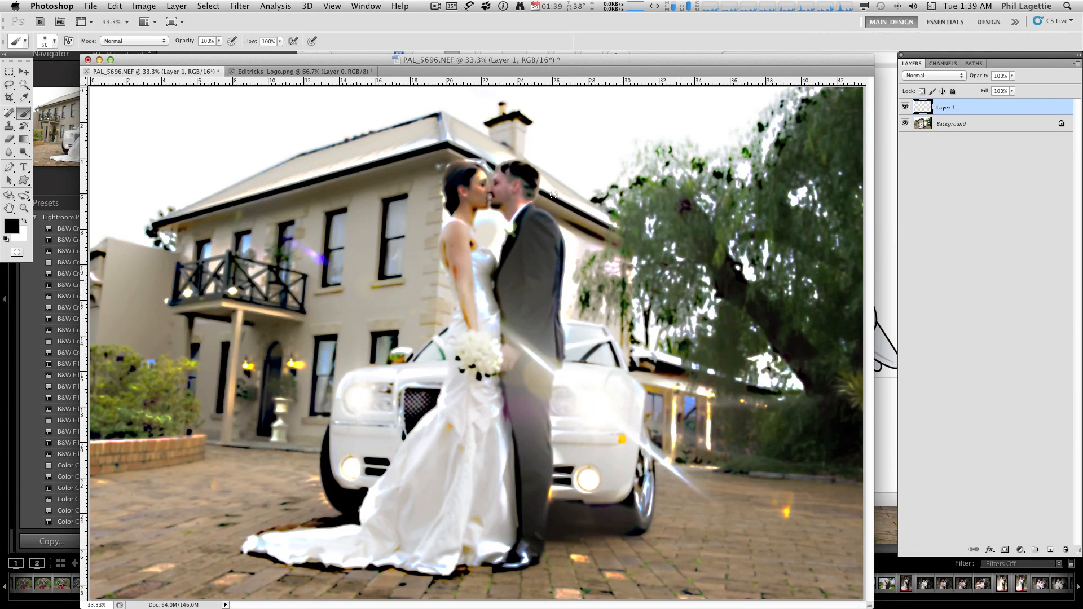
Toggle Layer 1's visibility to compare the filtered photo with the untouched Background
drag(937, 59, 515, 92)
click(440, 147)
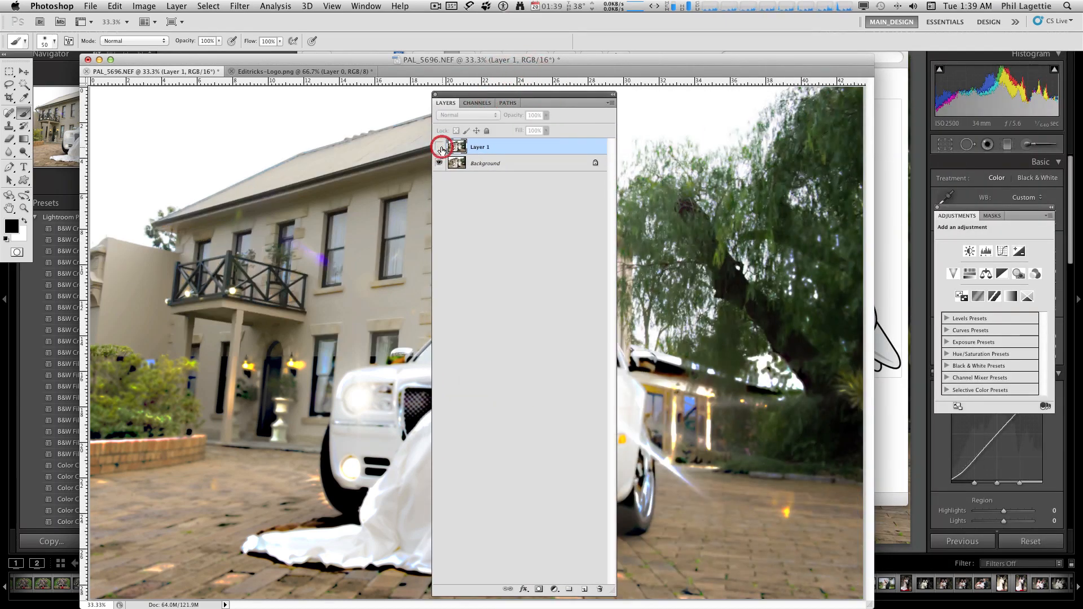
click(440, 147)
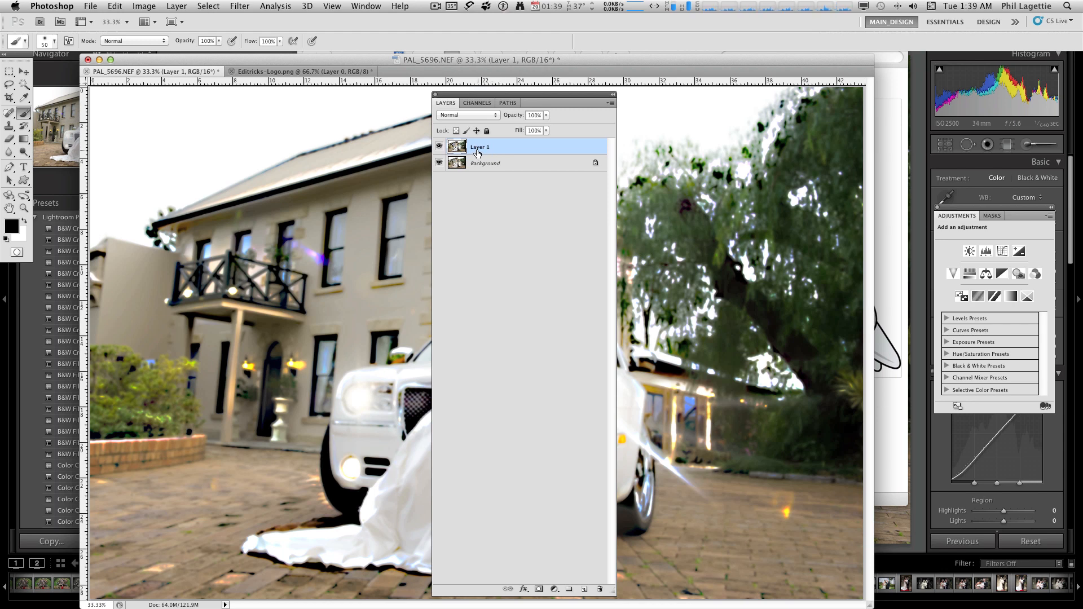
click(439, 147)
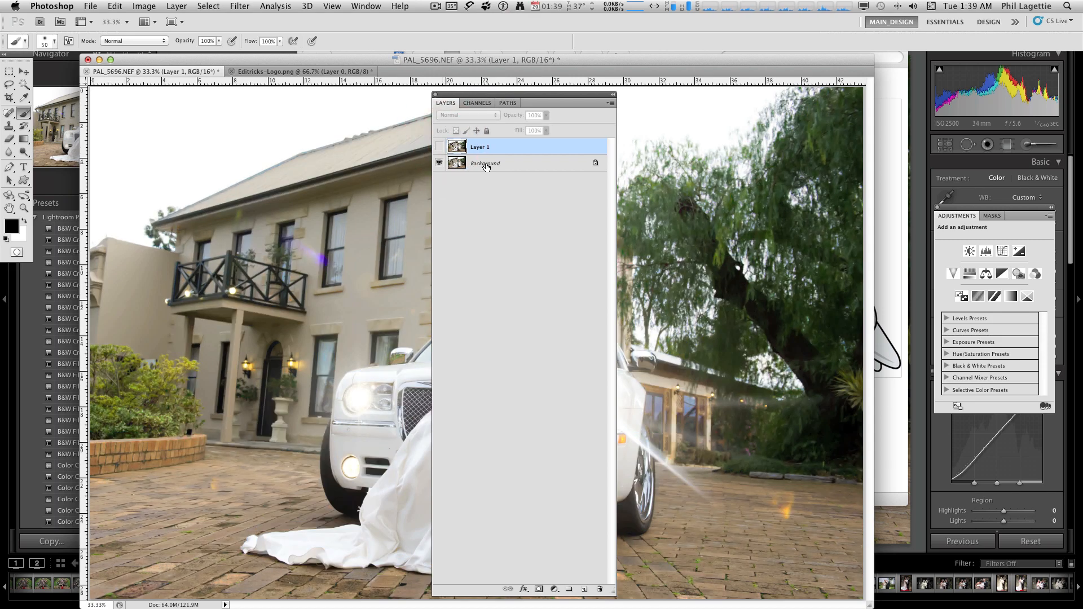
click(440, 147)
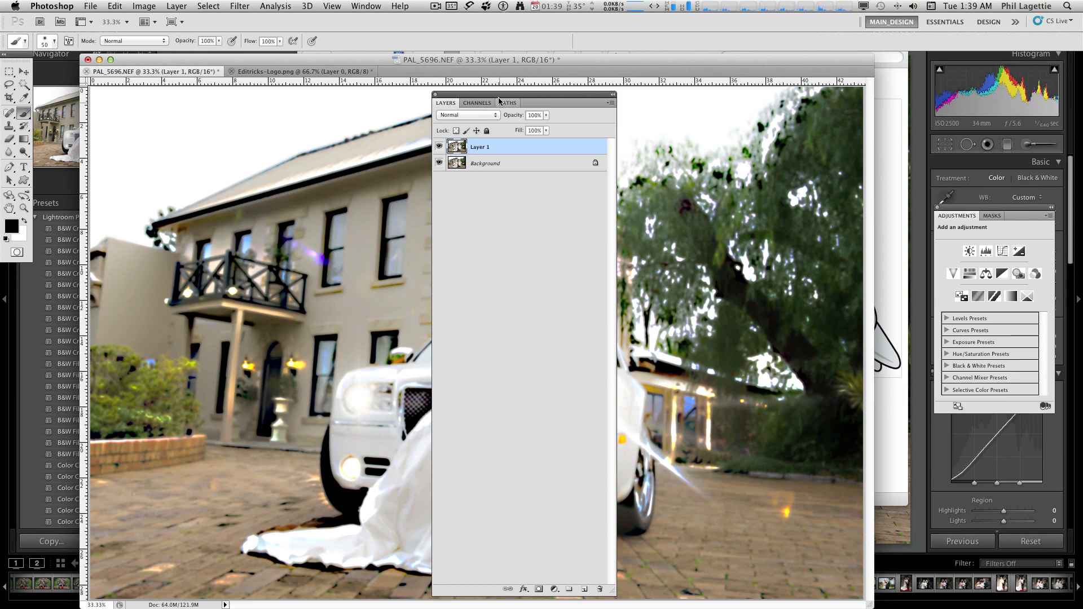
drag(500, 95, 967, 56)
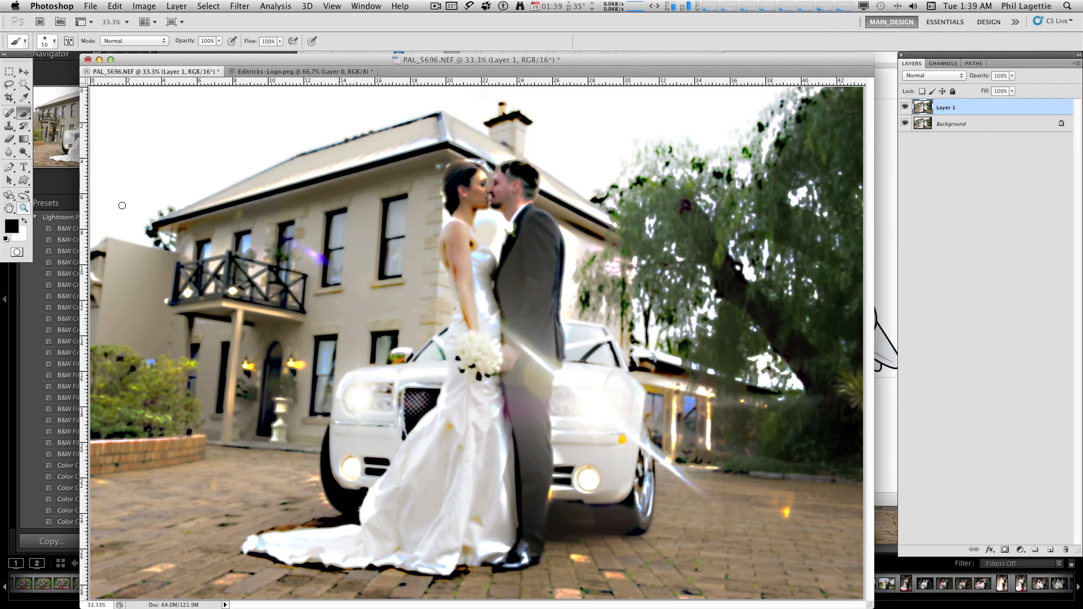
Undo the blur and sharpening on Layer 1, and convert the layer for smart filters
key(super+alt+z)
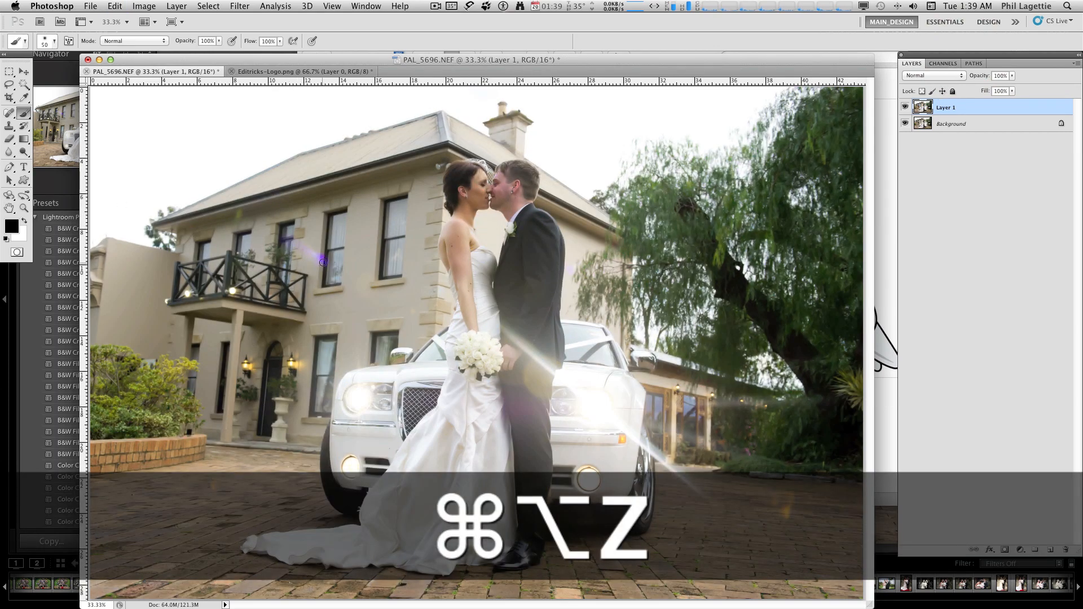
click(249, 6)
click(286, 39)
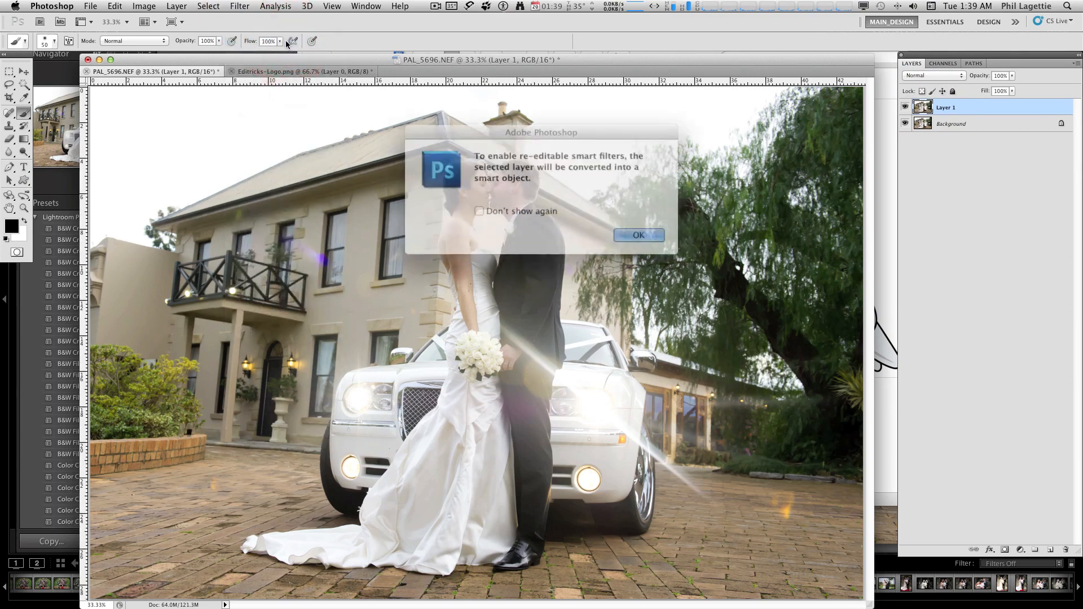
click(637, 233)
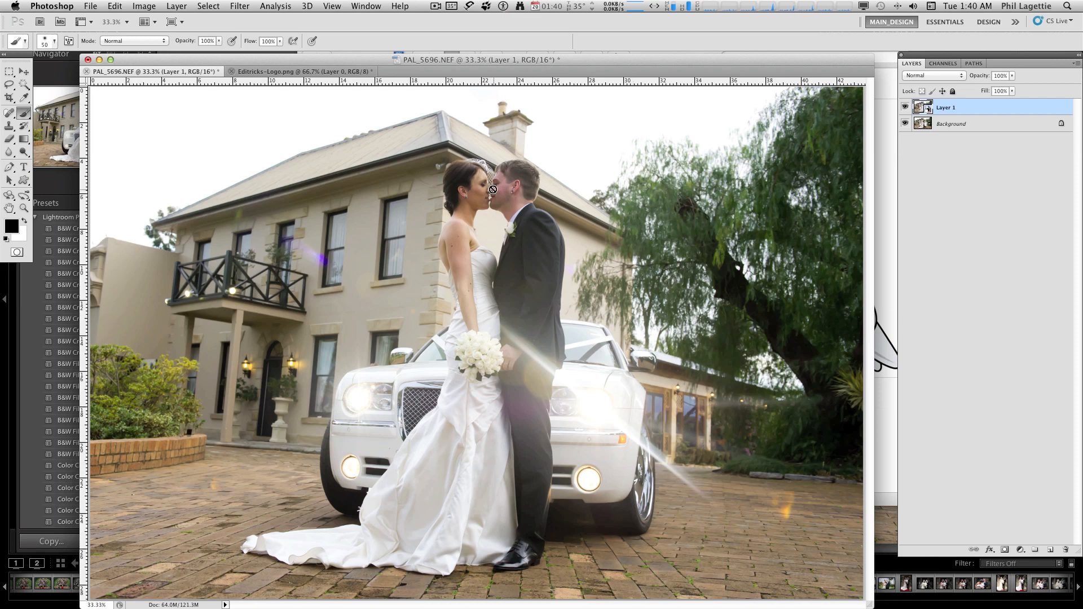
Apply a Gaussian Blur smart filter with a 5.1-pixel radius to Layer 1
click(240, 5)
mouse_move(269, 129)
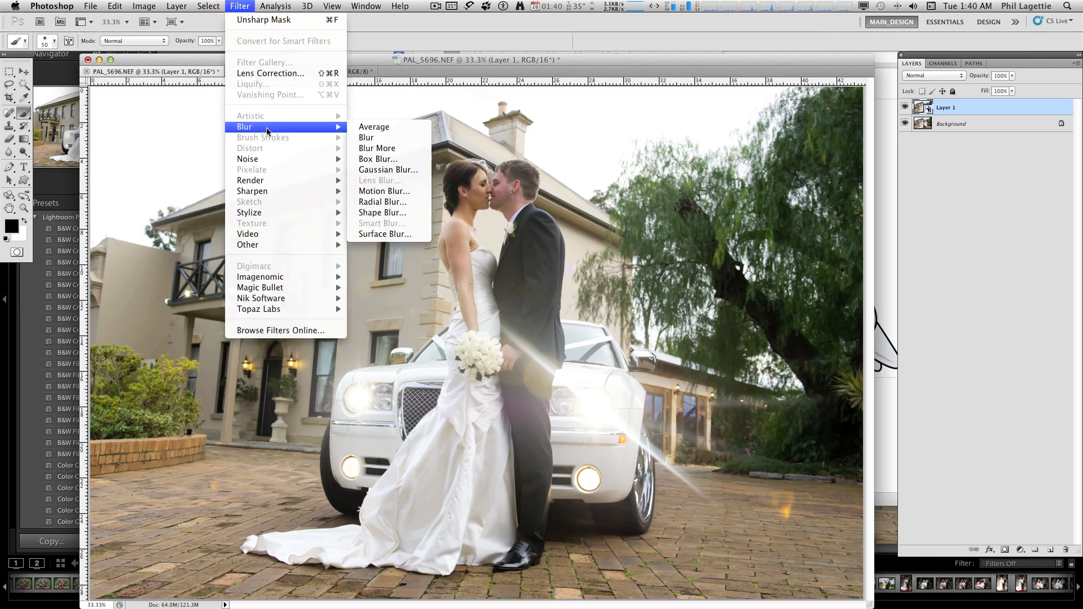
click(423, 169)
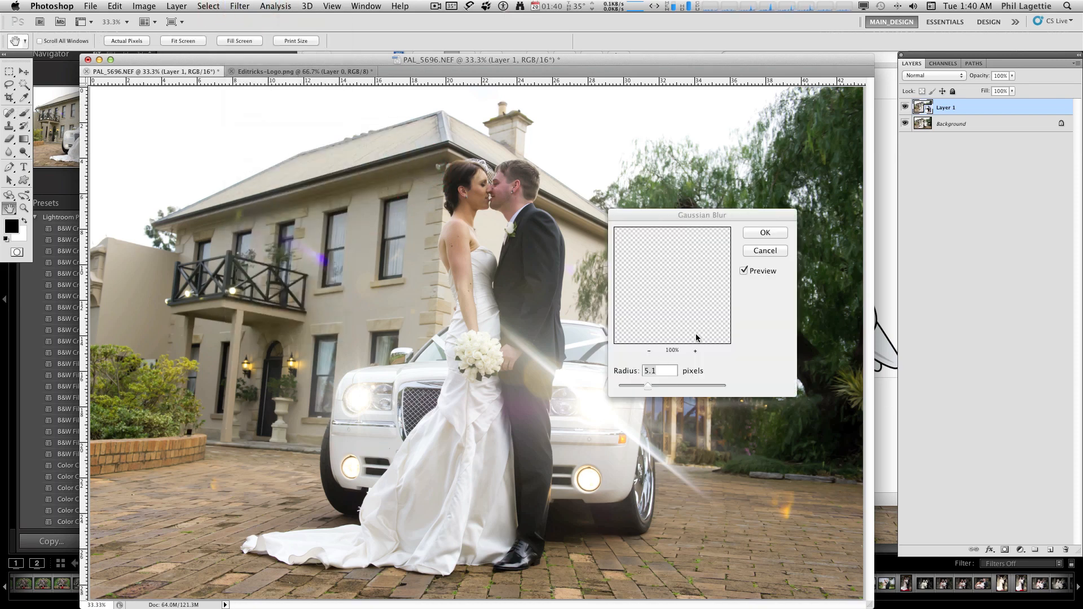
click(764, 232)
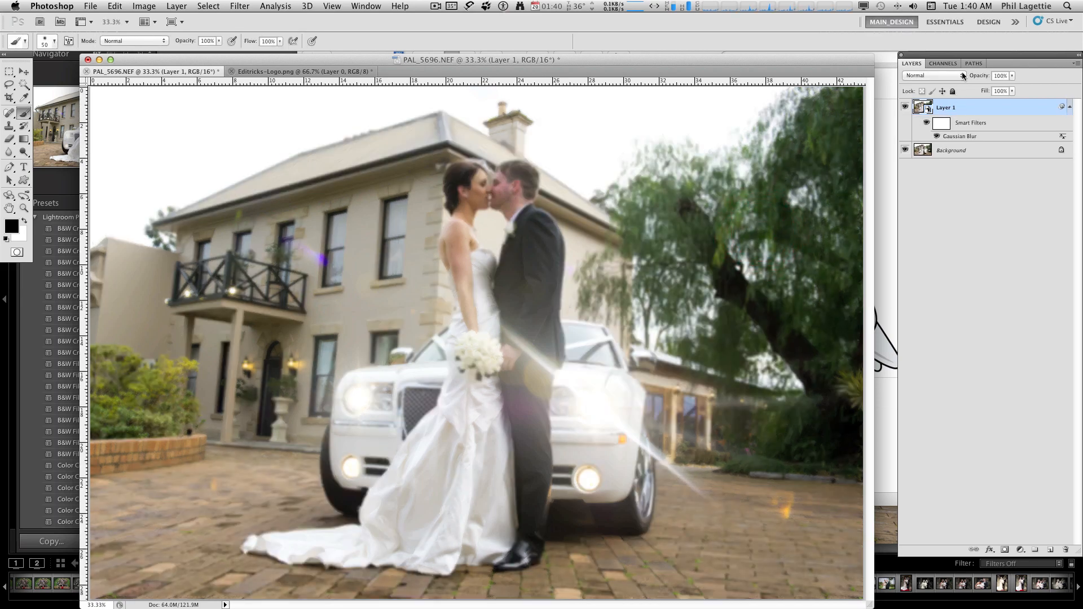
drag(968, 59, 632, 93)
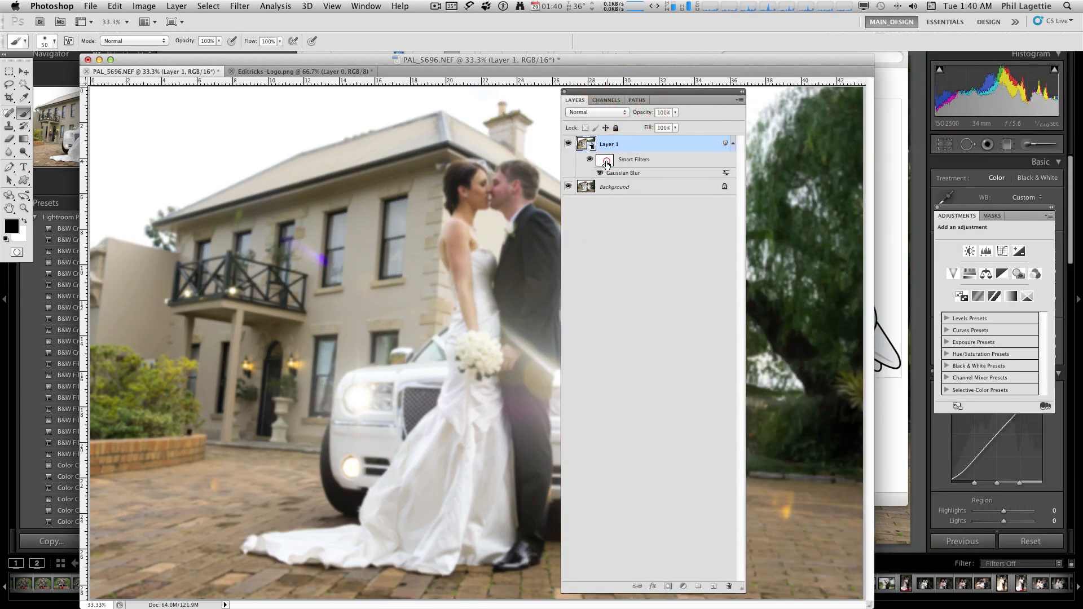
Toggle Layer 1's smart filters to compare, and check the filter mask's display options without changing them
click(605, 160)
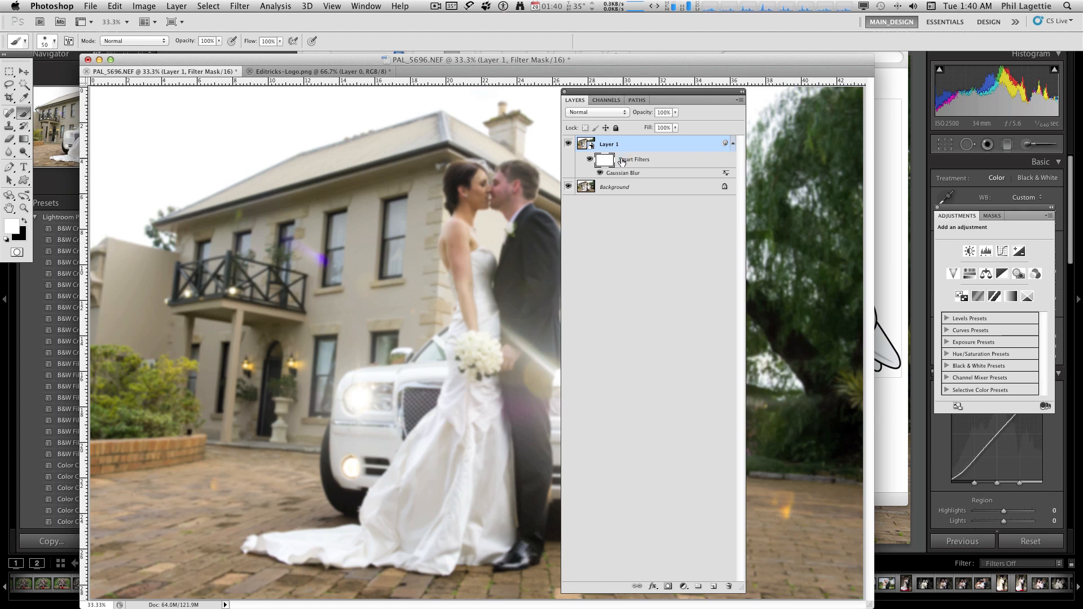
click(589, 161)
click(590, 161)
double_click(604, 160)
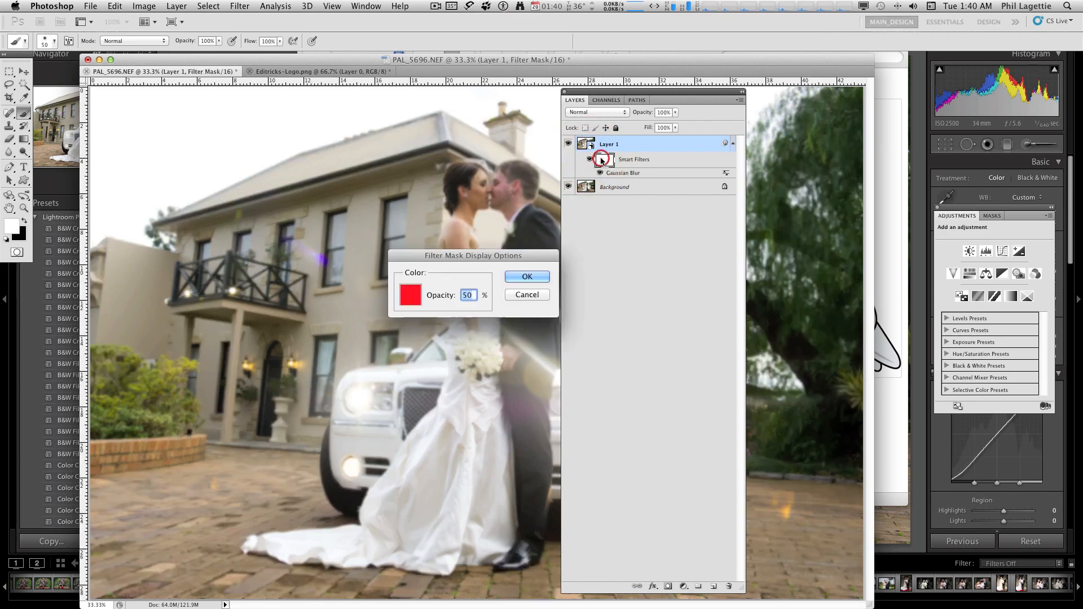
click(533, 295)
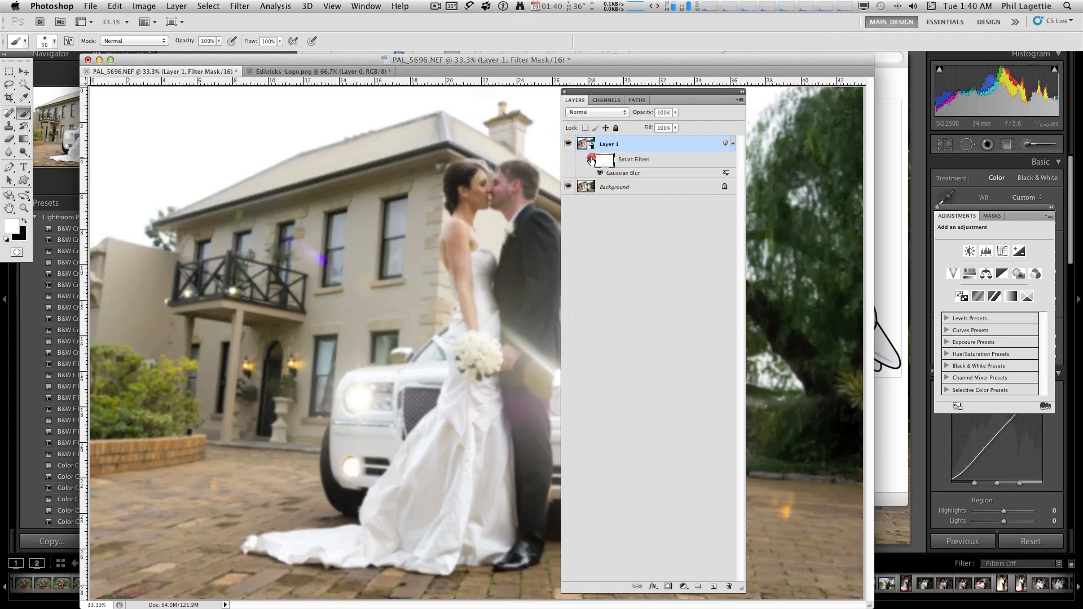
Reduce the radius of Layer 1's Gaussian Blur smart filter and toggle the filter's visibility to compare
click(587, 146)
double_click(620, 173)
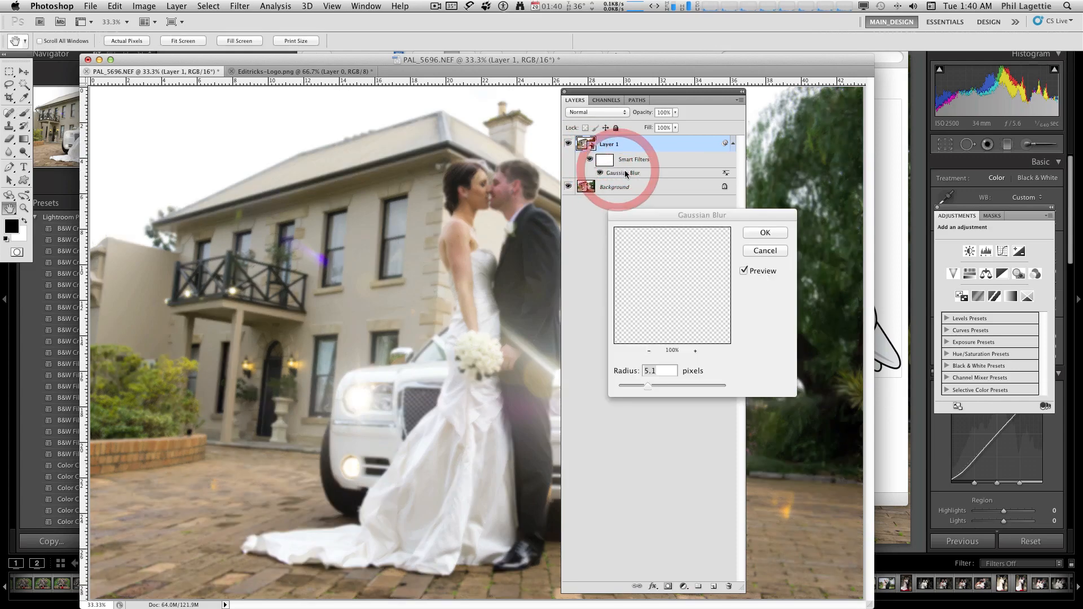
drag(696, 214, 412, 197)
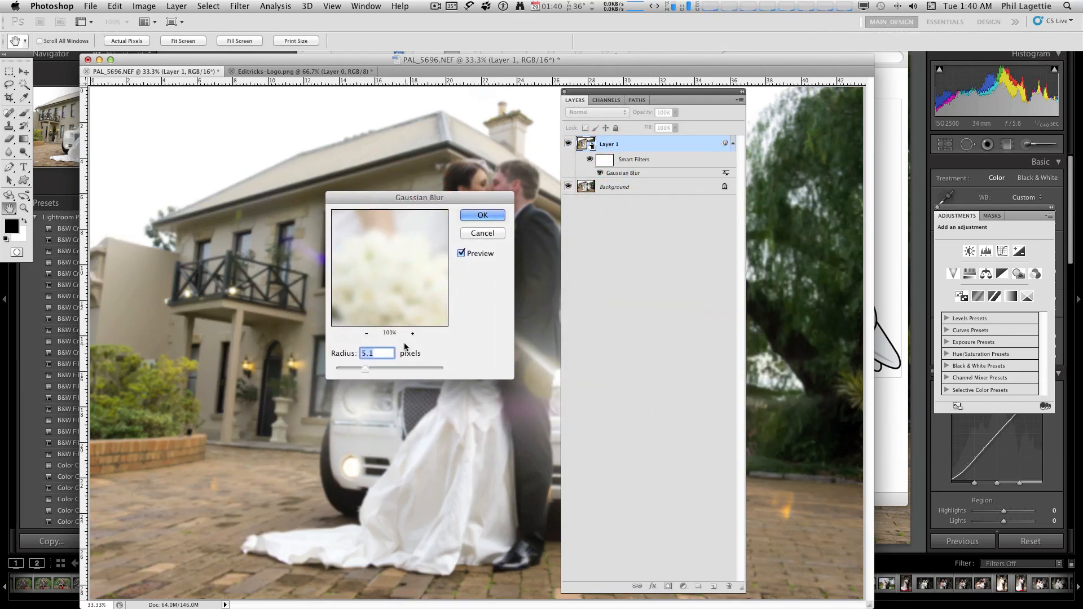
drag(364, 367, 355, 370)
click(482, 215)
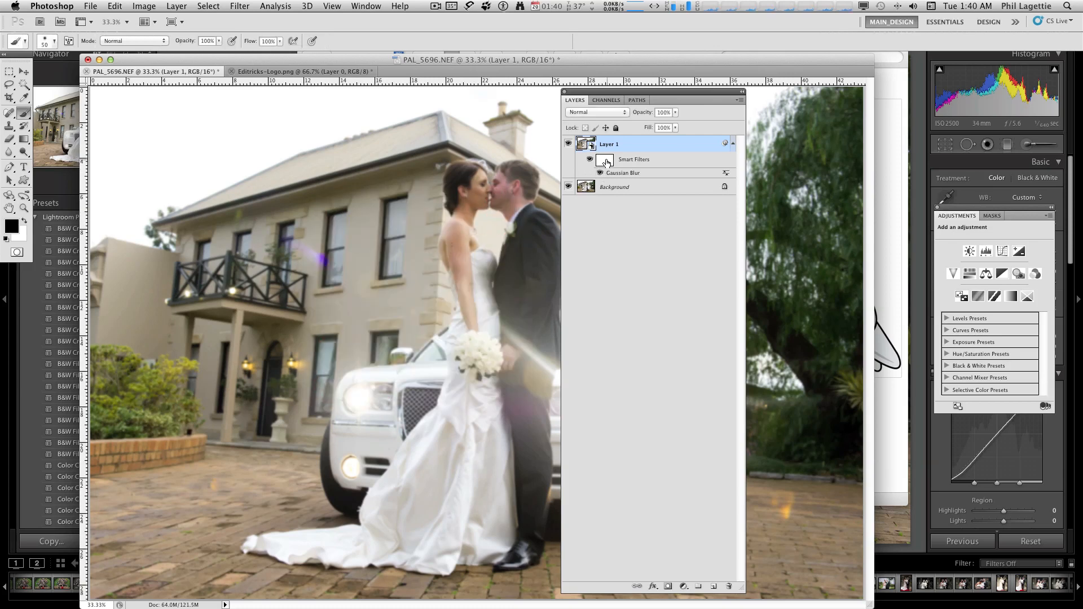
click(601, 173)
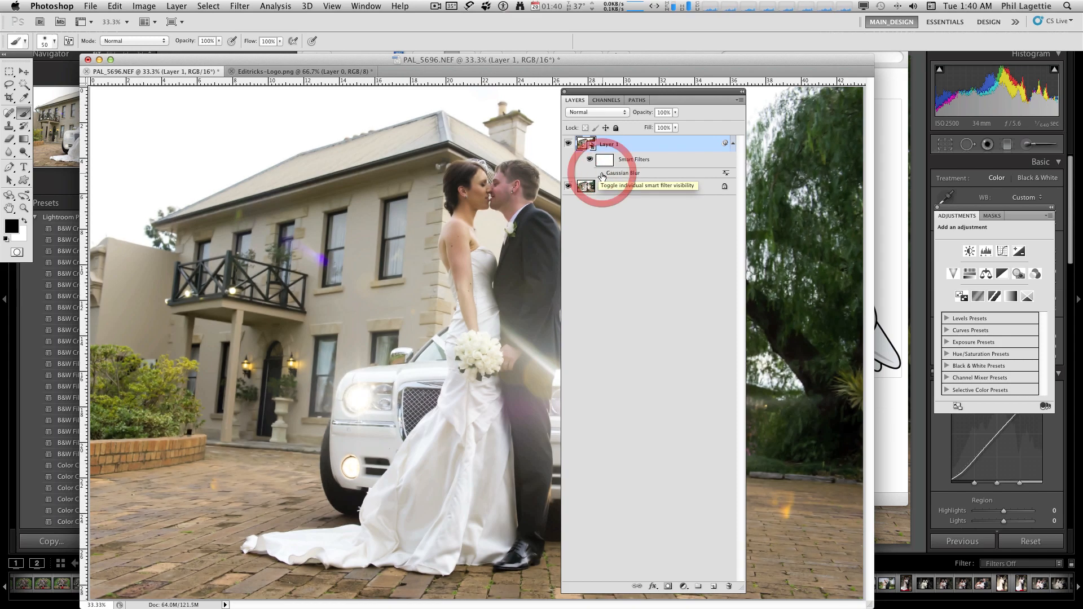
click(601, 174)
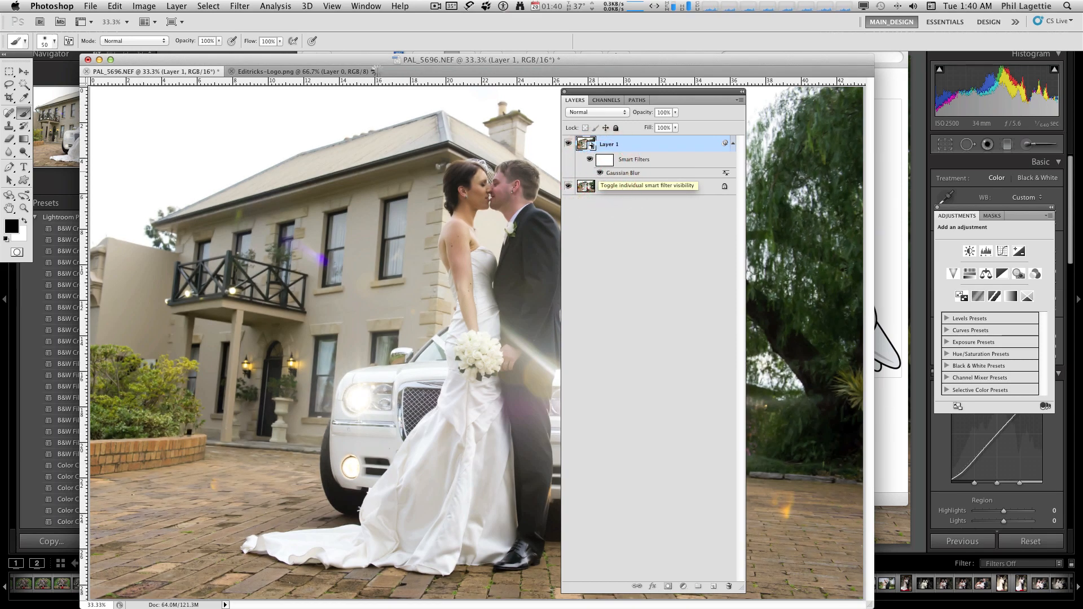
Add an Unsharp Mask smart filter to Layer 1 with amount 355%, radius 62.7 pixels and threshold 122
click(240, 7)
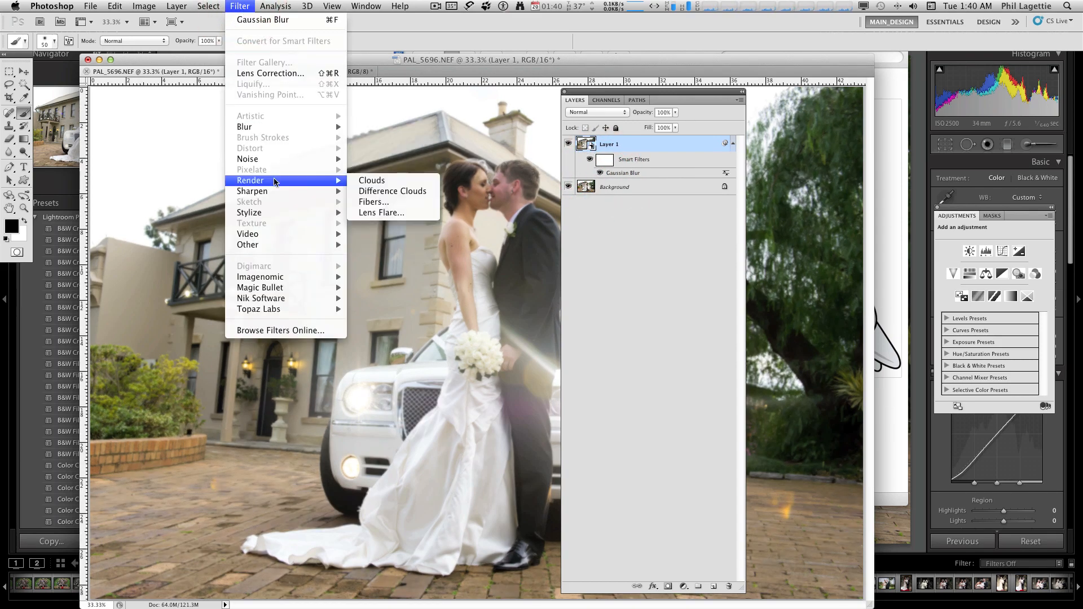
mouse_move(274, 194)
click(388, 234)
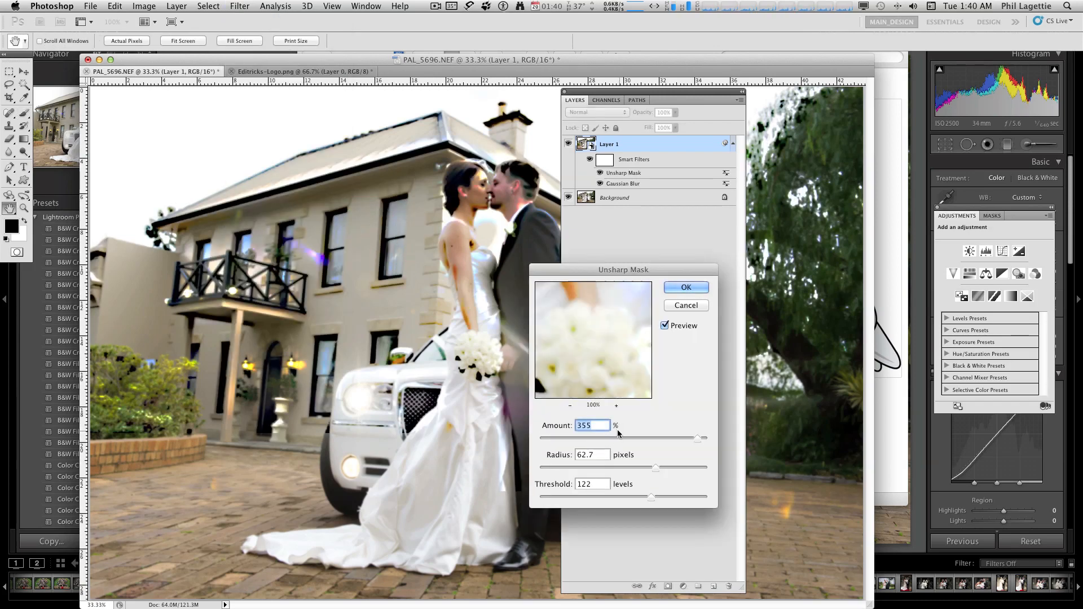
click(686, 287)
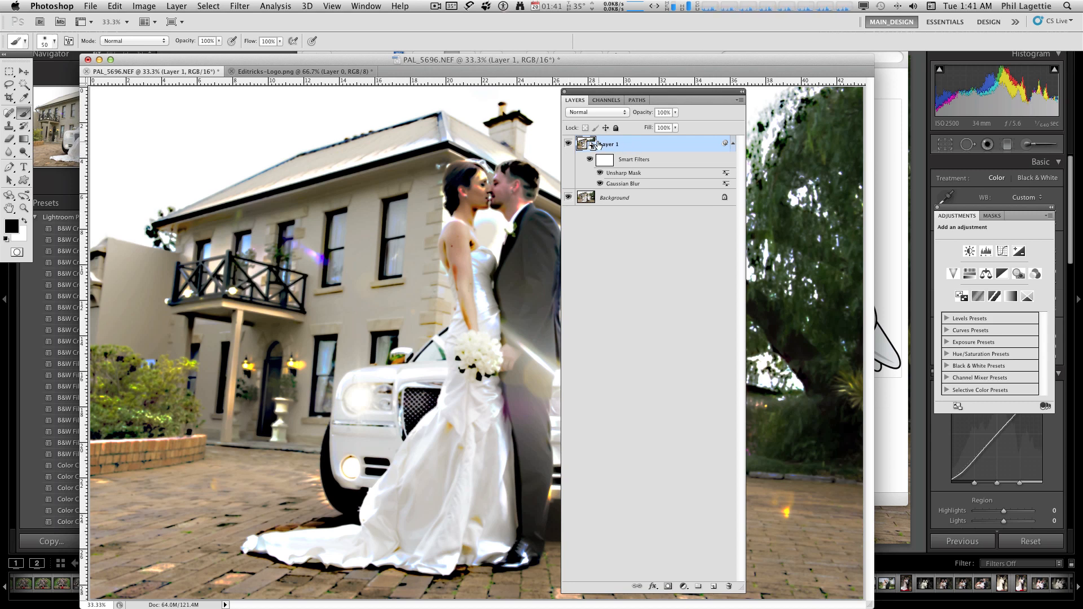
Toggle the visibility of Layer 1 and of its Unsharp Mask smart filter to compare the results
click(568, 145)
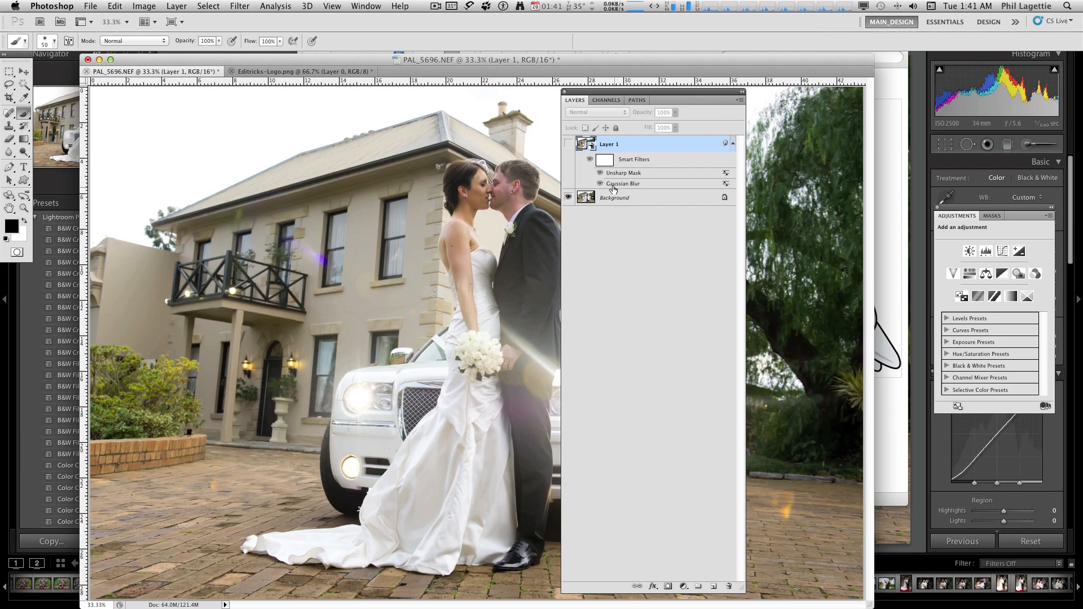
click(568, 144)
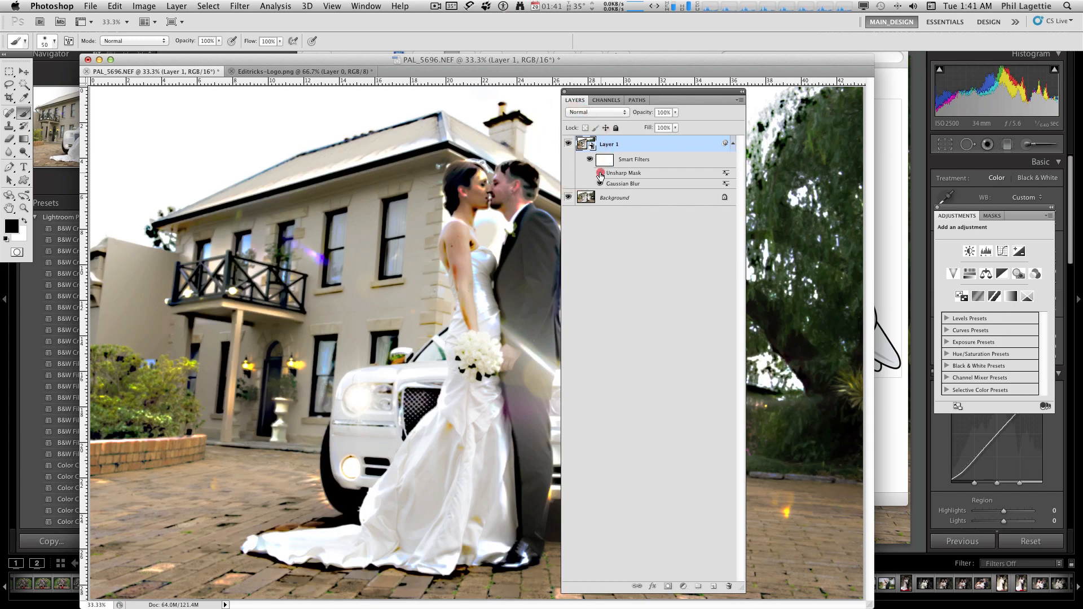
click(599, 173)
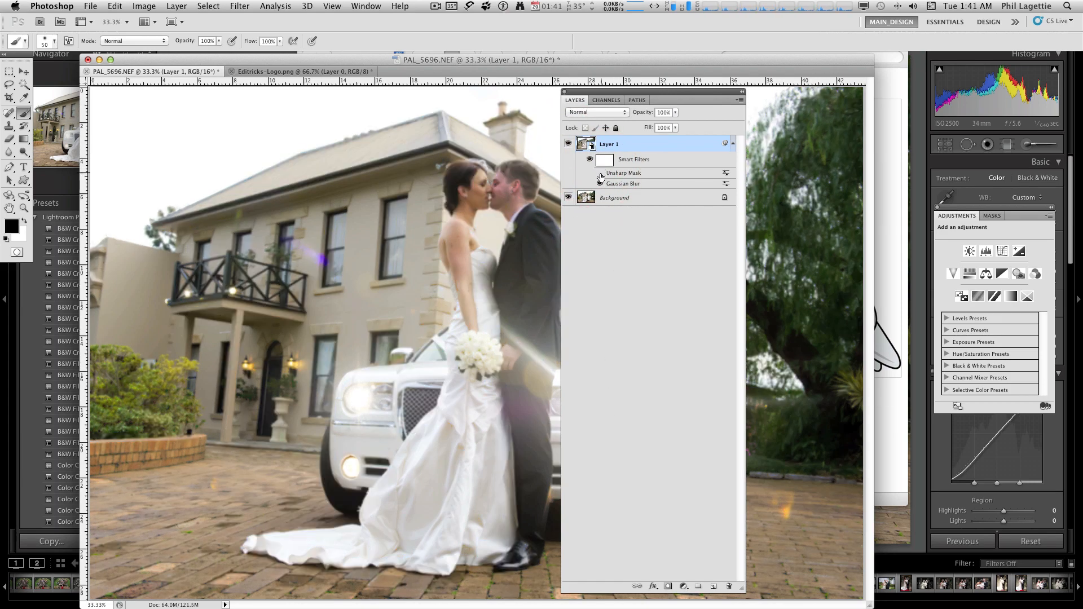
click(600, 172)
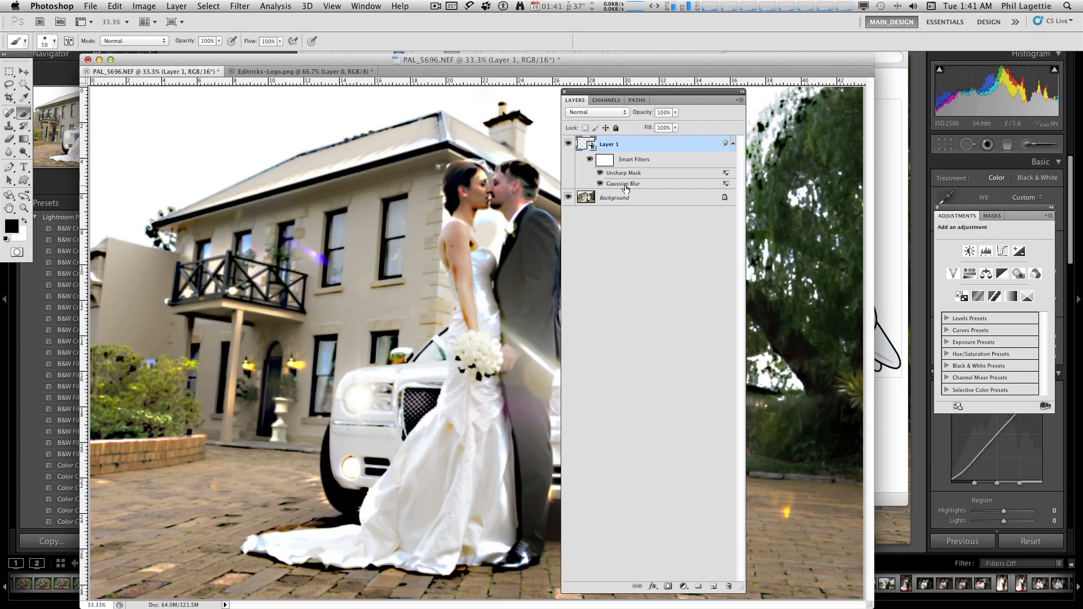
Move the Gaussian Blur smart filter above Unsharp Mask and toggle the blur's visibility to compare
drag(625, 184, 625, 165)
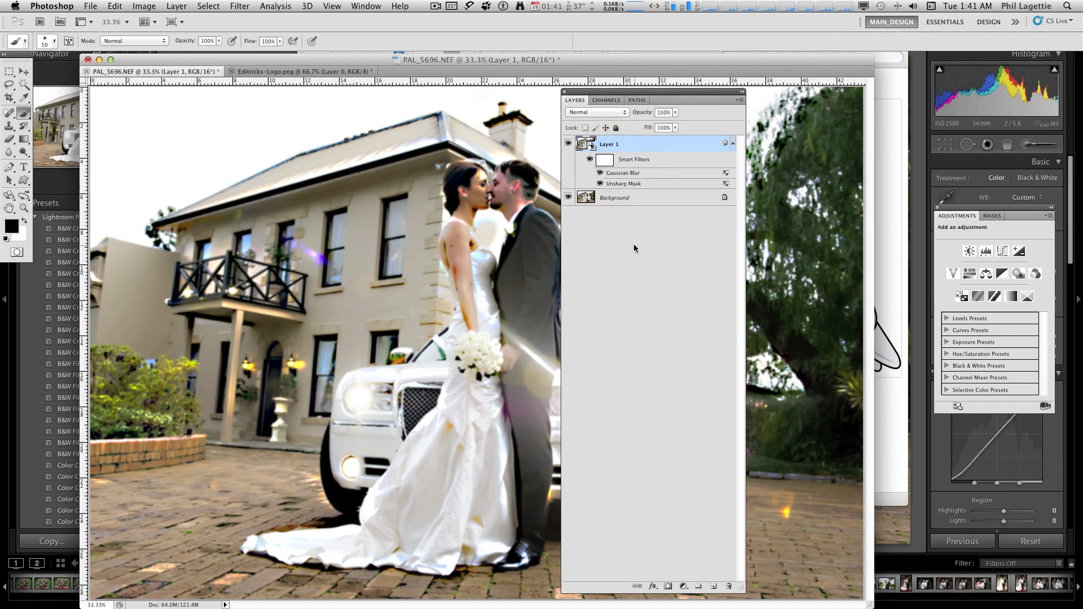
click(600, 173)
click(600, 173)
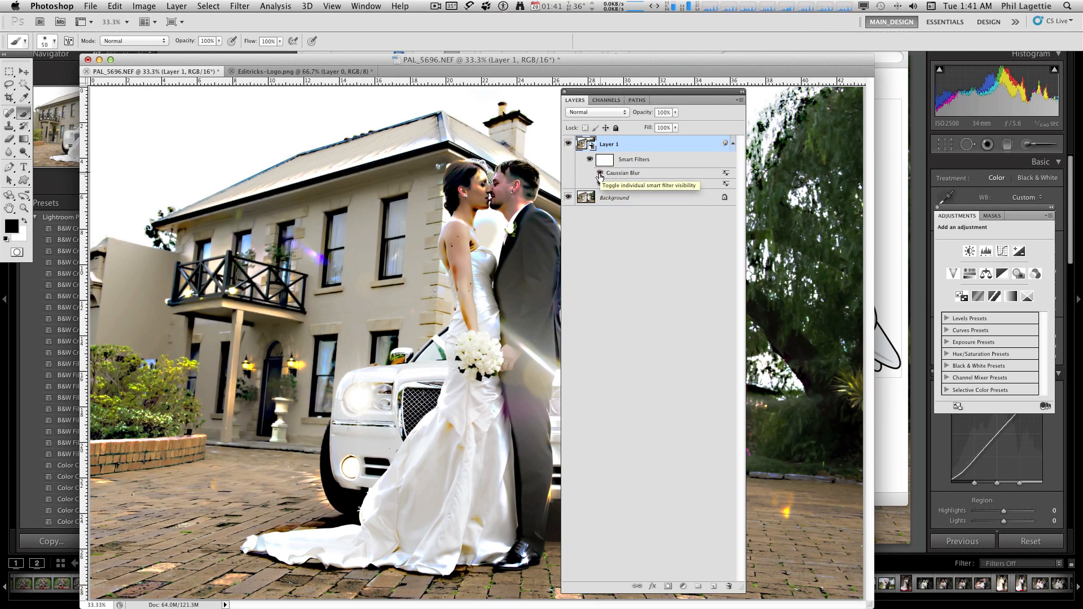
click(600, 173)
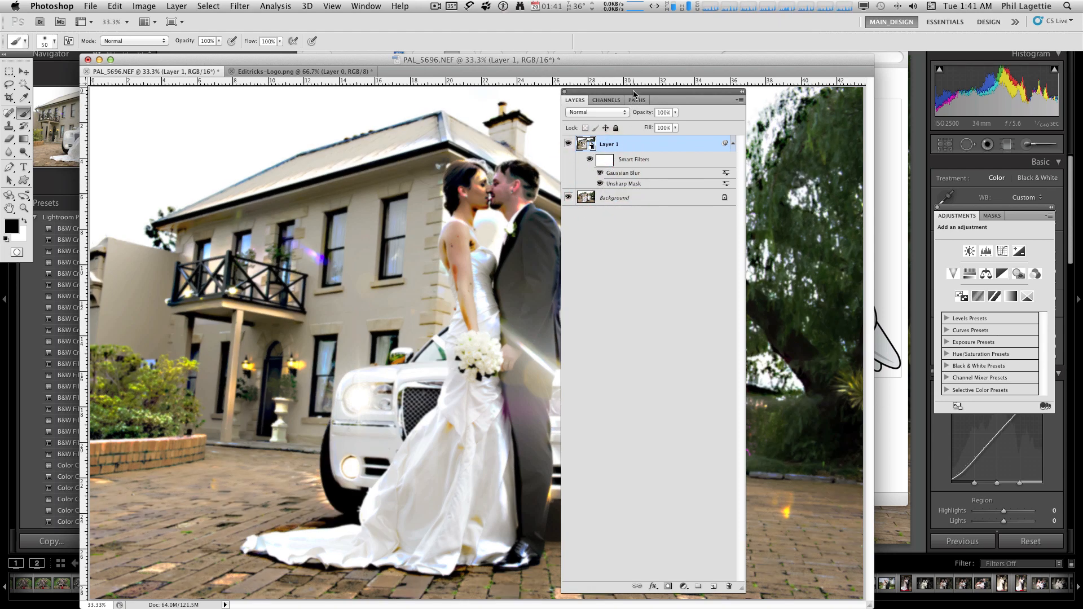
Move the layer list clear of the photo, and switch Layer 1's smart filter mask off, on and off again
drag(632, 92, 967, 54)
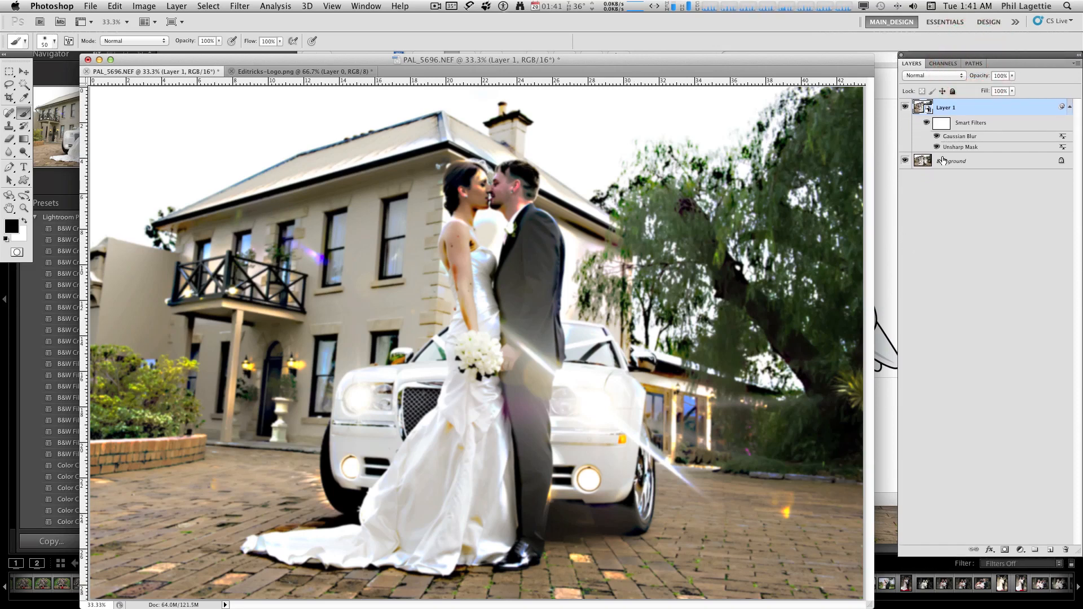
click(940, 123)
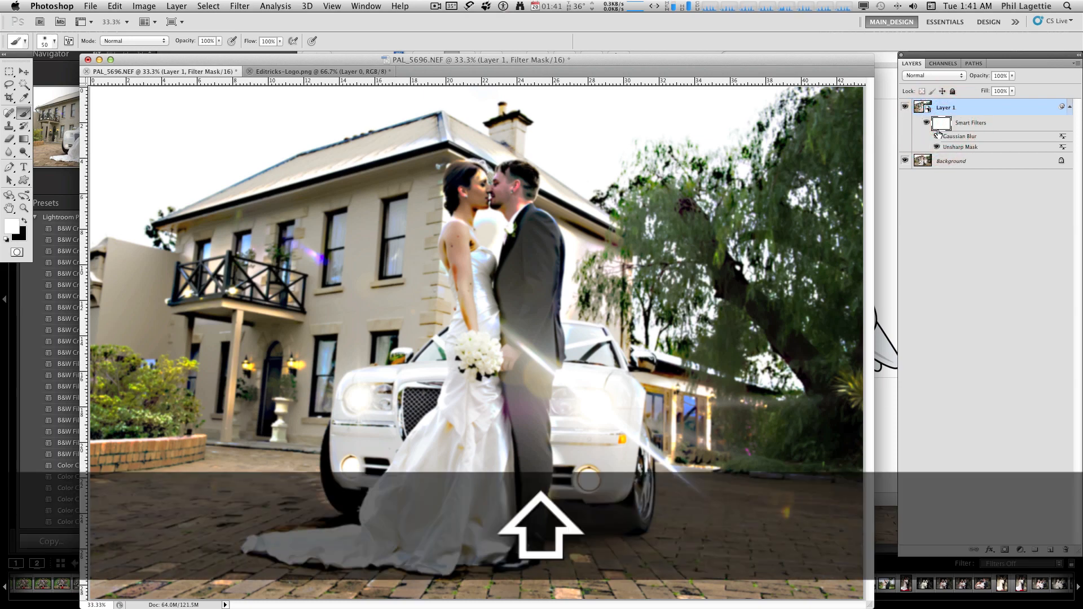
shift+click(940, 123)
click(926, 123)
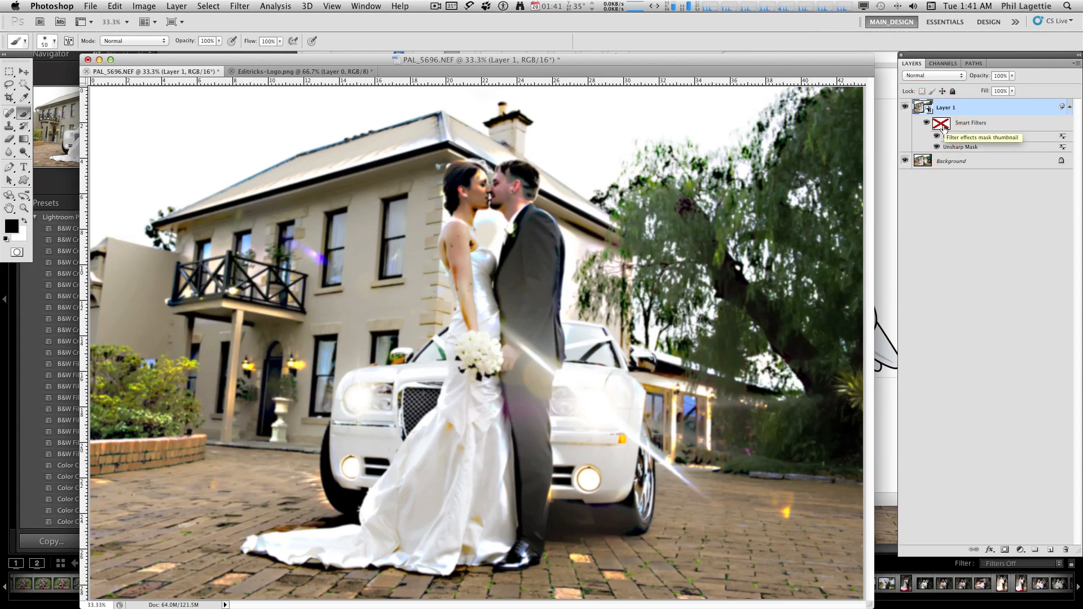
shift+click(941, 125)
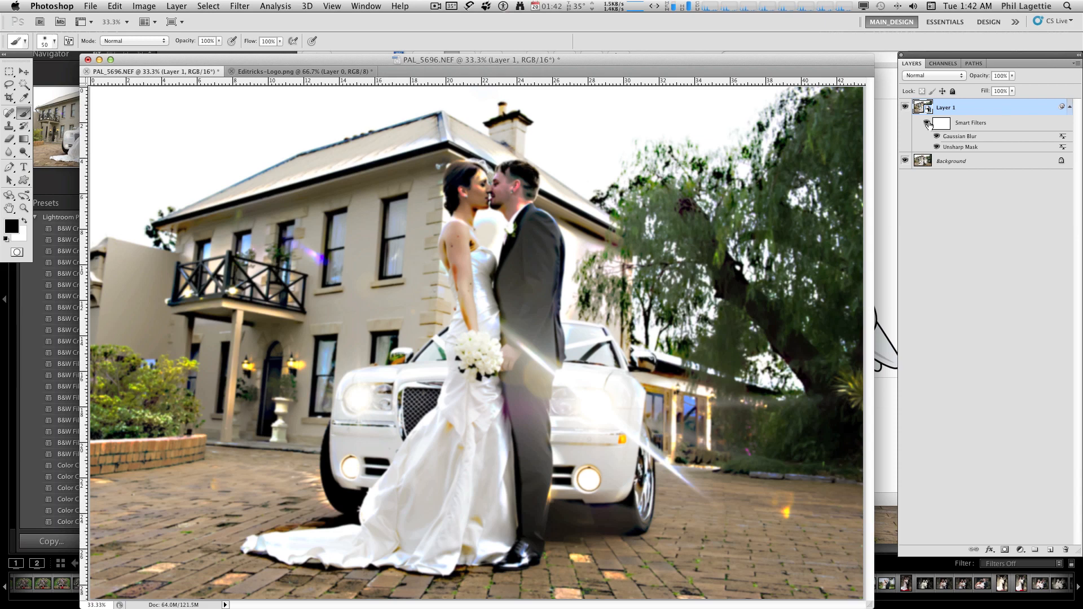
shift+click(940, 124)
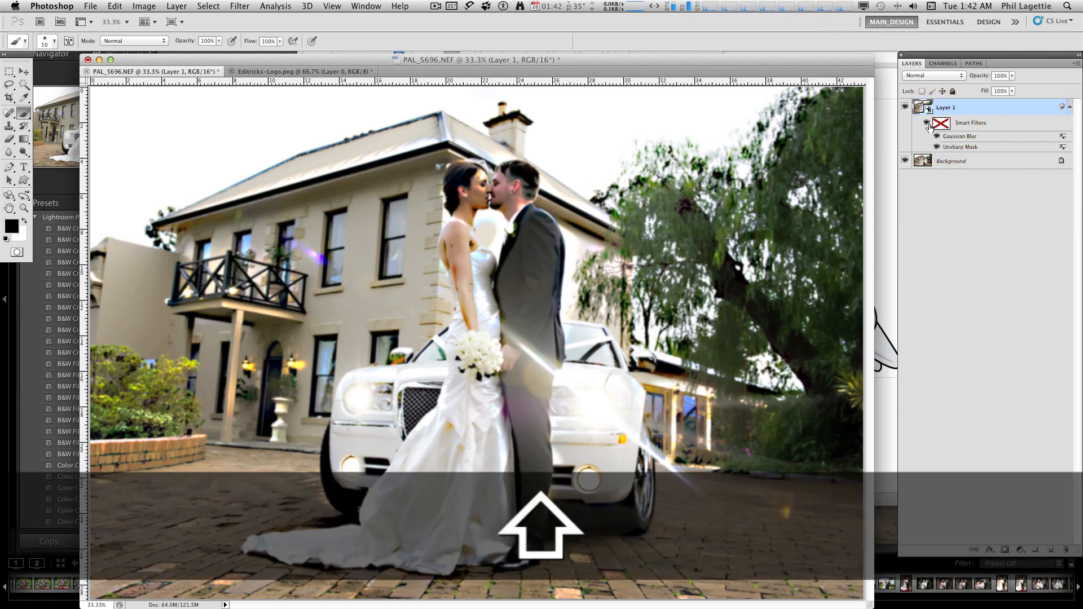
Open Layer 1's smart object contents to view the unfiltered photo, and close that document without editing it
click(928, 108)
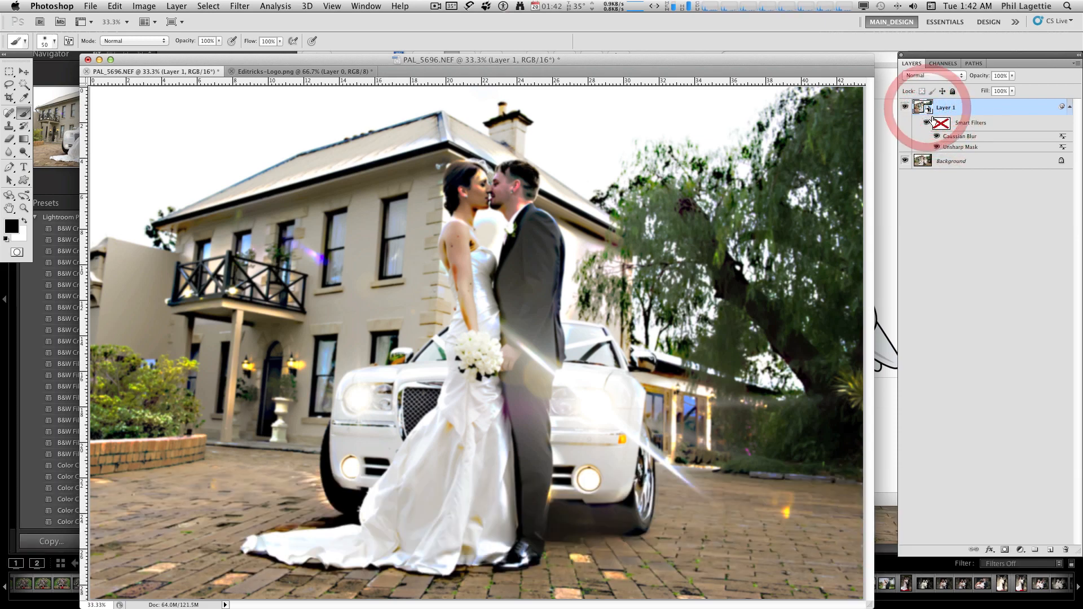
double_click(942, 122)
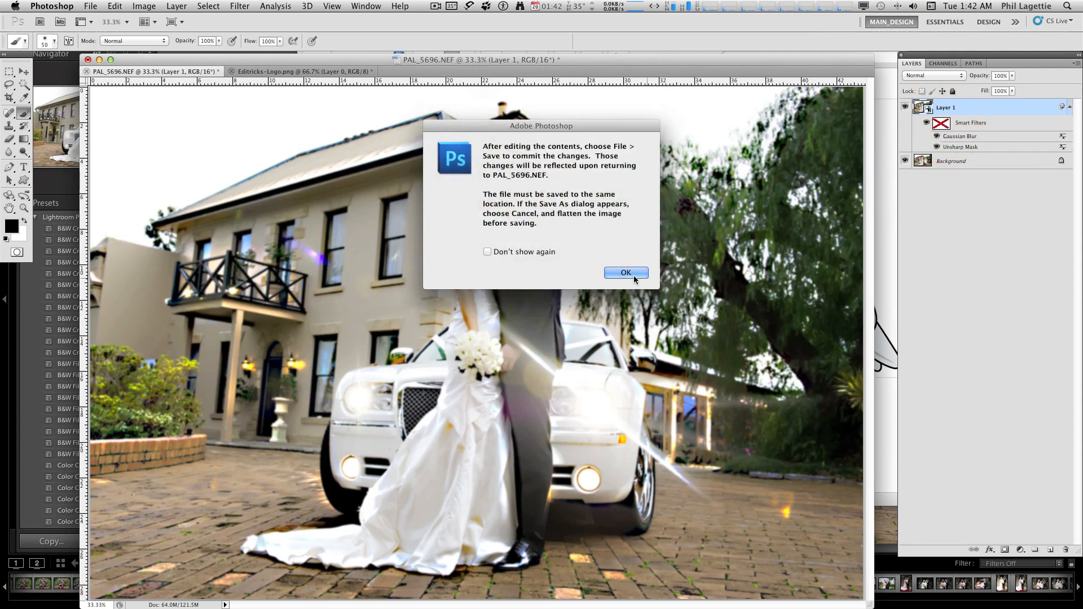
click(632, 277)
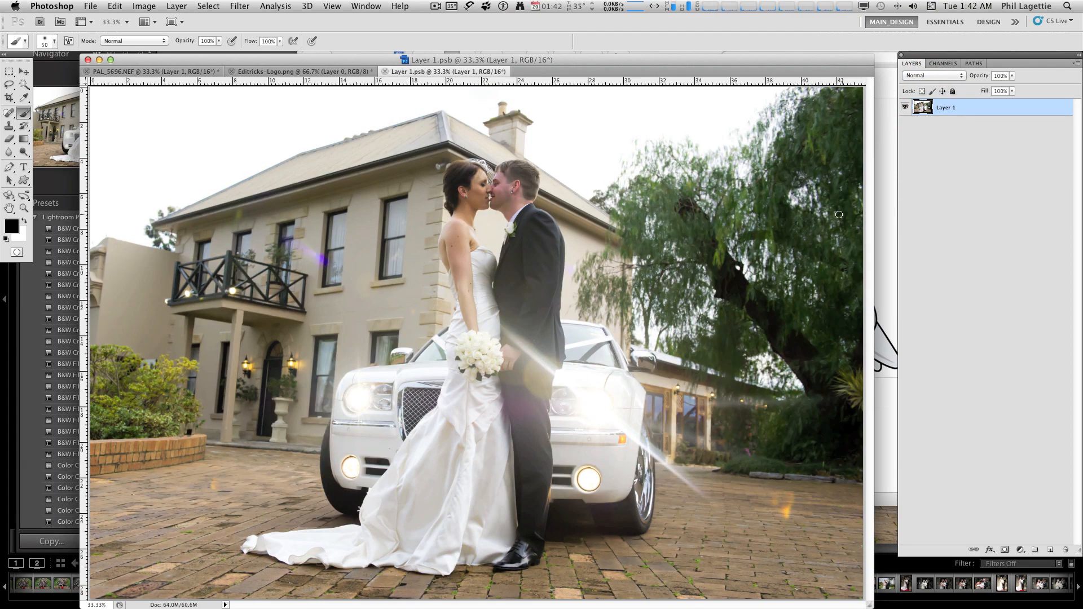
key(super+w)
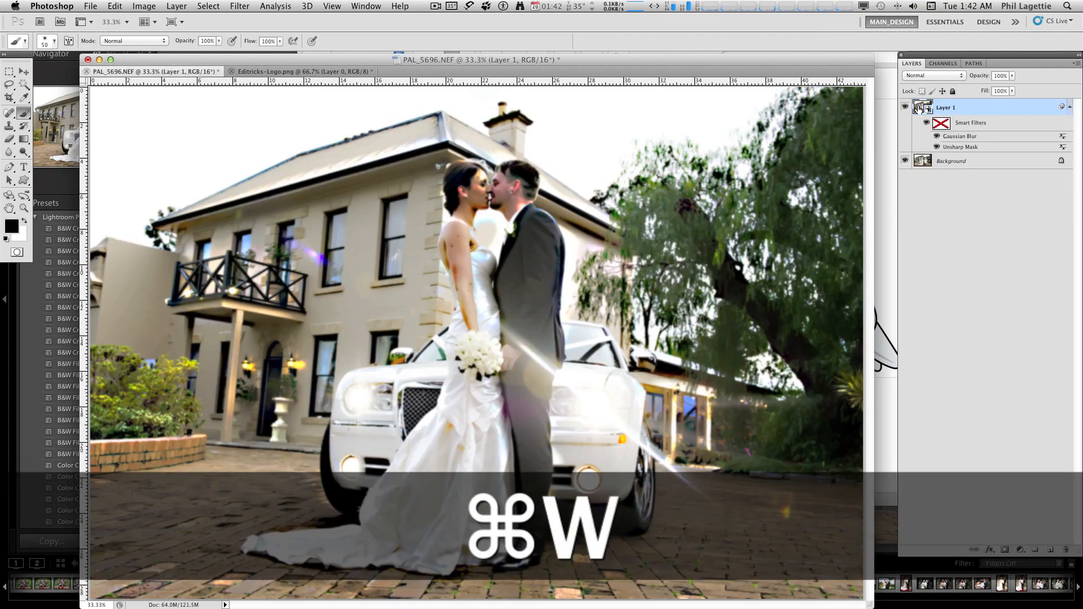
Hide the smart filters, delete the smart-filtered Layer 1, and duplicate the Background layer
click(928, 123)
click(939, 123)
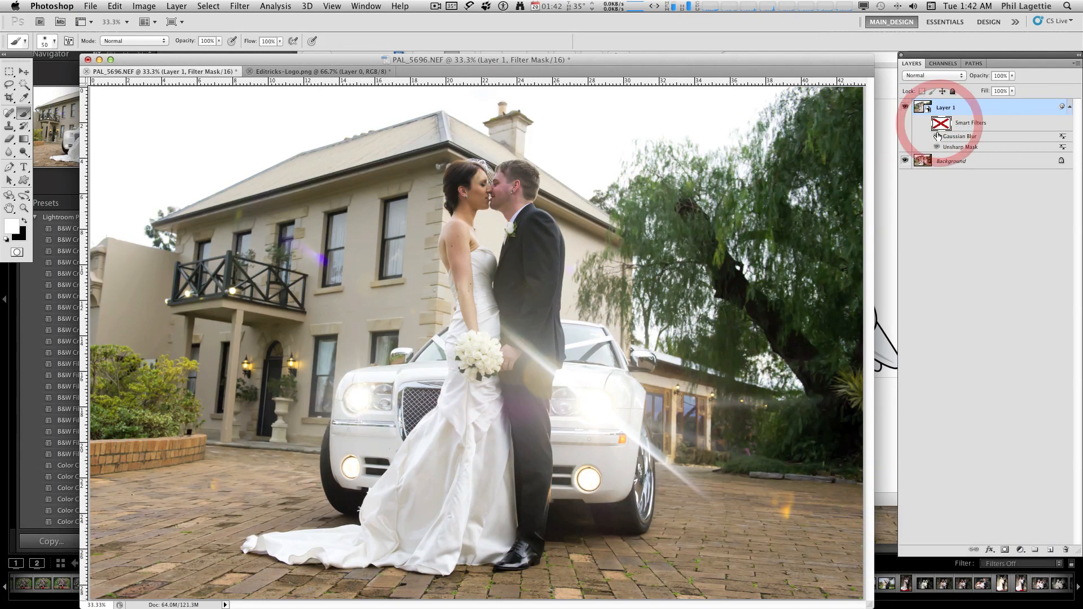
key(BackSpace)
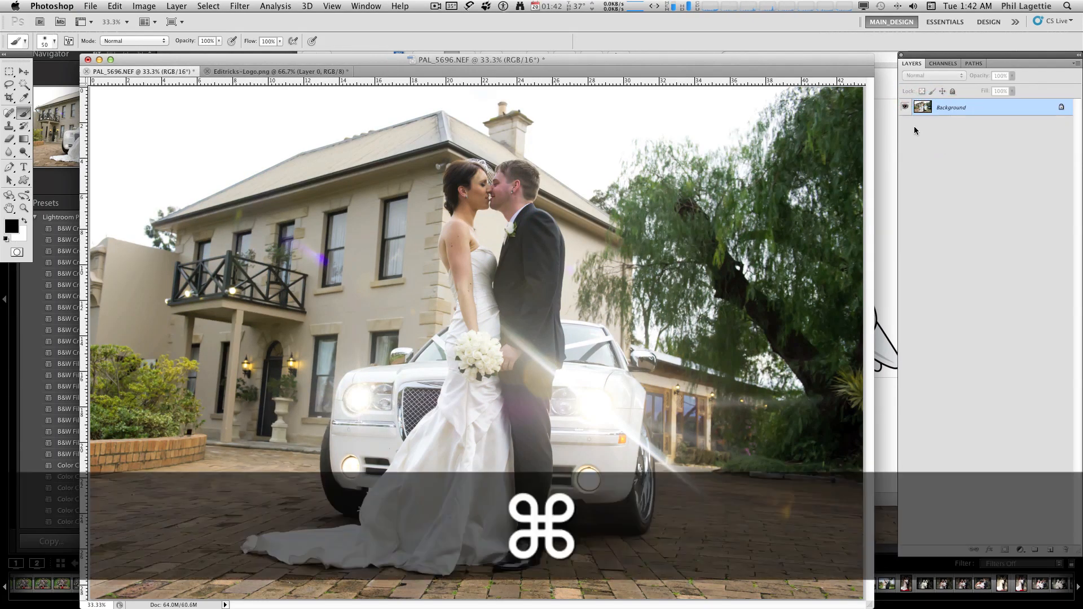
key(super+j)
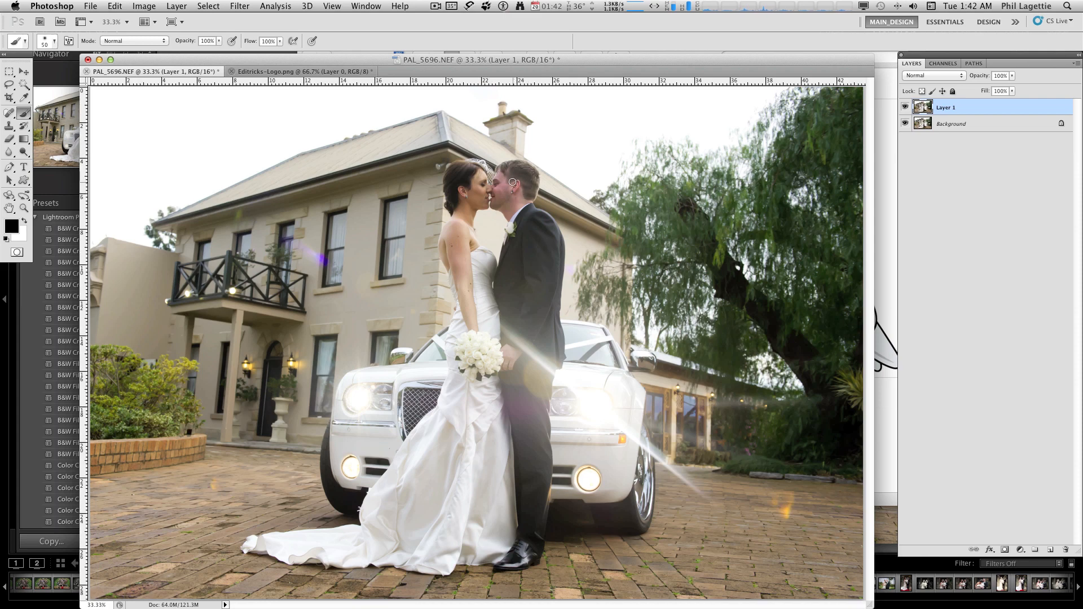
Switch to Finder, close the logo preview, and browse to the AllContent folder inside PALMEDIA
key(super+Tab)
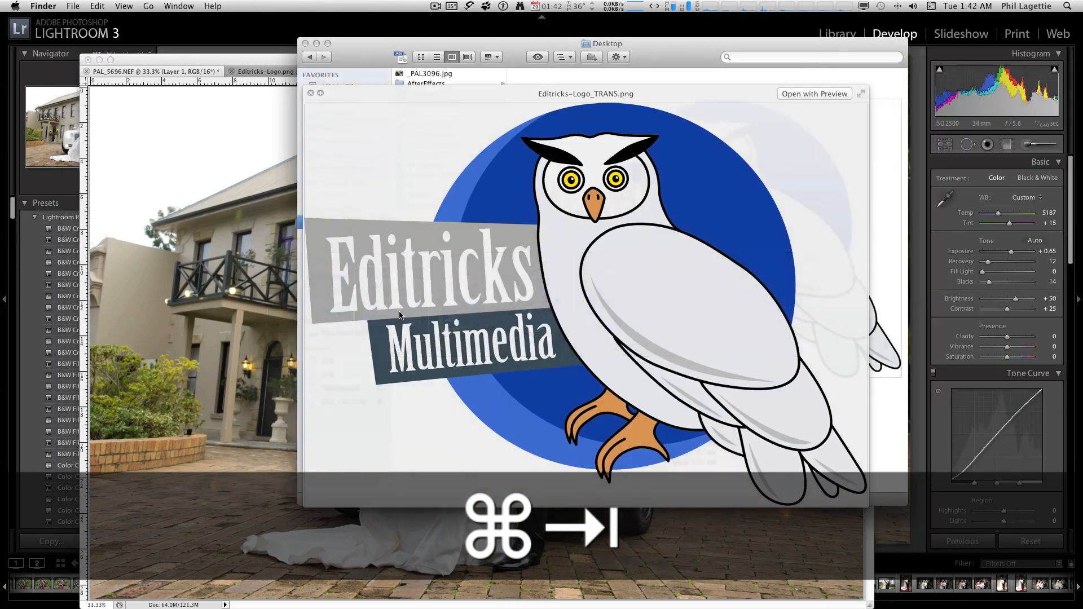
key(space)
click(696, 56)
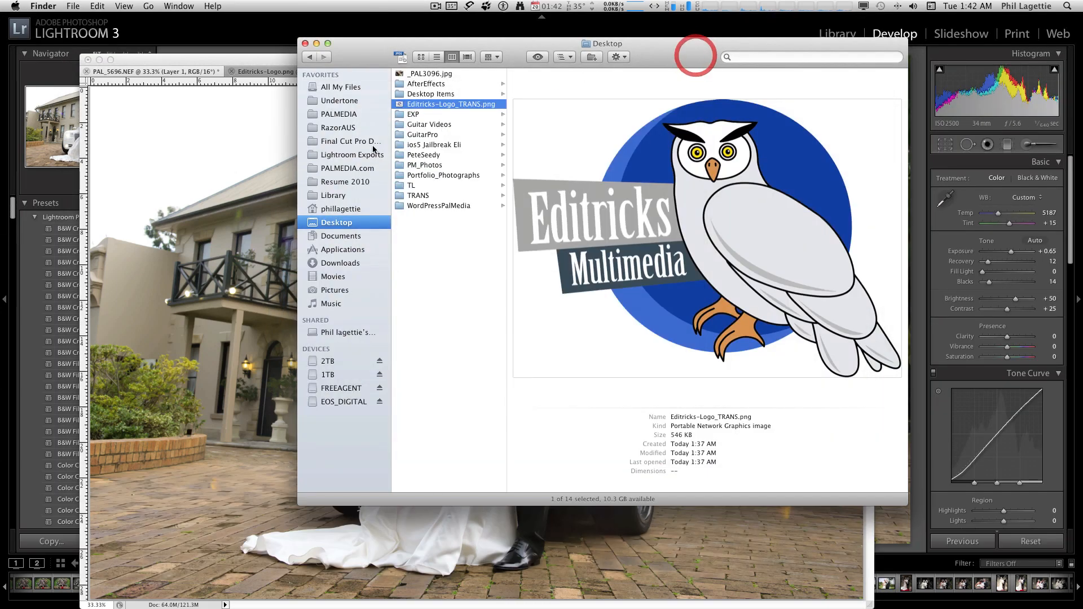
click(365, 114)
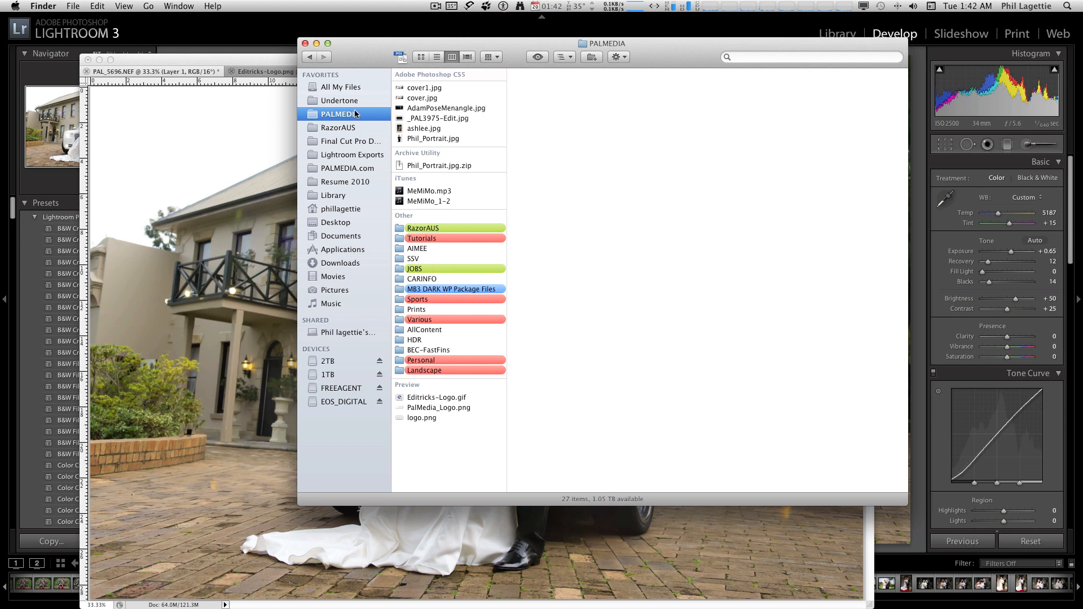
click(422, 269)
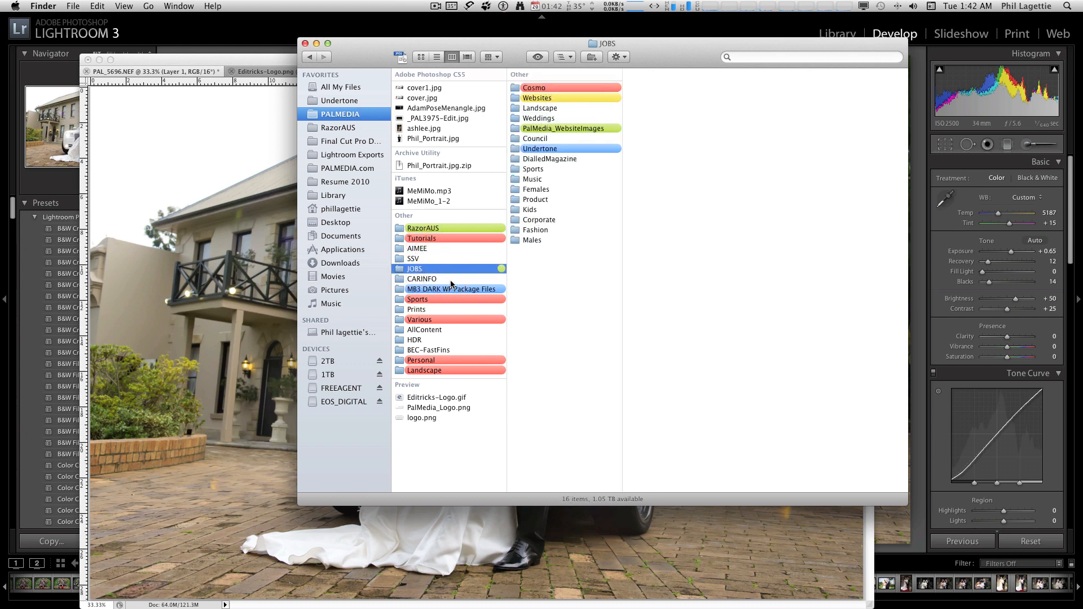
click(443, 329)
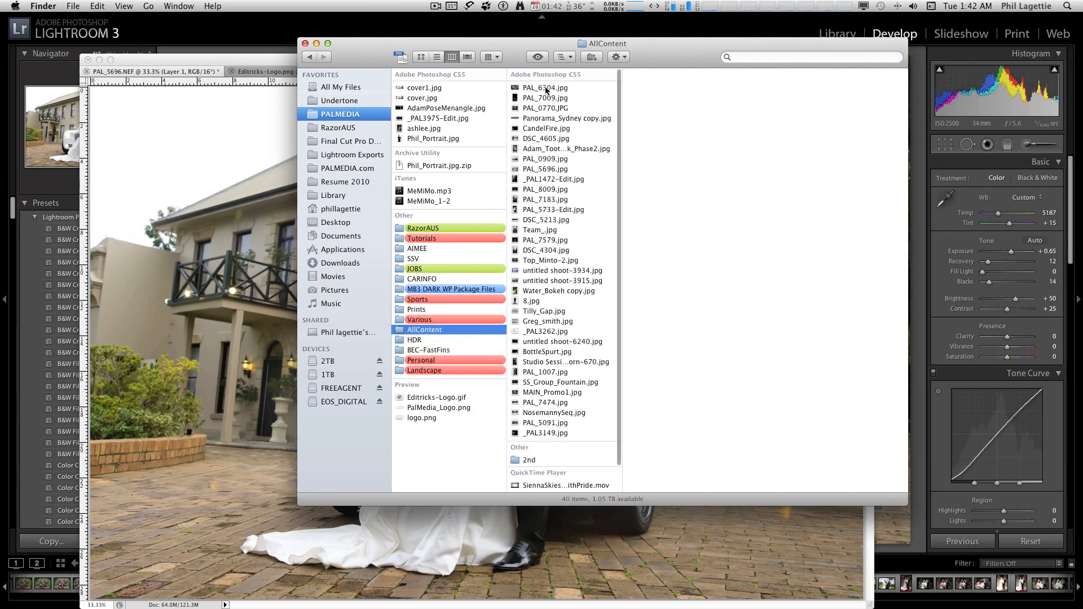
Select the images from PAL_6304.jpg through _PAL3149.jpg and open them all in Adobe Photoshop CS5
click(545, 87)
shift+click(546, 433)
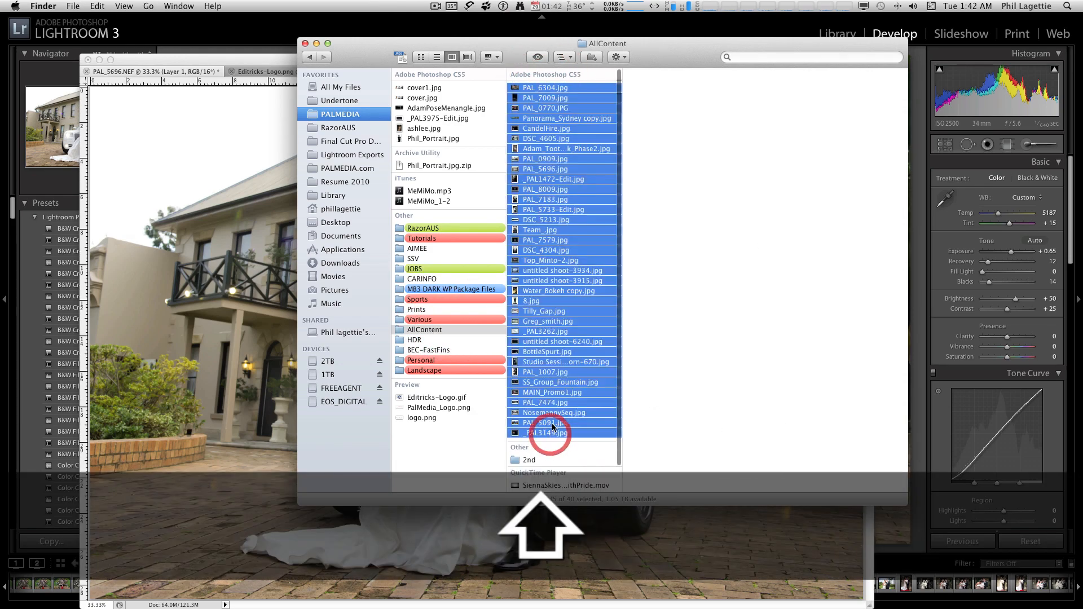
right_click(552, 294)
mouse_move(620, 326)
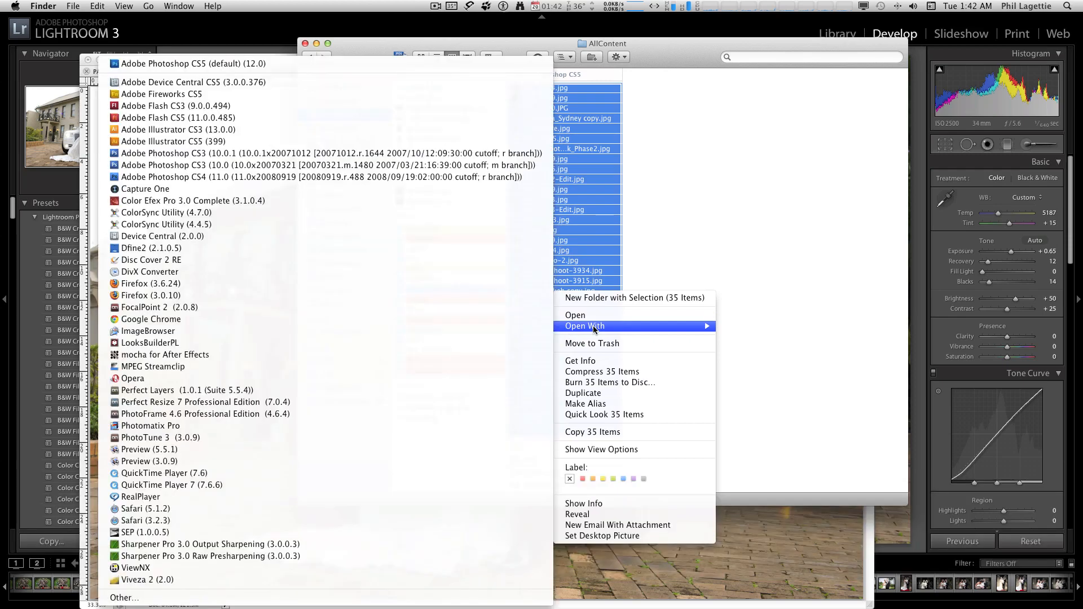
click(244, 63)
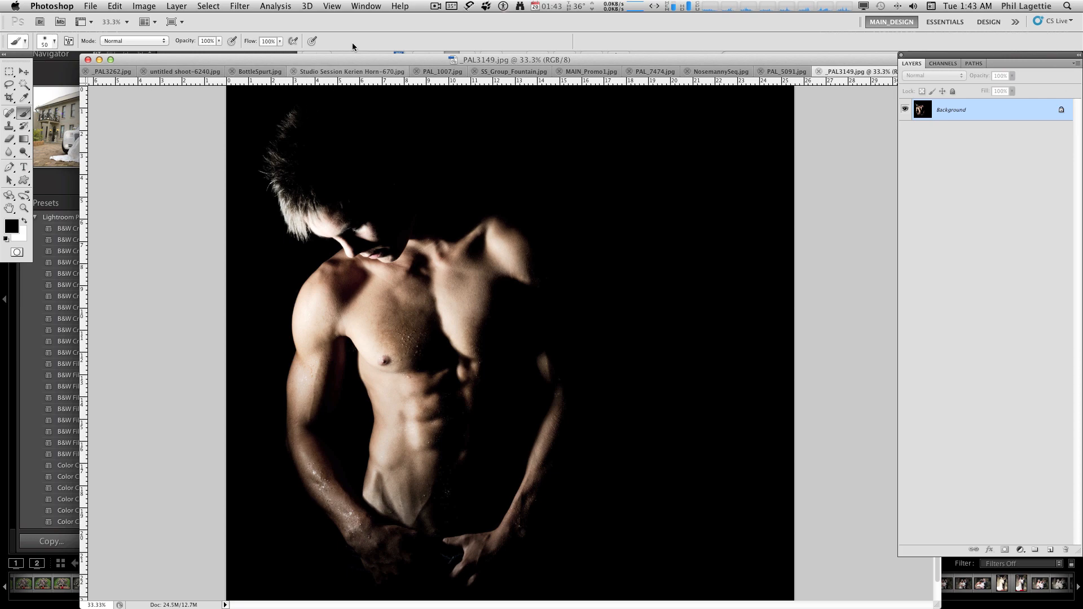
Browse the open documents from PAL_5091.jpg past the wedding photo to the wine glass photo DSC_4605.jpg
click(787, 72)
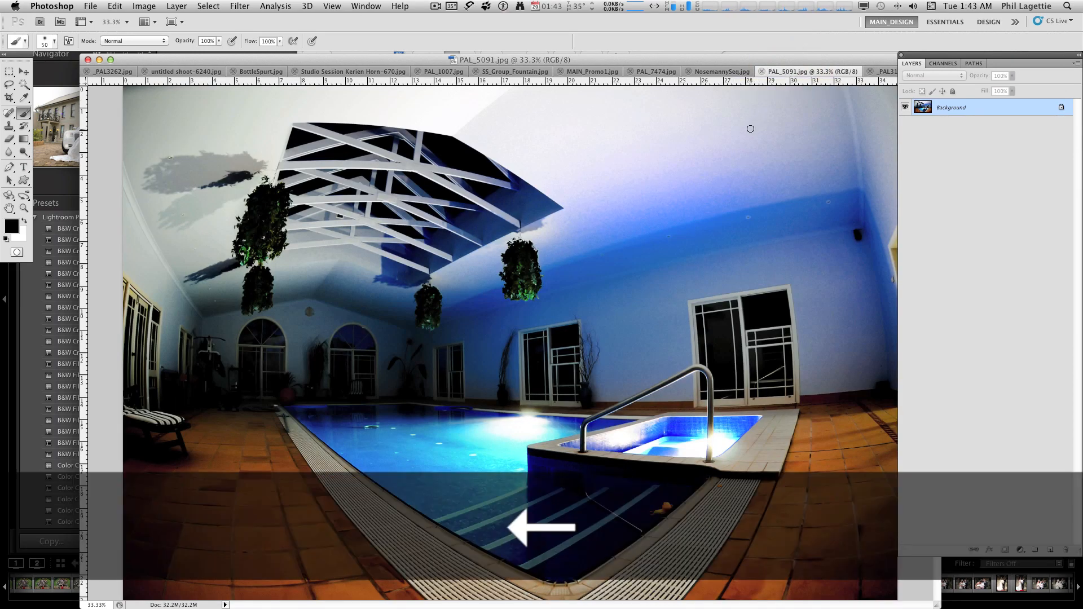
key(super)
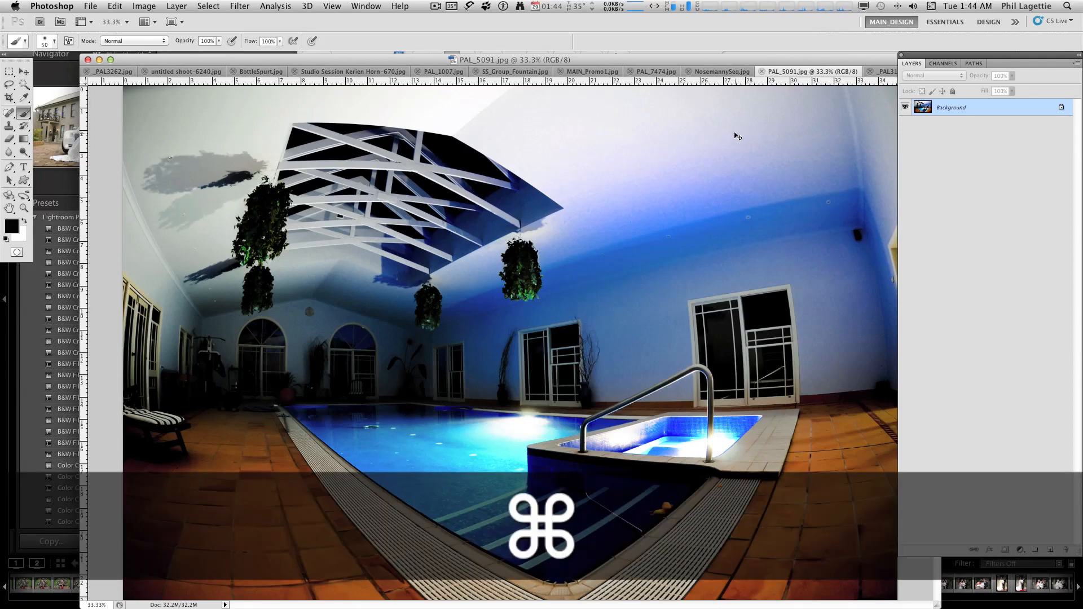
key(super+grave)
key(super+grave)
key(super+grave)
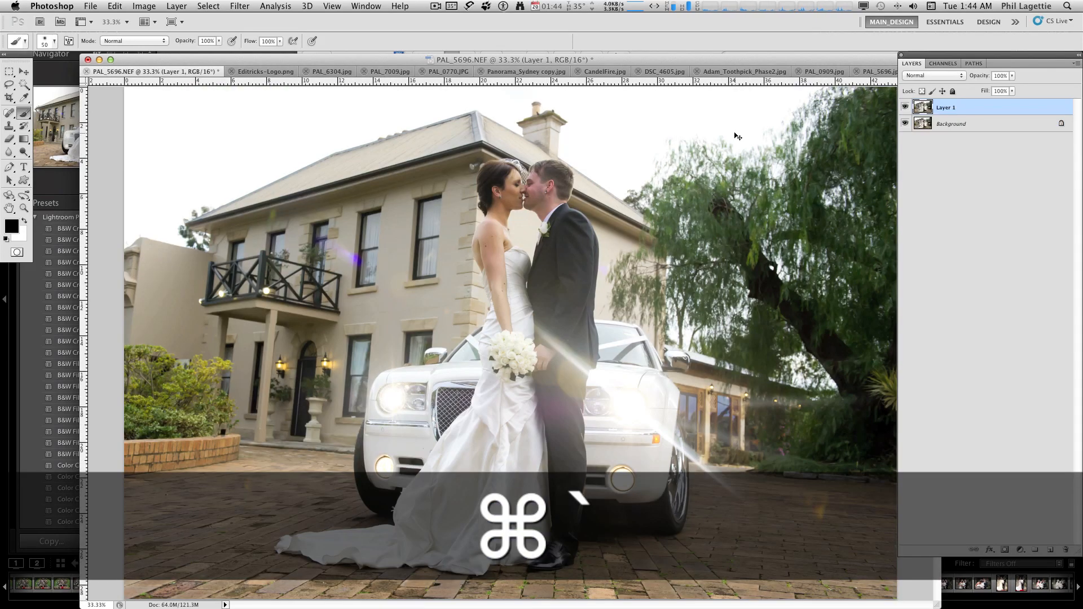
key(super+grave)
key(super+grave)
key(super+grave)
key(super+grave)
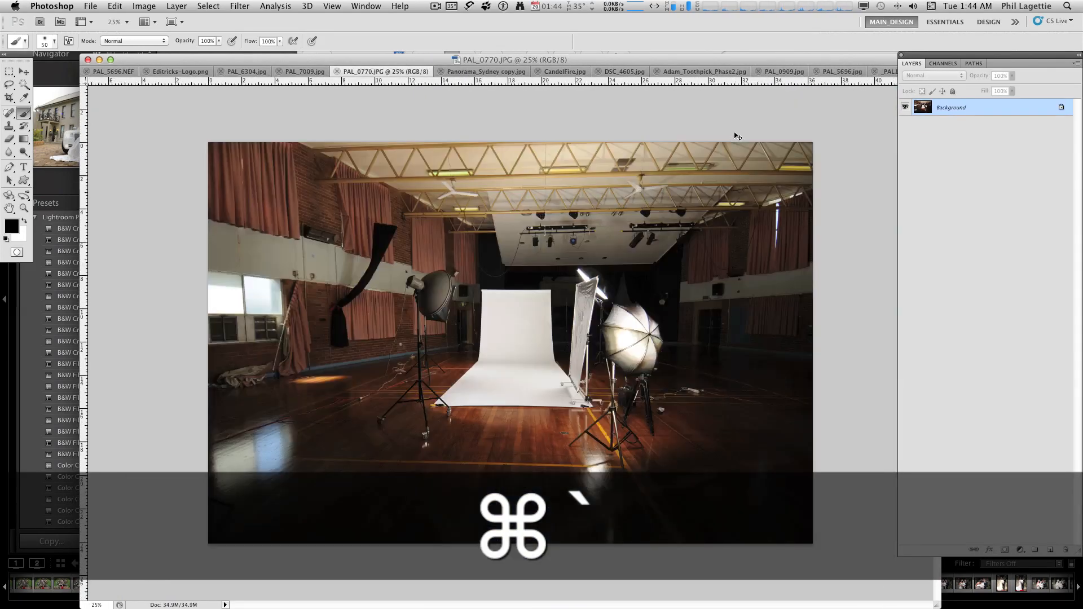
key(super+grave)
key(super+grave)
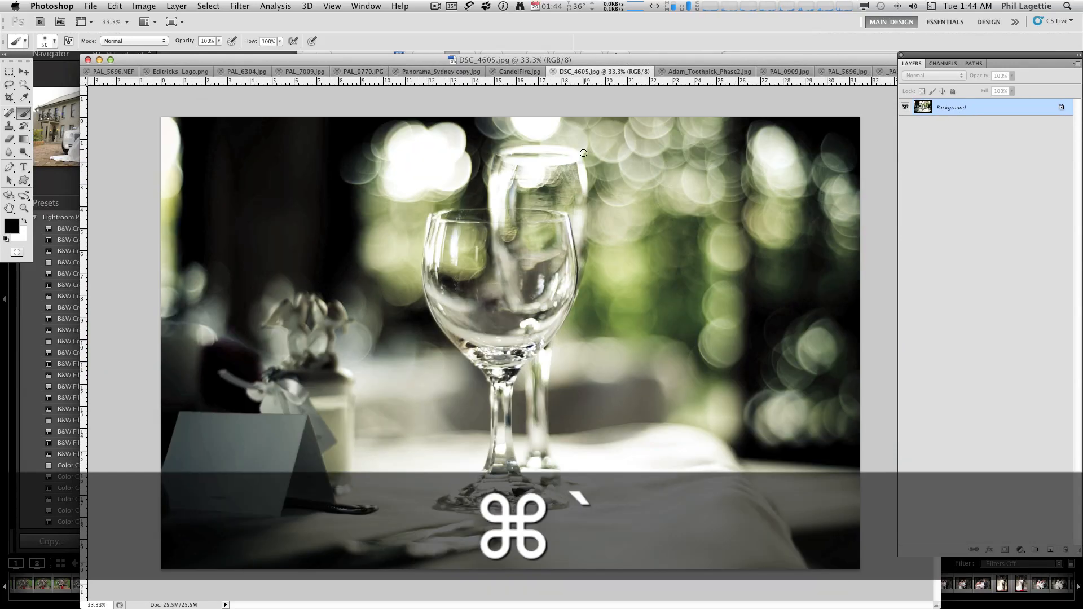
Float all open documents in separate windows and nudge the _PAL3149.jpg window down slightly
click(366, 6)
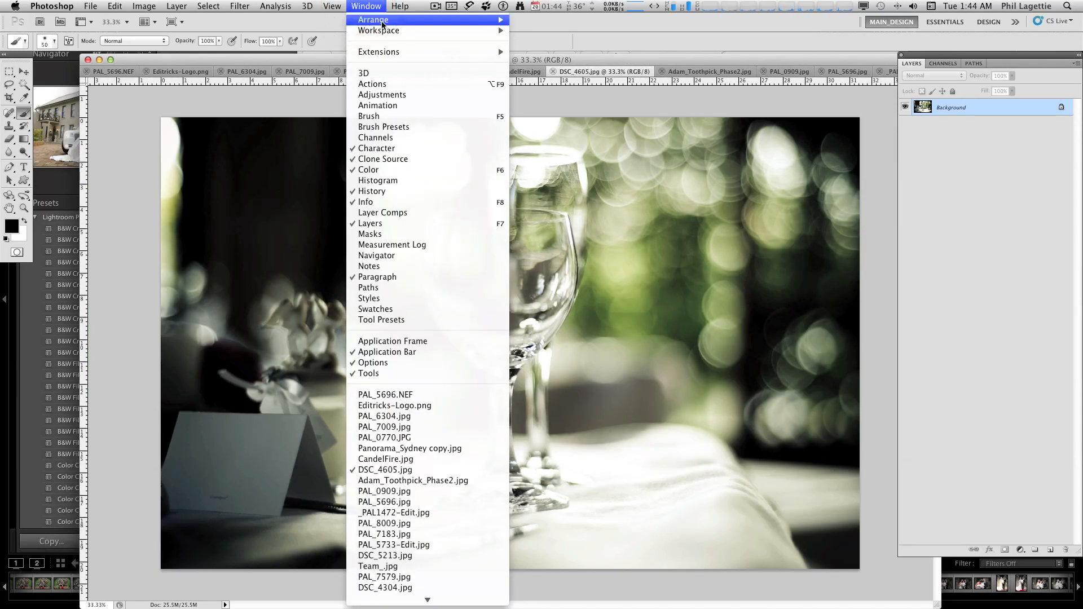
mouse_move(383, 30)
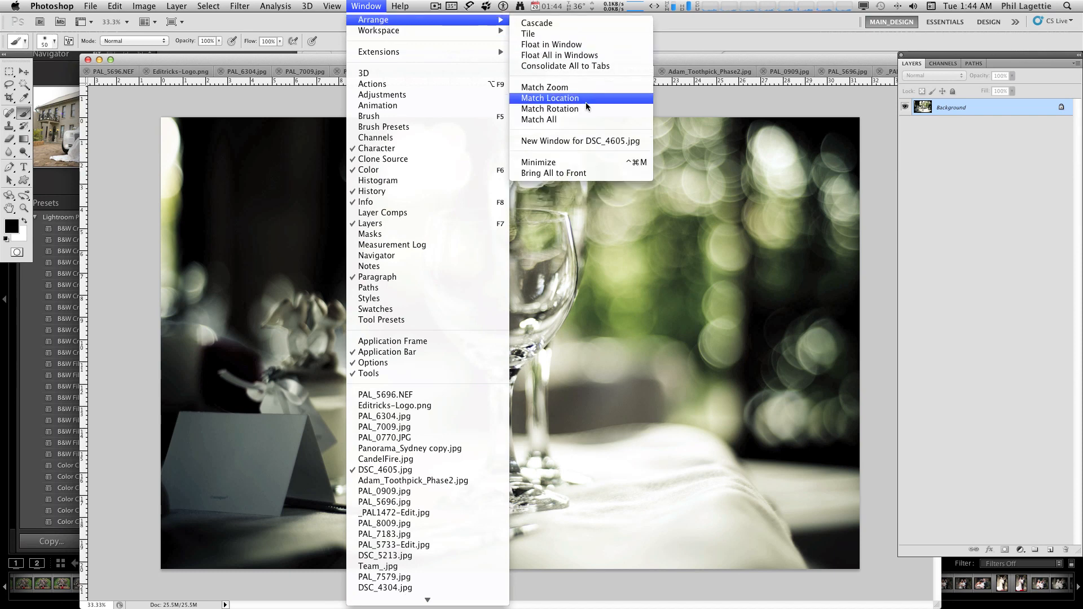
click(558, 54)
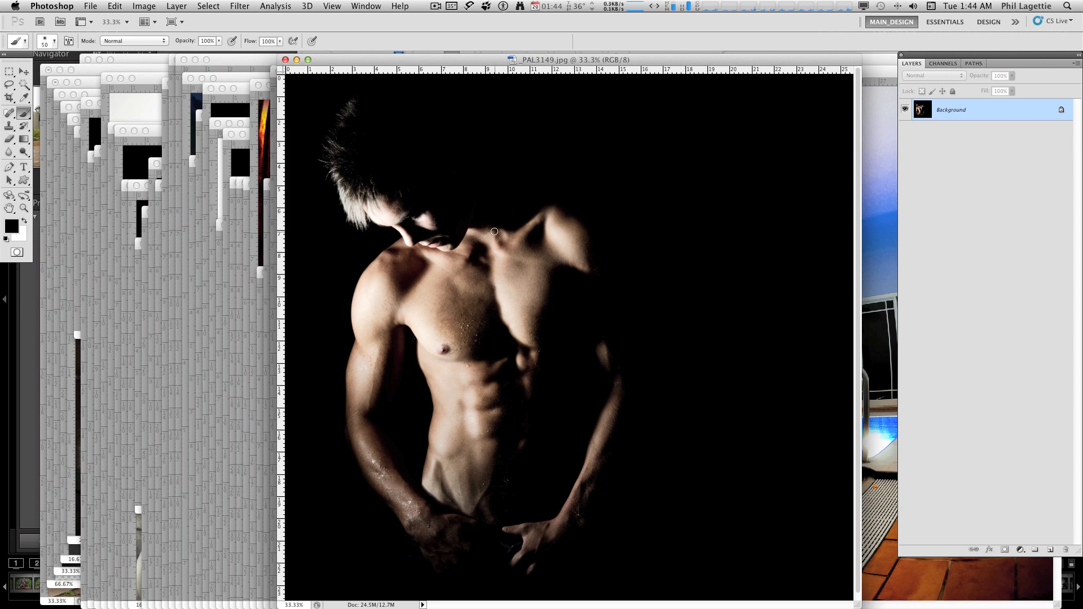
mouse_move(385, 60)
mouse_down()
mouse_move(677, 110)
mouse_move(417, 85)
mouse_move(383, 69)
mouse_up()
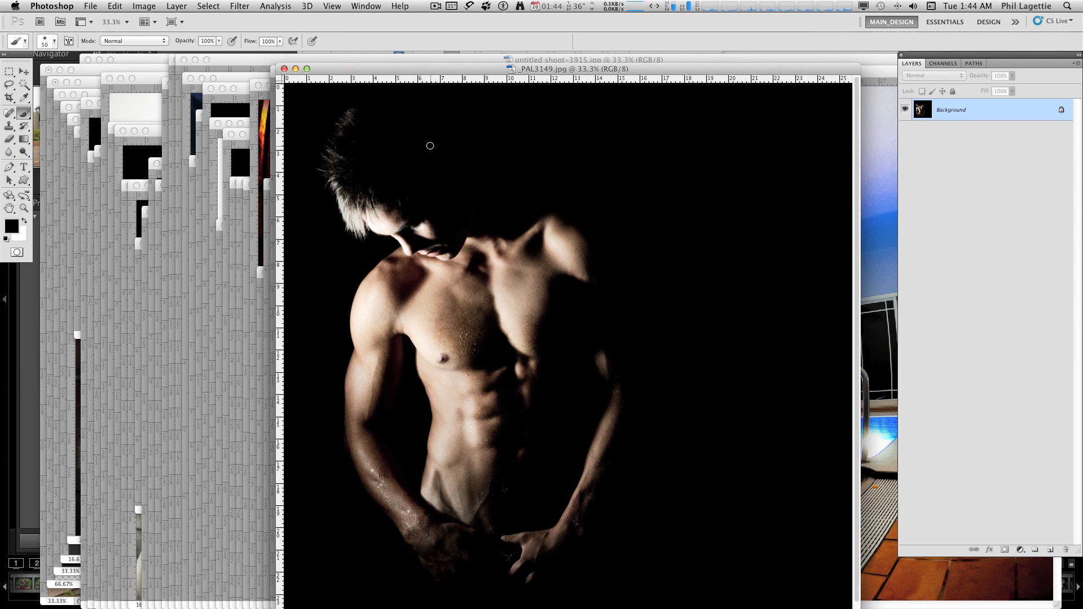
Zoom _PAL3149.jpg out to 12.5% and match the zoom, location and rotation of all open documents to it
key(super)
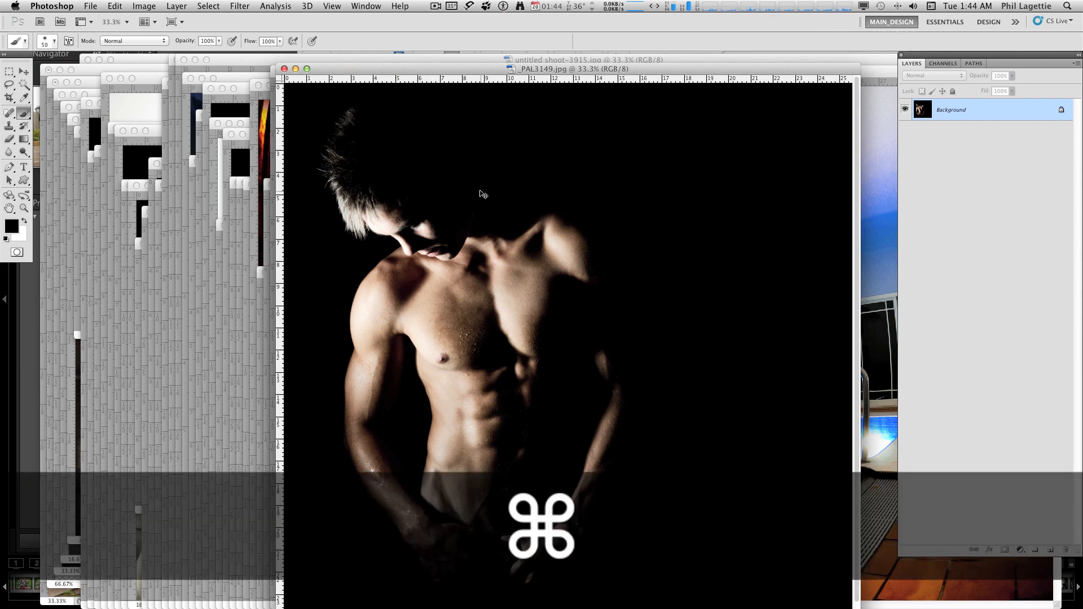
key(super+minus)
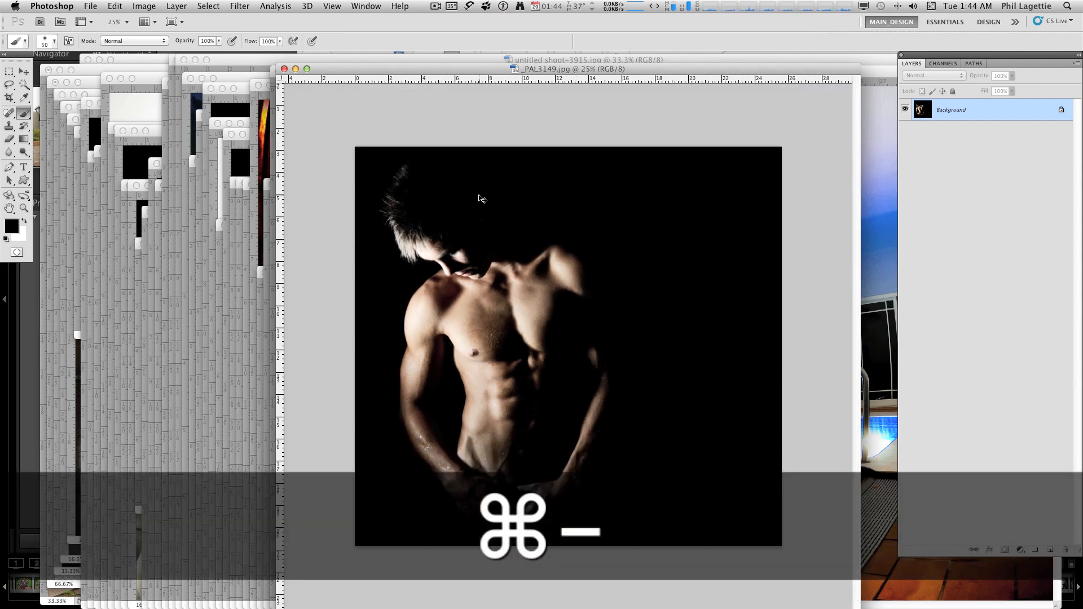
key(super+minus)
key(super+minus)
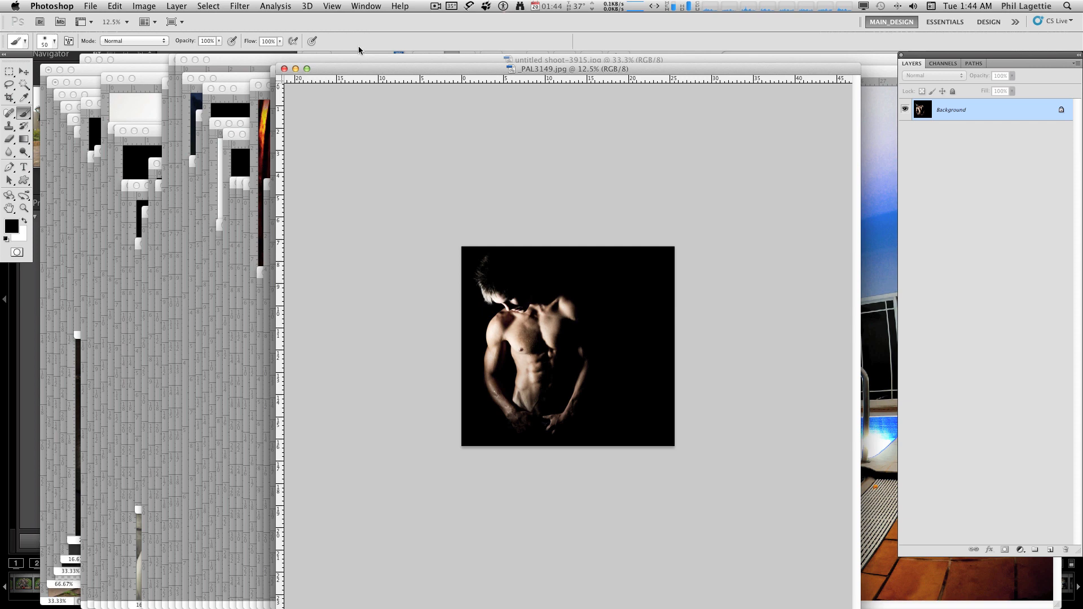
key(super+minus)
key(super+equal)
key(super+equal)
key(super+minus)
key(super+minus)
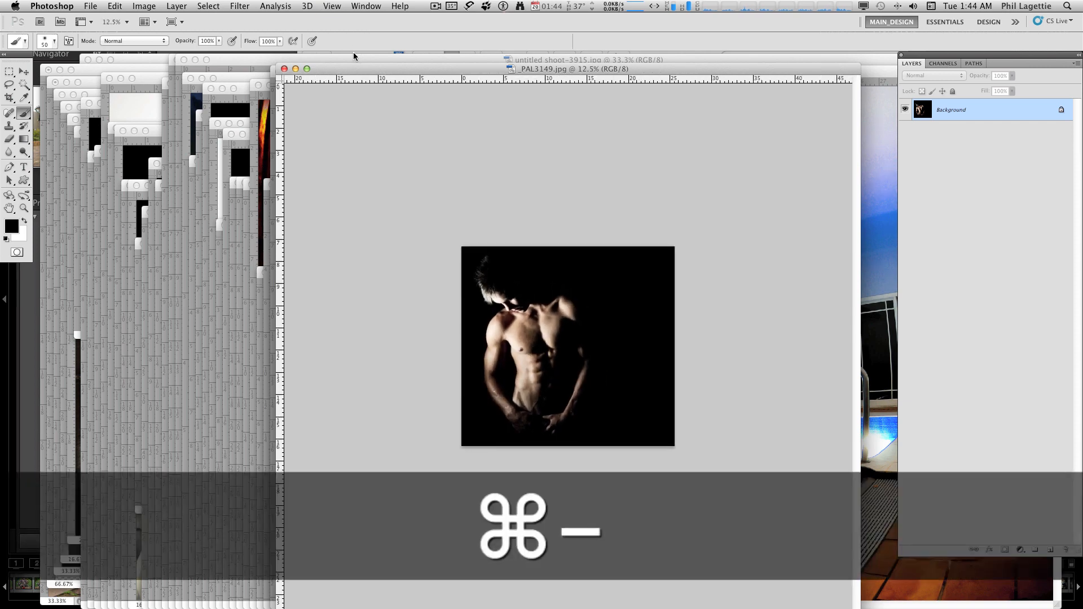
click(366, 5)
mouse_move(388, 25)
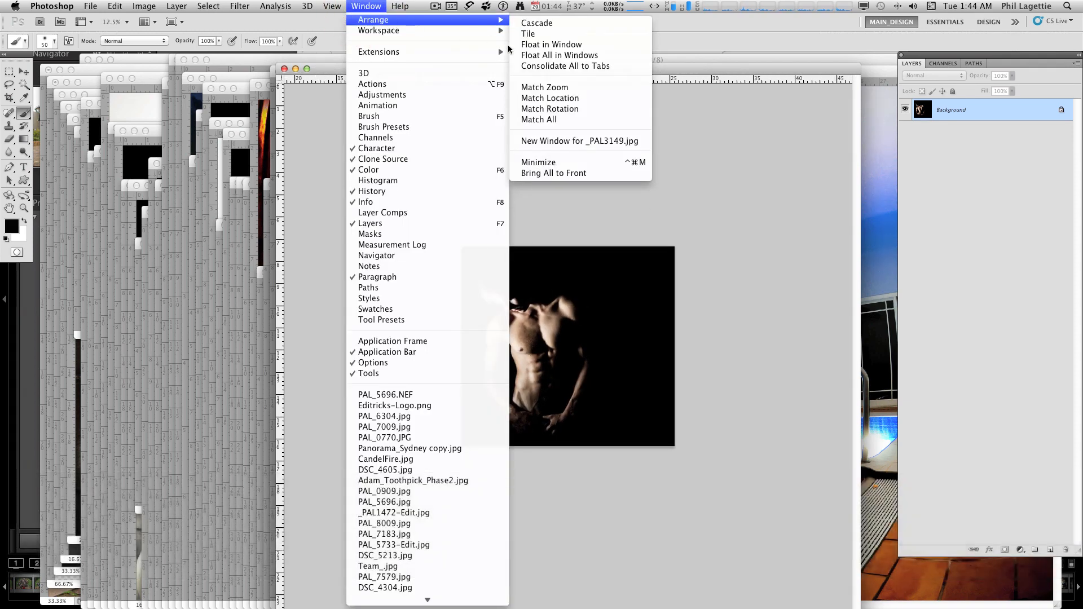
click(568, 119)
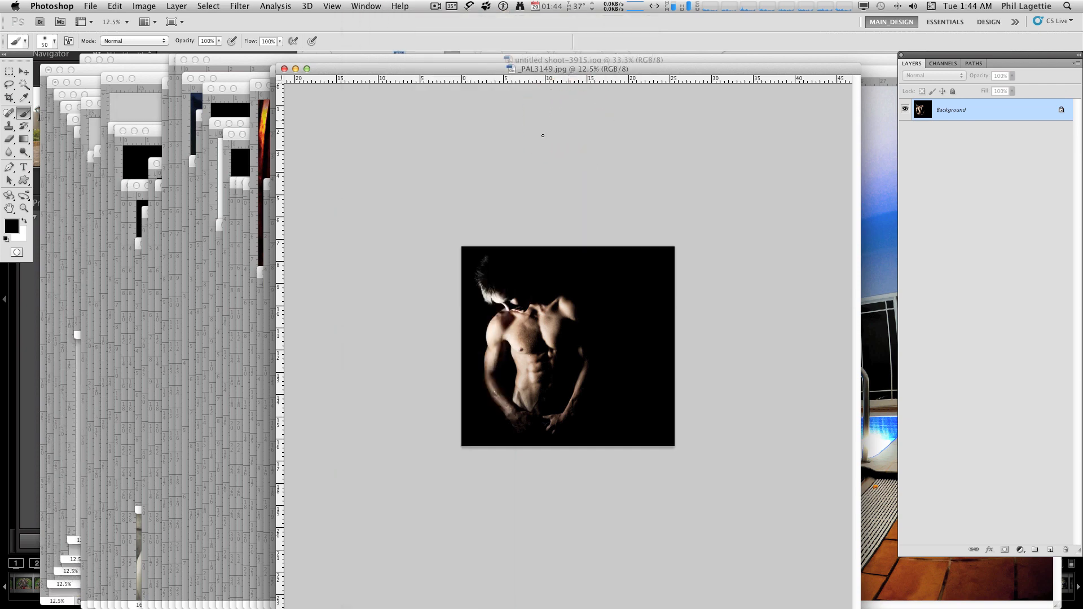
Move the floating _PAL3149.jpg and PAL_5091.jpg windows around to uncover the windows stacked behind them
drag(387, 66, 812, 153)
click(432, 203)
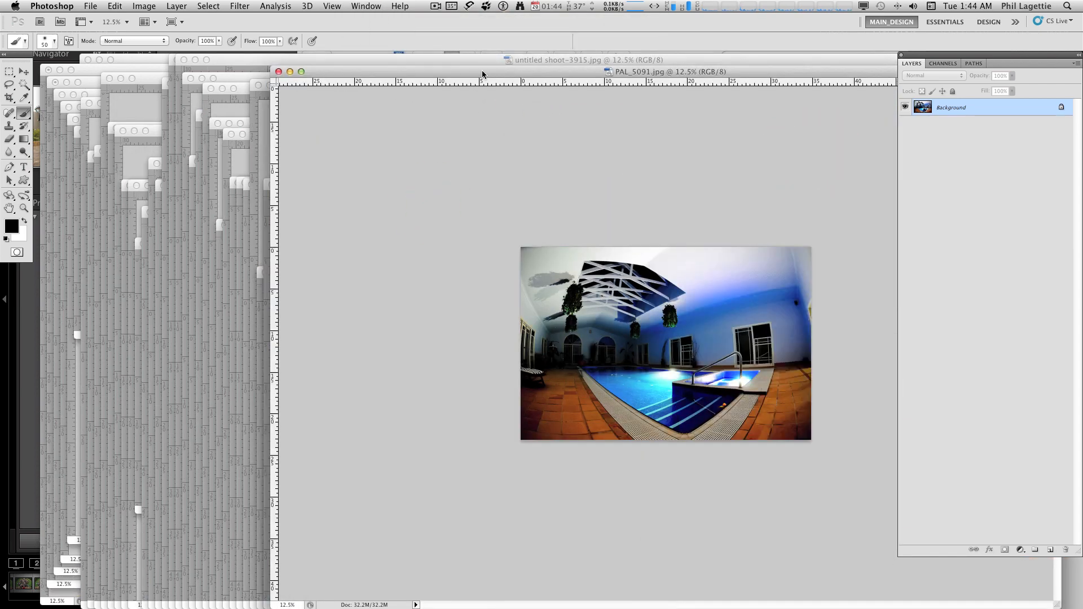
drag(480, 71, 316, 78)
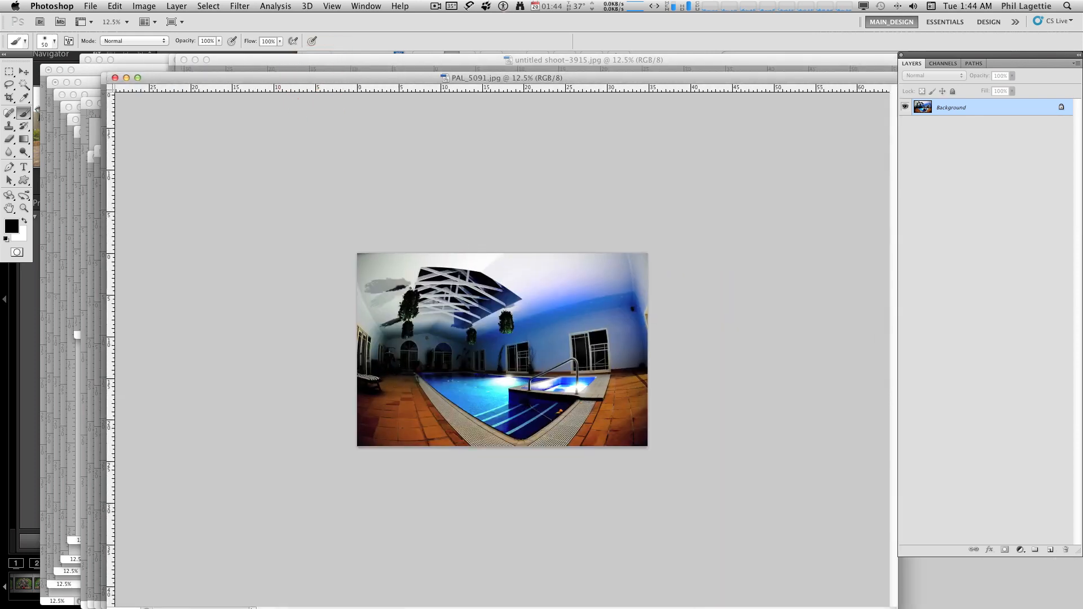
drag(1082, 157, 645, 65)
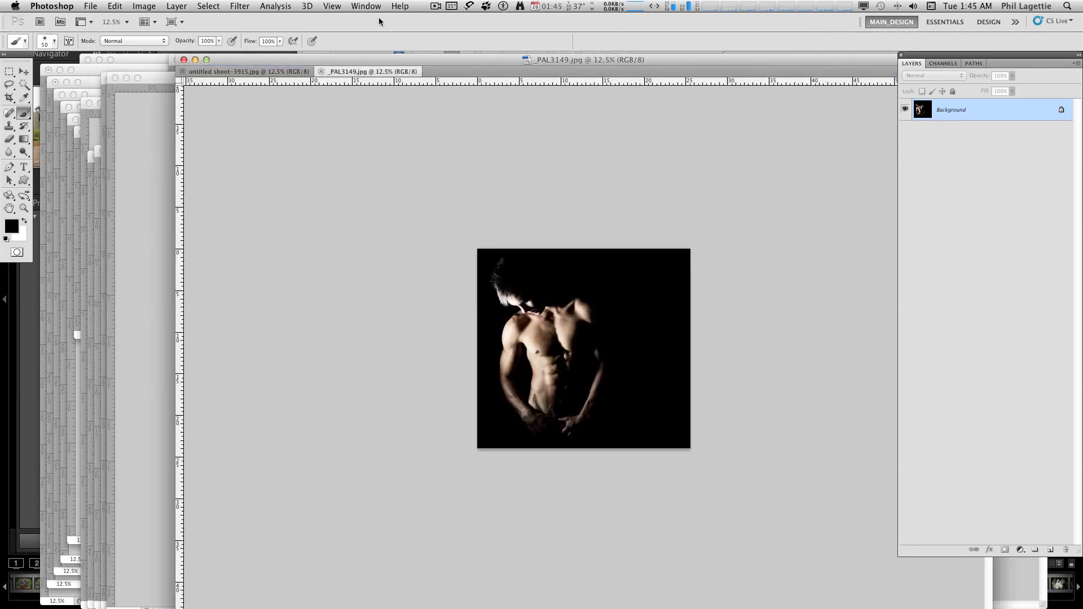
Consolidate all open documents into tabs of one window and move that window toward the tools
click(367, 7)
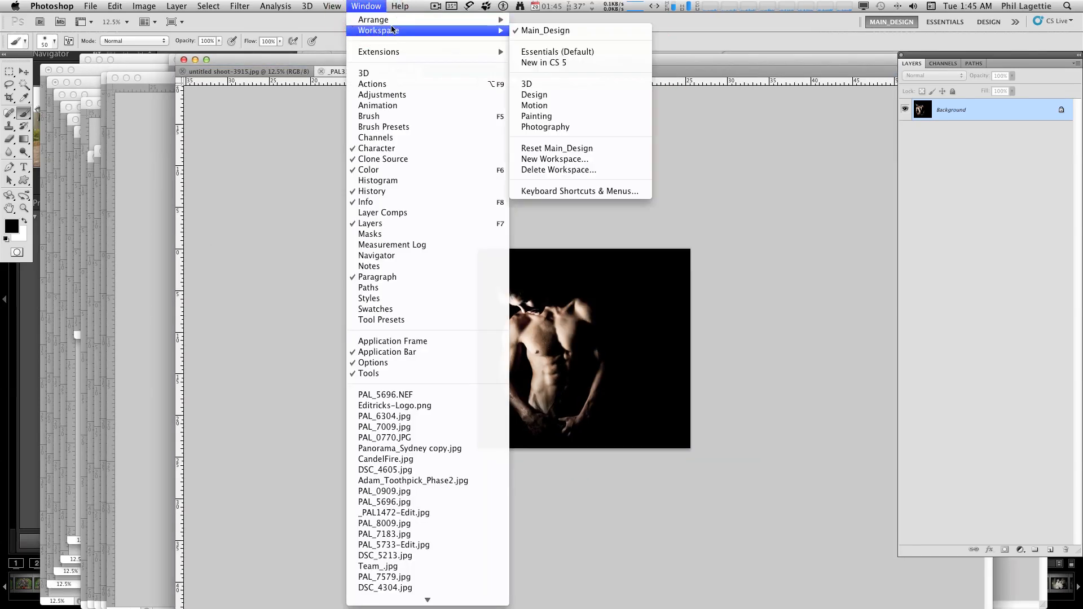
mouse_move(395, 23)
click(562, 66)
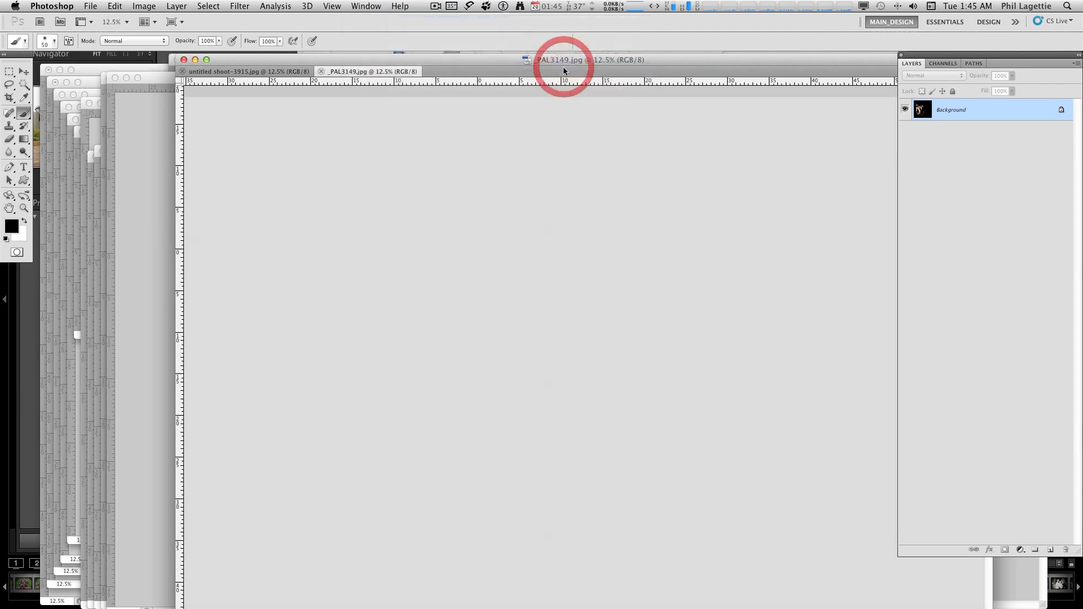
drag(428, 58, 278, 53)
Cycle through the tabbed documents to the sepia wedding photo PAL_5696.jpg
key(super+grave)
key(super+grave)
key(super+grave)
key(super+grave)
key(super+grave)
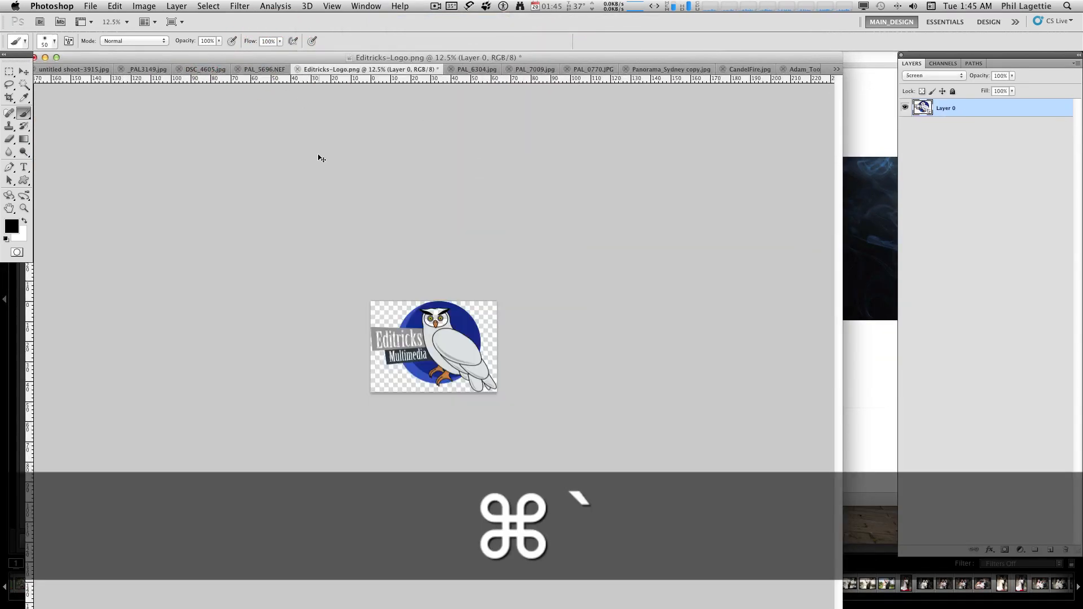
key(super+grave)
key(super+grave)
key(super+grave)
key(super+grave)
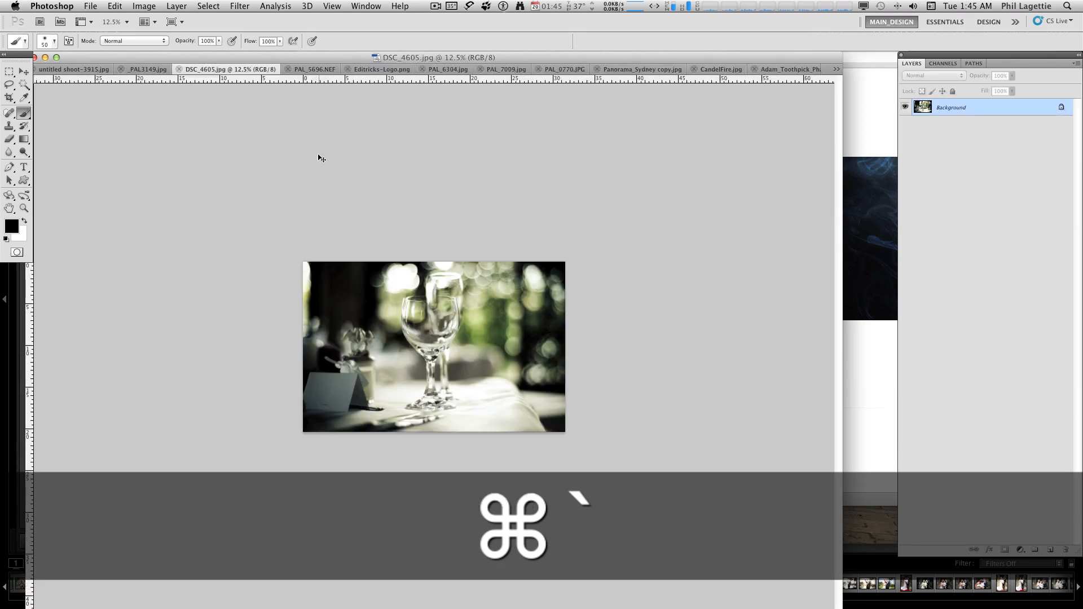
key(super+grave)
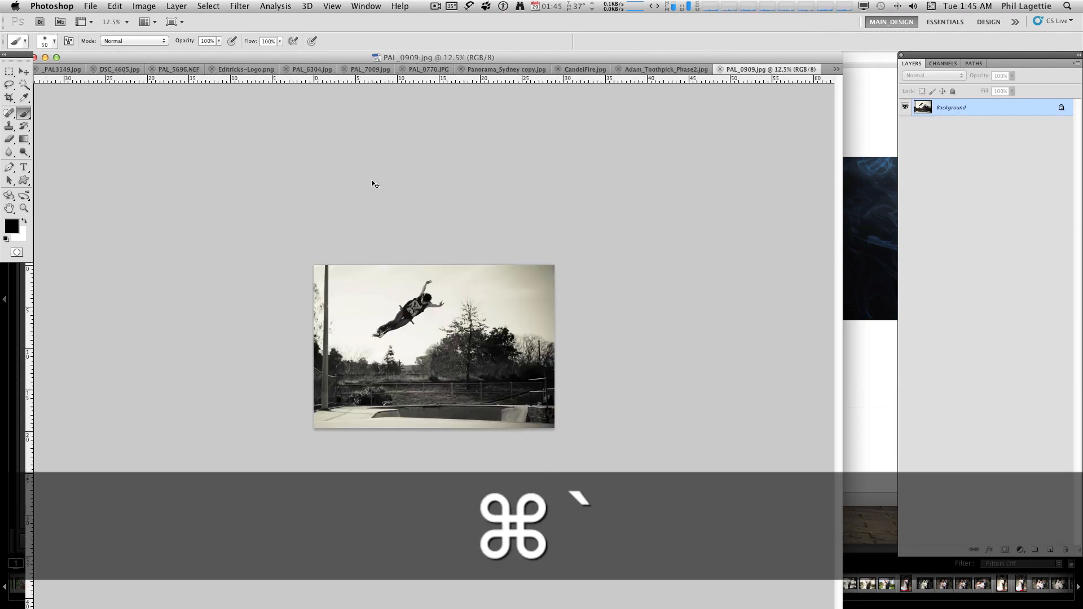
key(super+grave)
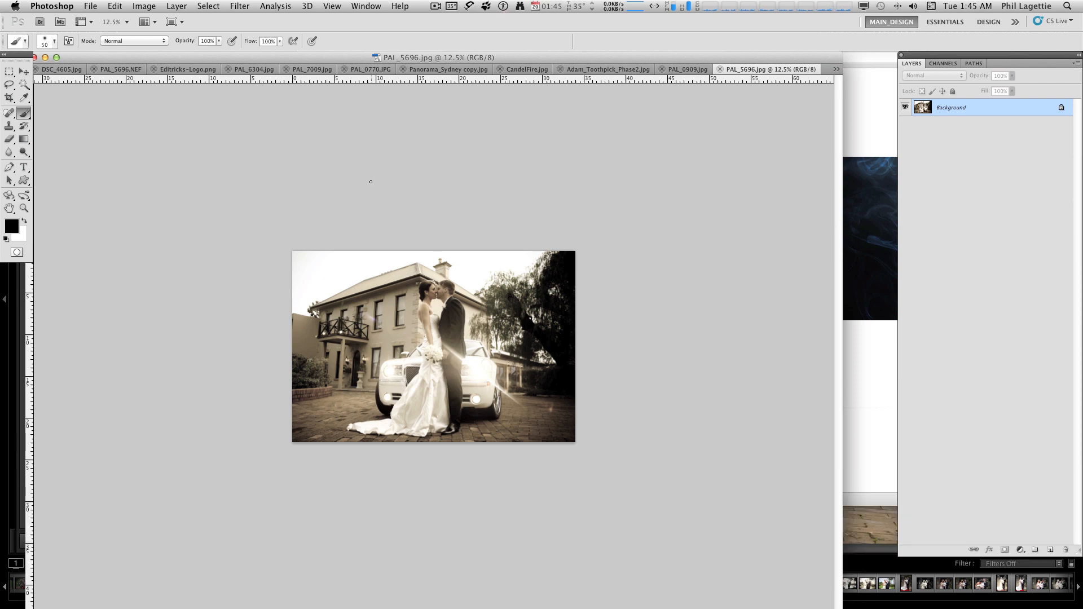
Move the tabbed document window clear of the tools and look through the image adjustment and filter commands
drag(324, 60, 365, 63)
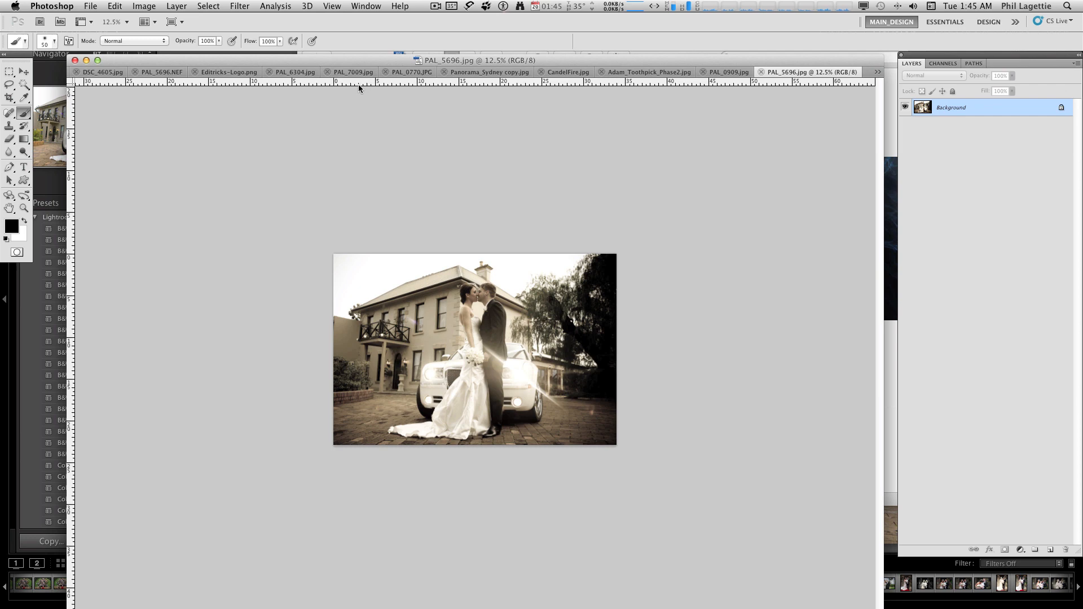
click(148, 7)
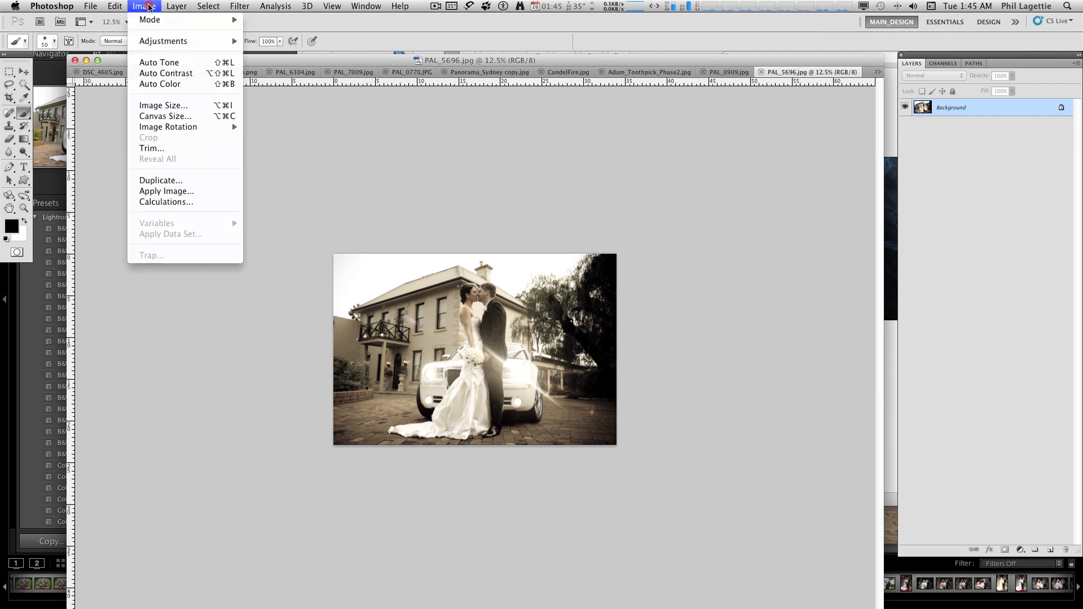
mouse_move(159, 43)
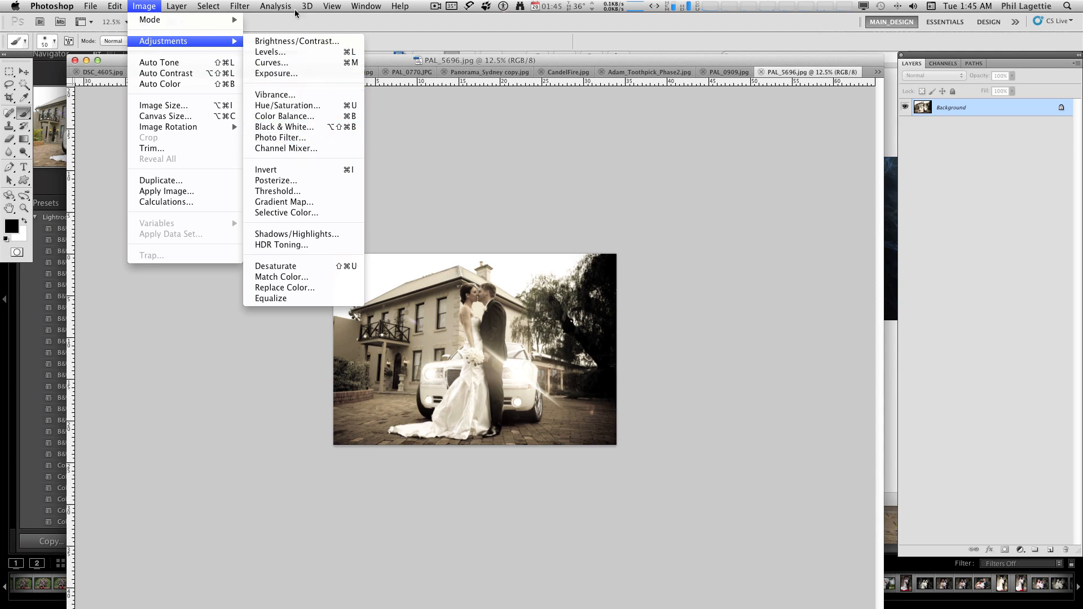
mouse_move(239, 7)
mouse_move(253, 116)
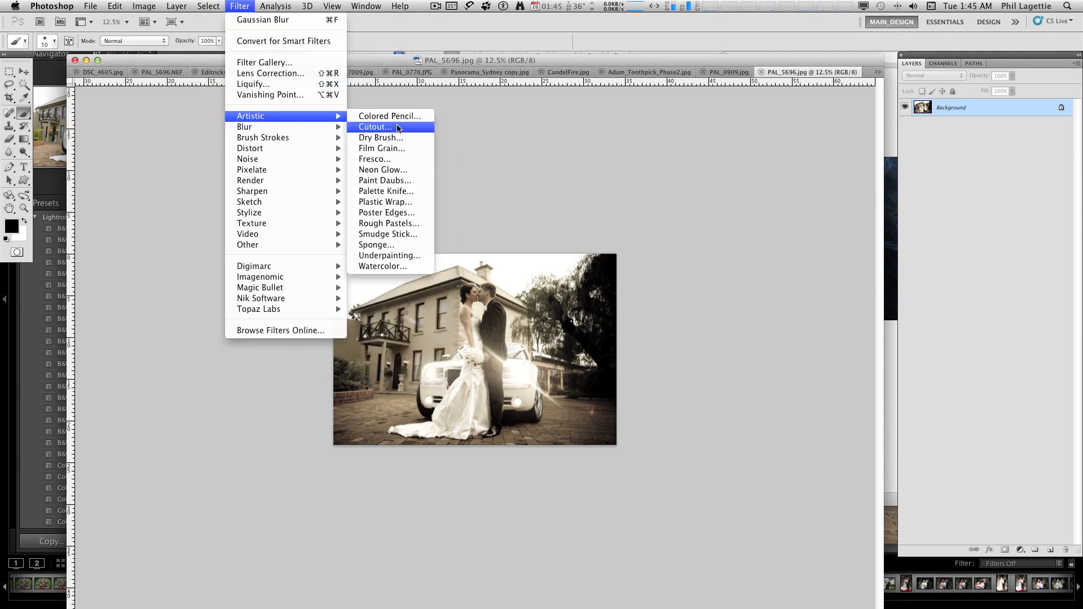
mouse_move(270, 138)
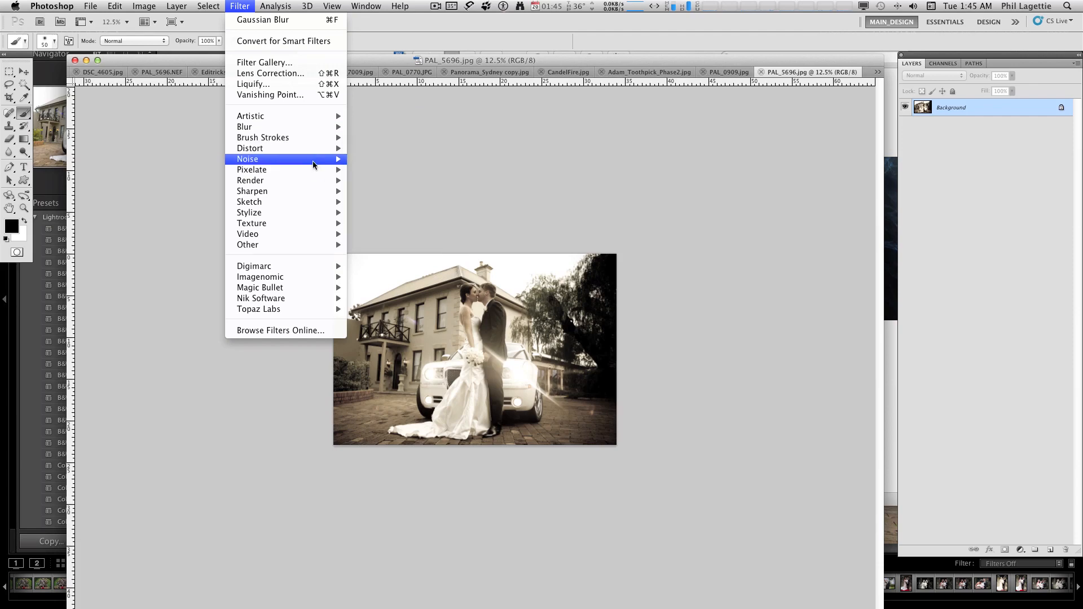
mouse_move(315, 162)
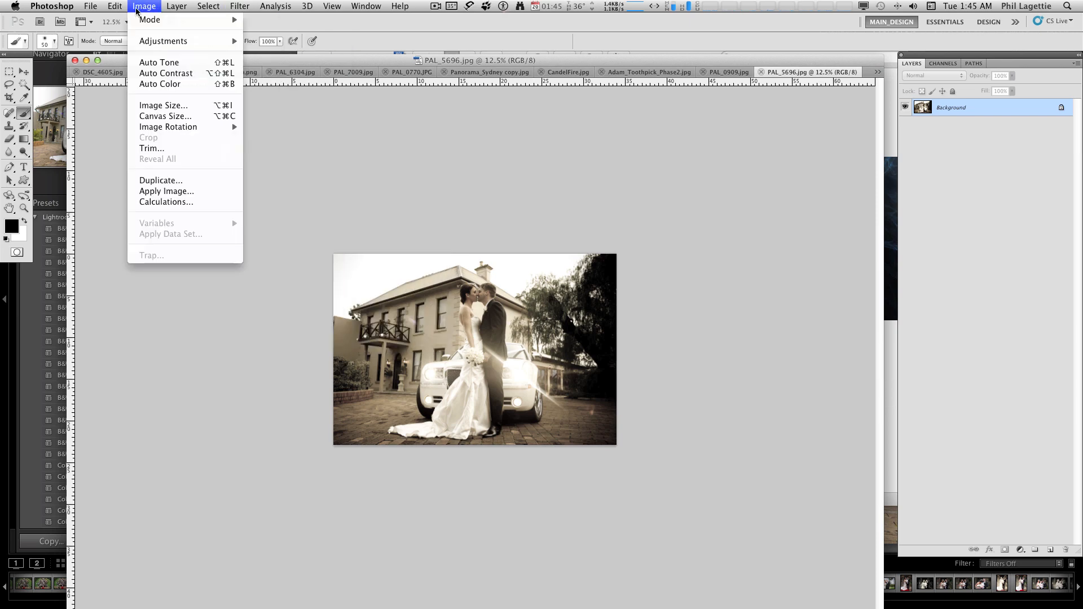
Start editing the keyboard shortcuts for application menus and expand the Filter commands
mouse_move(116, 8)
click(169, 438)
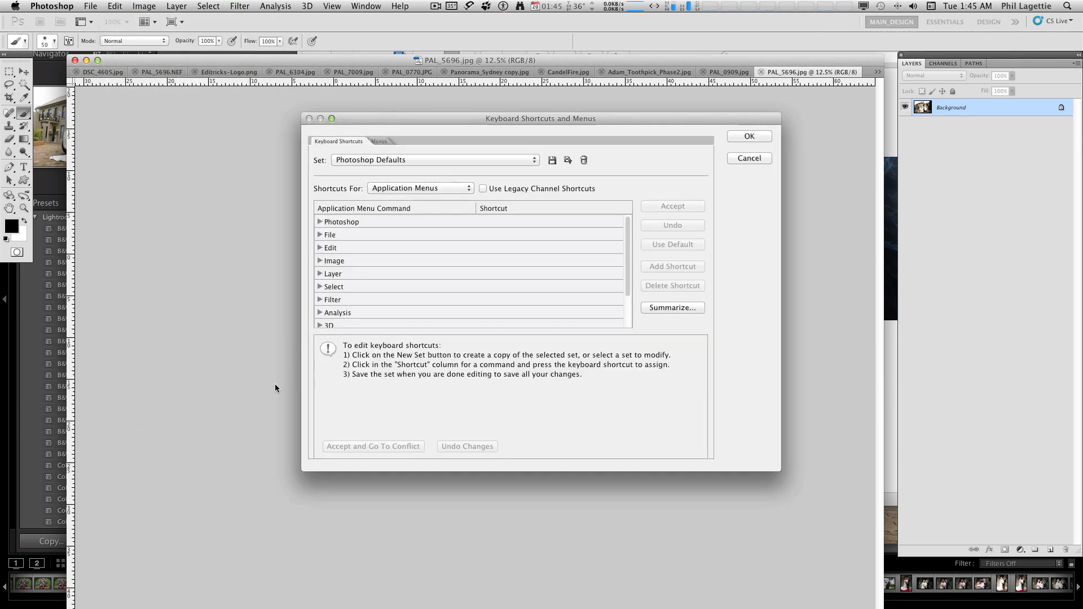
click(321, 299)
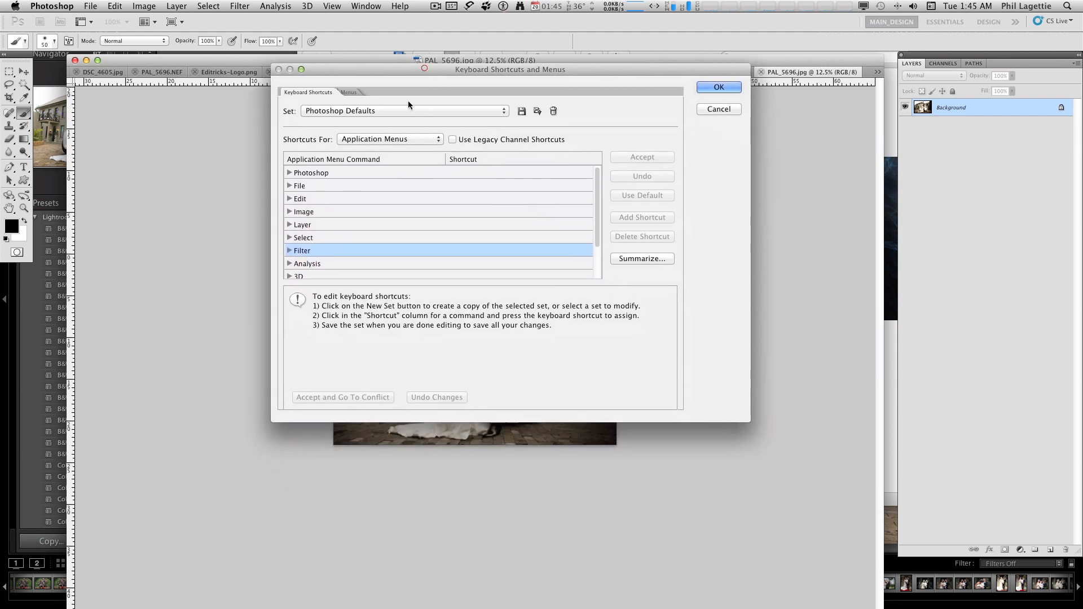
click(289, 251)
scroll(364, 231, down, 3)
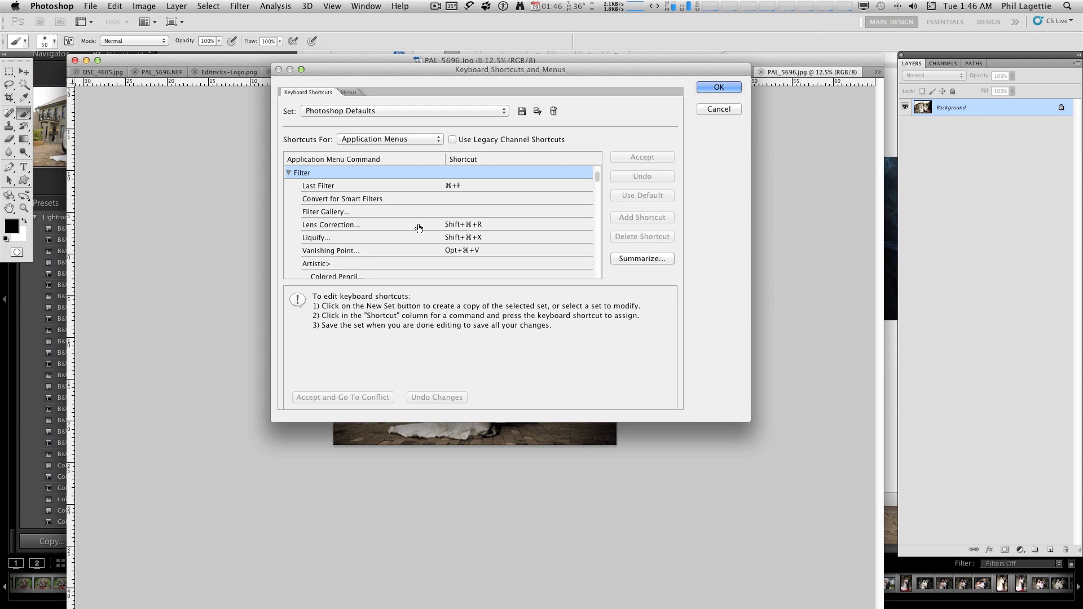
Assign the shortcut ⌘+G to the Gaussian Blur filter, accepting its removal from Group Layers, and save the shortcut changes
scroll(424, 227, down, 3)
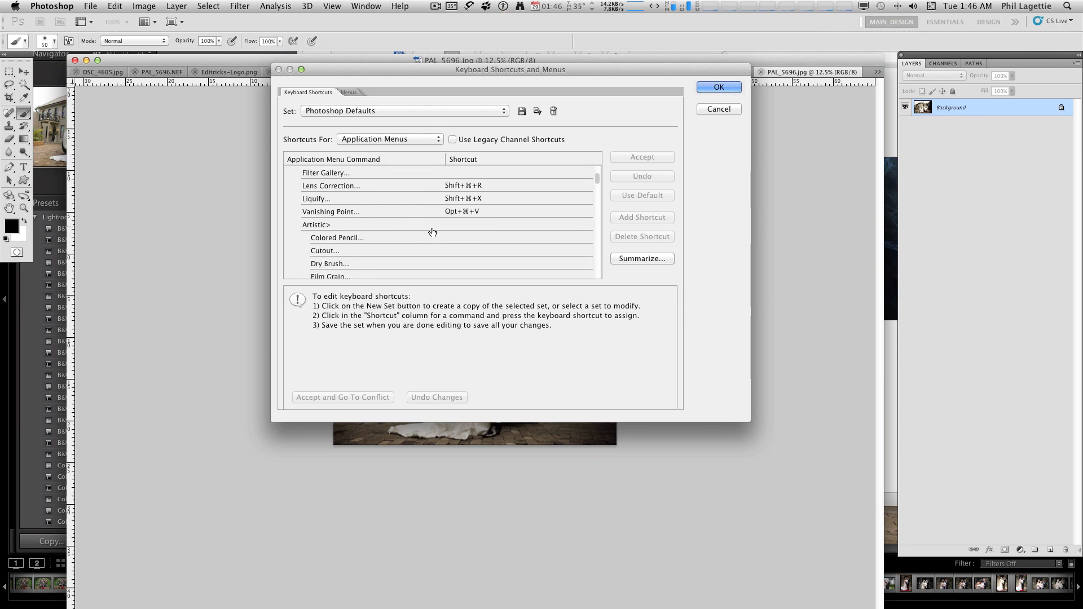
scroll(433, 231, down, 3)
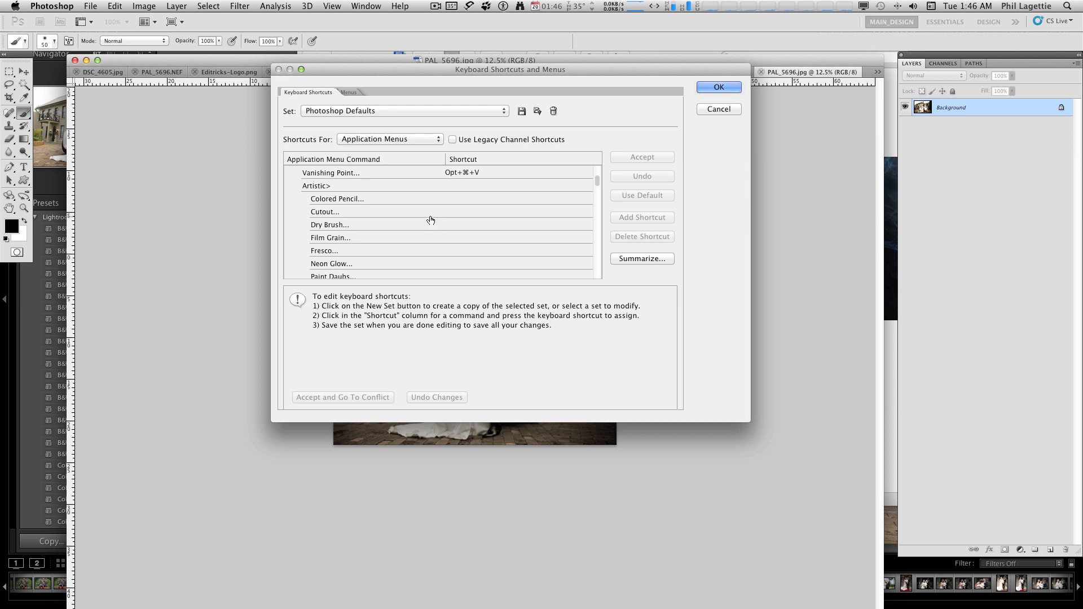
scroll(426, 217, down, 5)
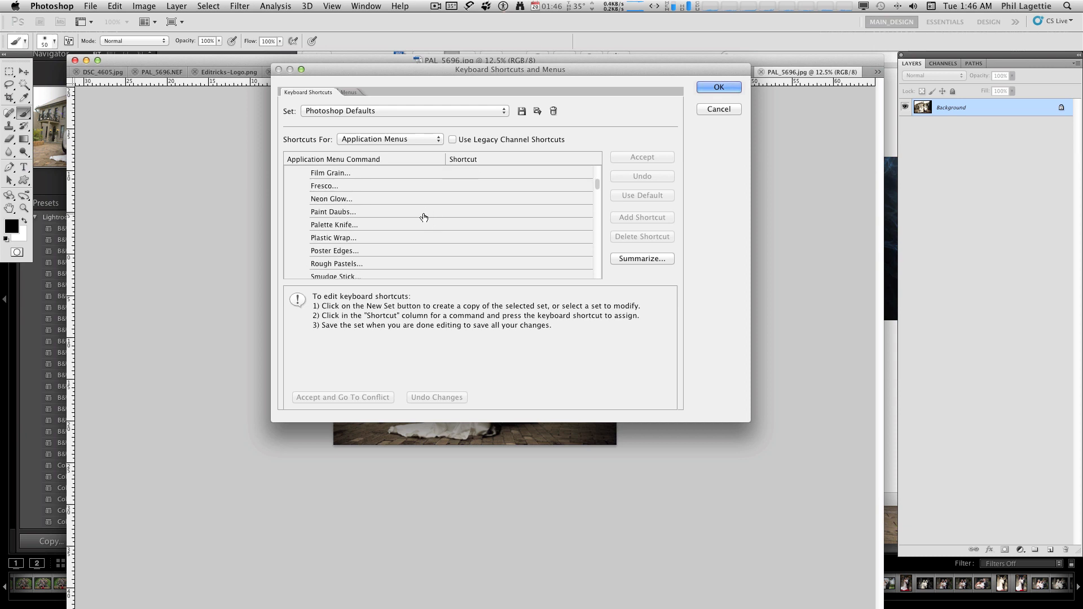
scroll(423, 218, down, 8)
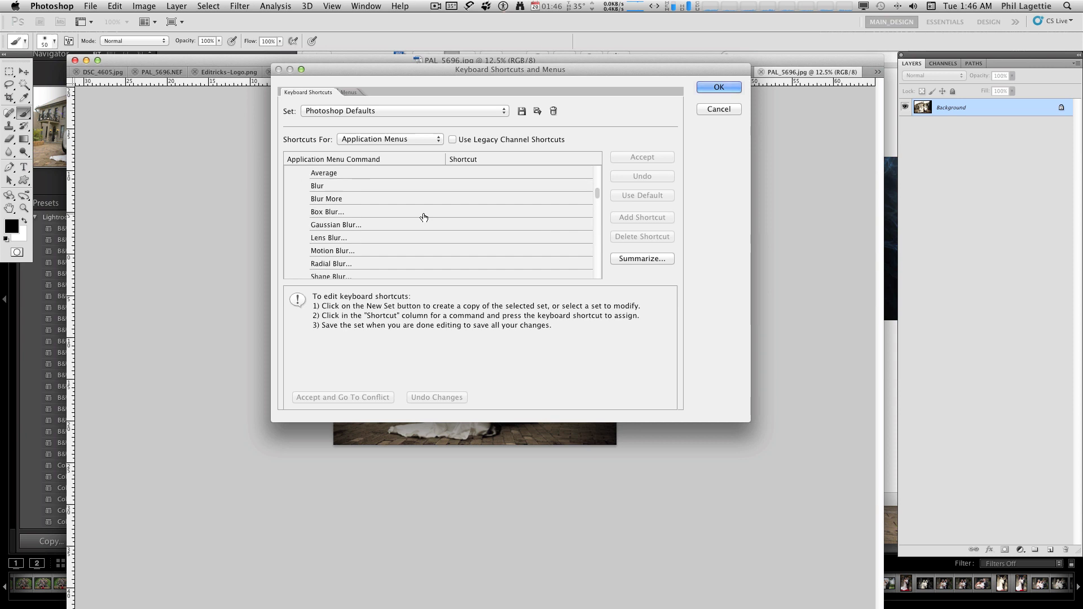
scroll(423, 218, down, 1)
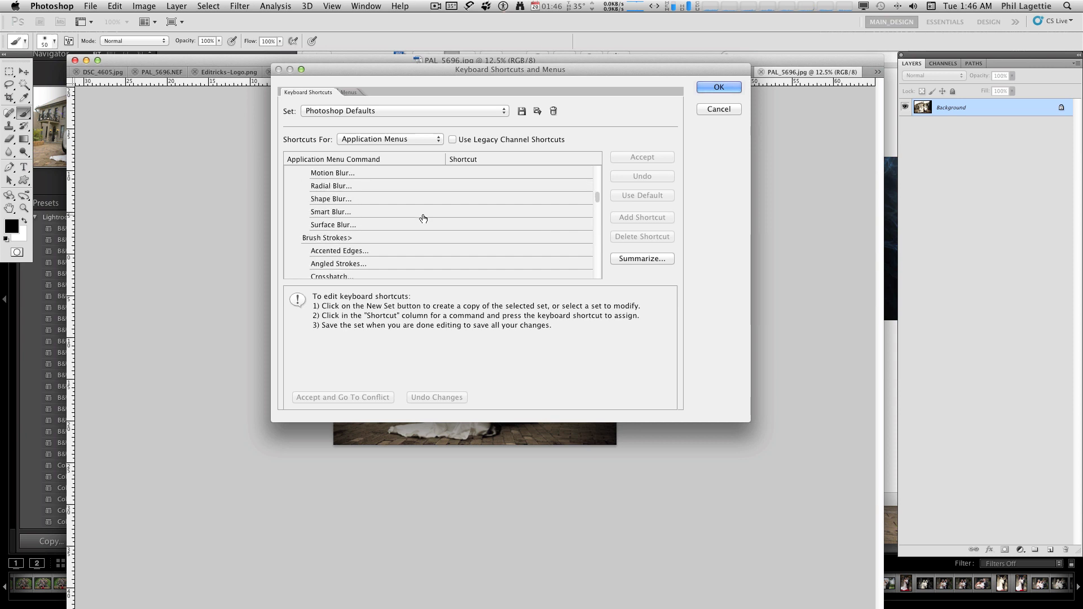
scroll(424, 218, up, 3)
scroll(423, 220, up, 1)
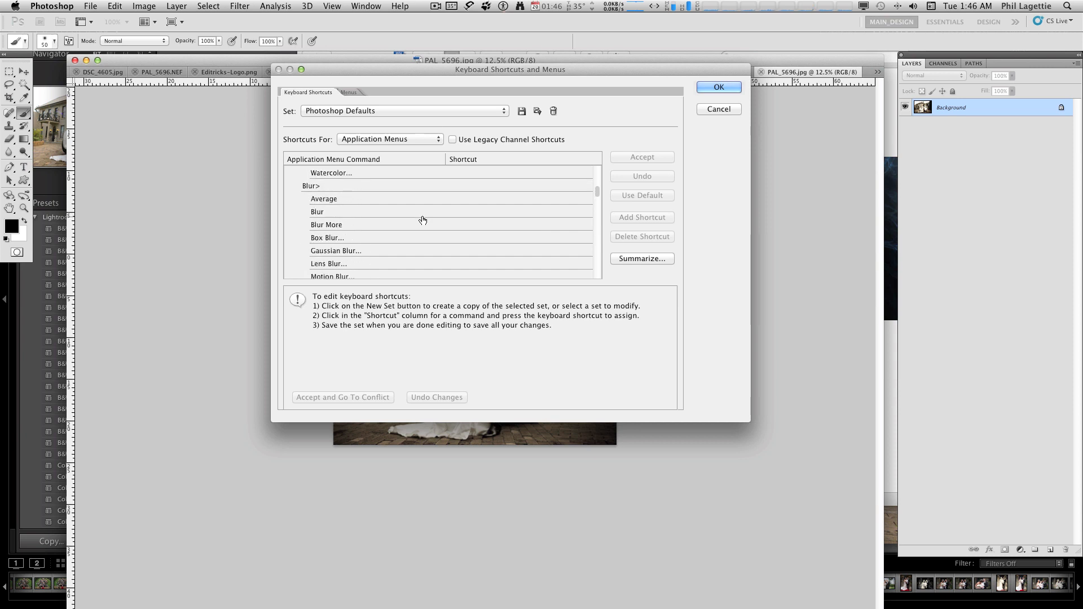
scroll(423, 220, down, 1)
scroll(390, 231, down, 1)
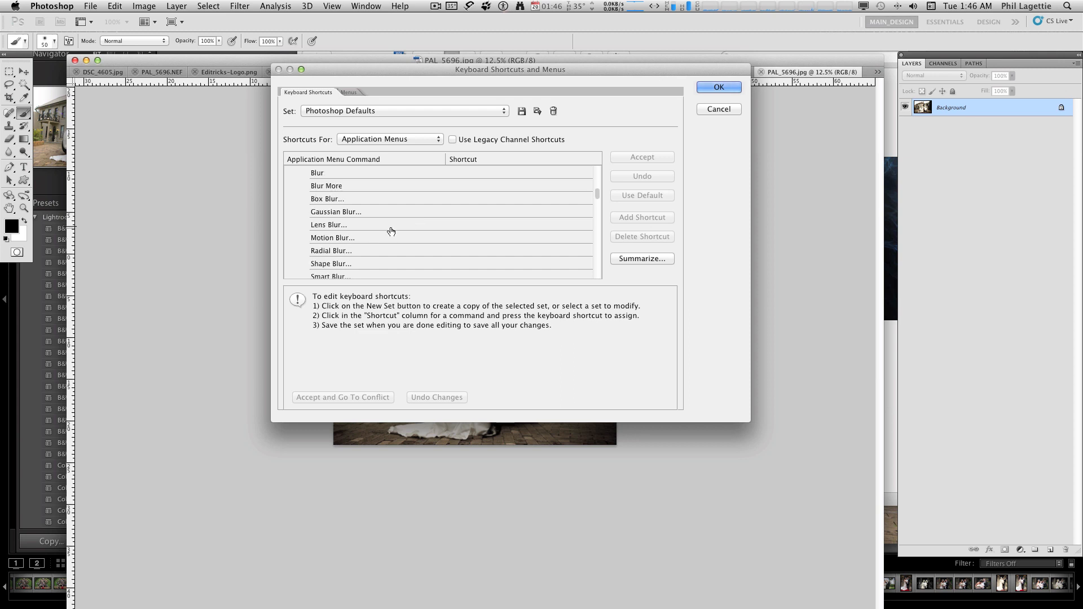
click(341, 212)
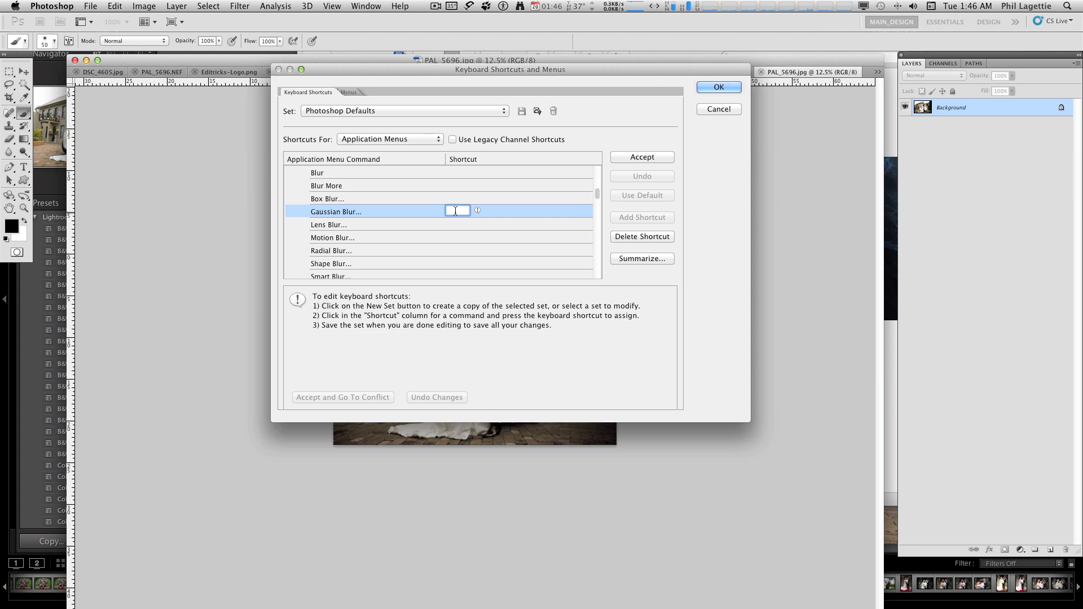
key(super)
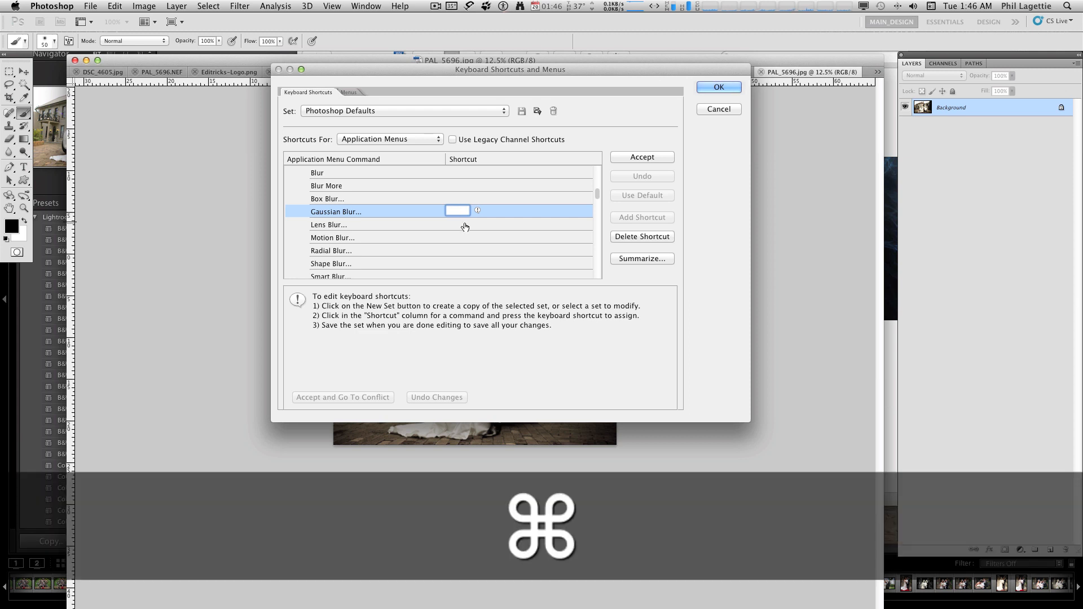
key(super+g)
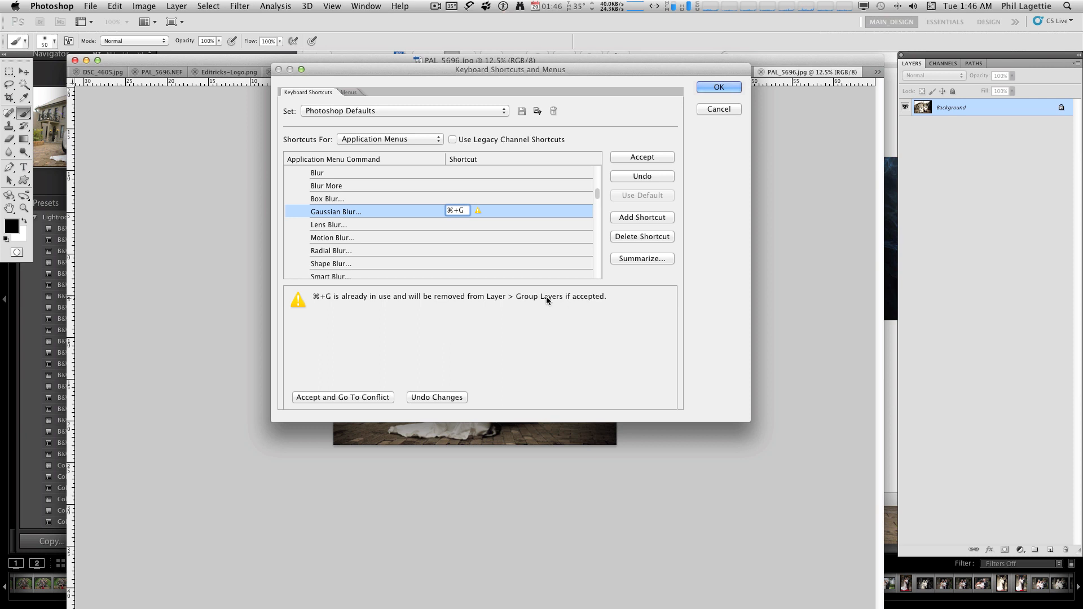
click(652, 155)
click(719, 87)
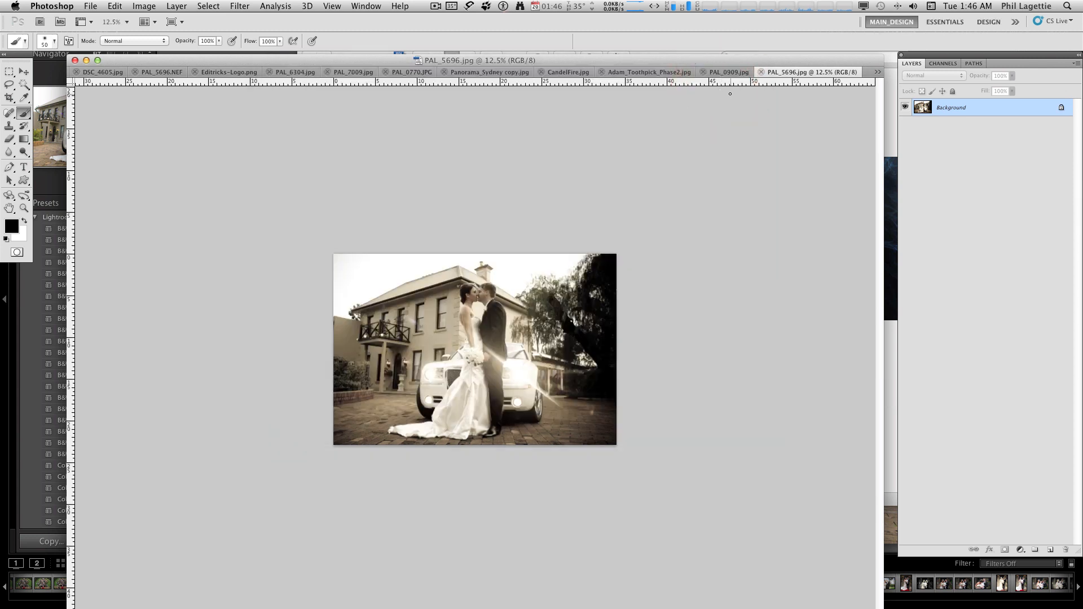
Duplicate the Background layer of PAL_5696.jpg
key(super+j)
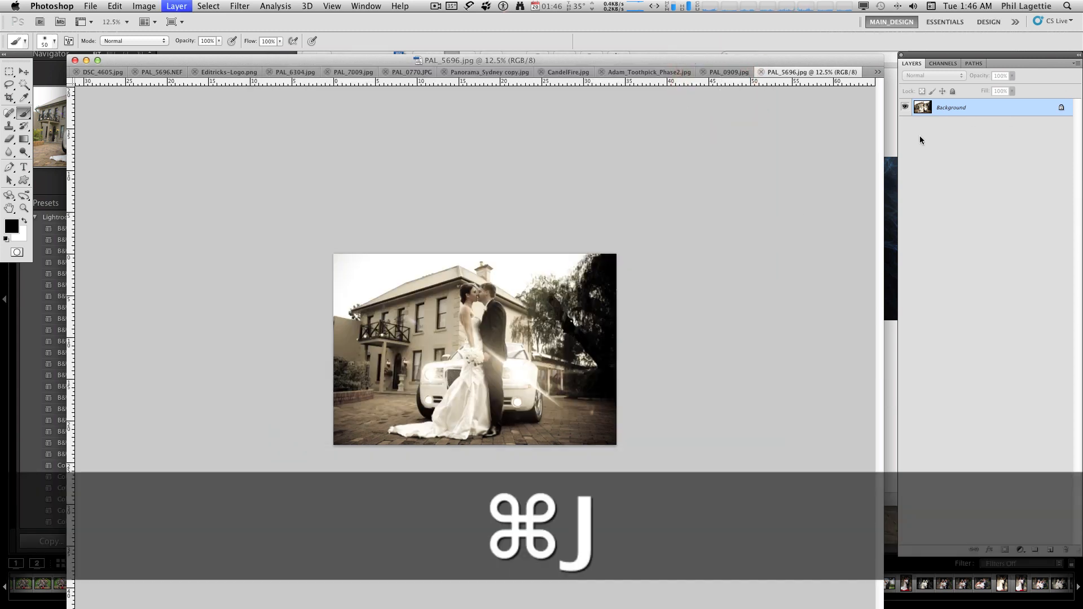
click(957, 132)
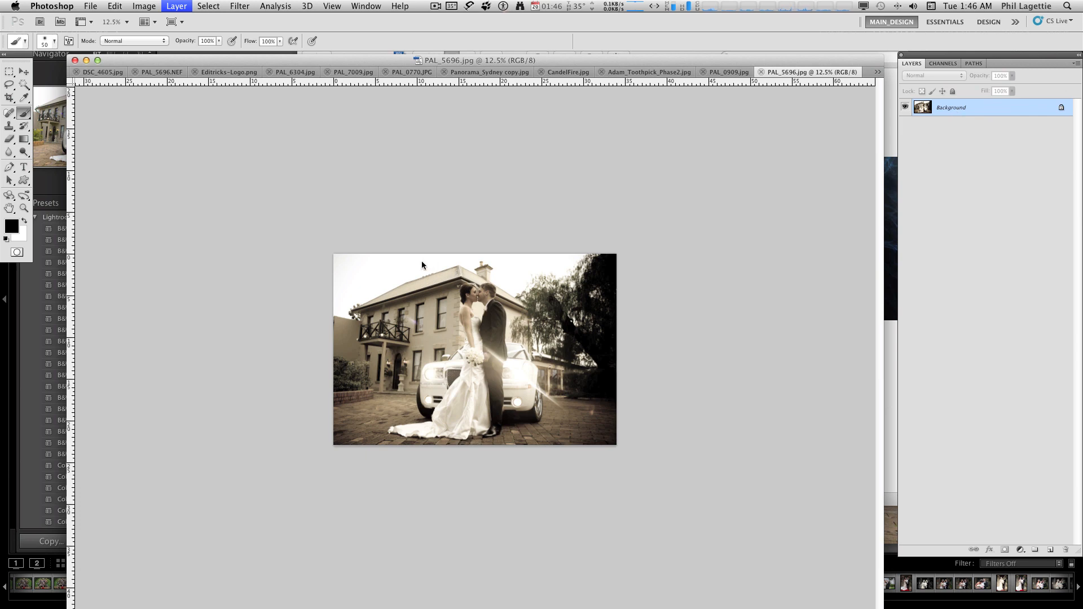
key(super+equal)
key(super+equal)
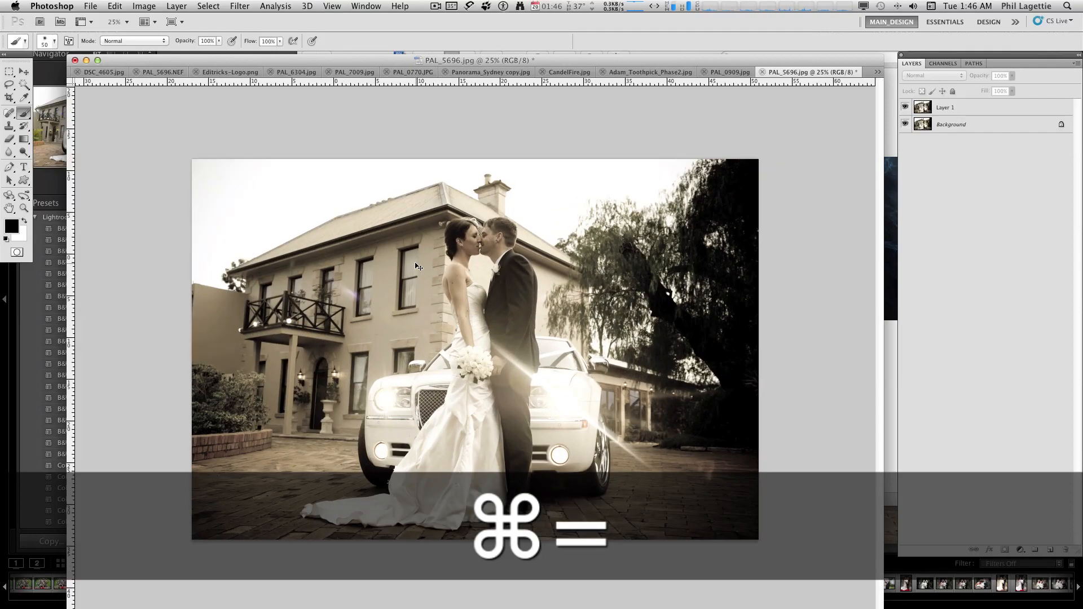
Try a Gaussian Blur with a radius of 5.1 pixels on the duplicated layer using its new shortcut
key(super+g)
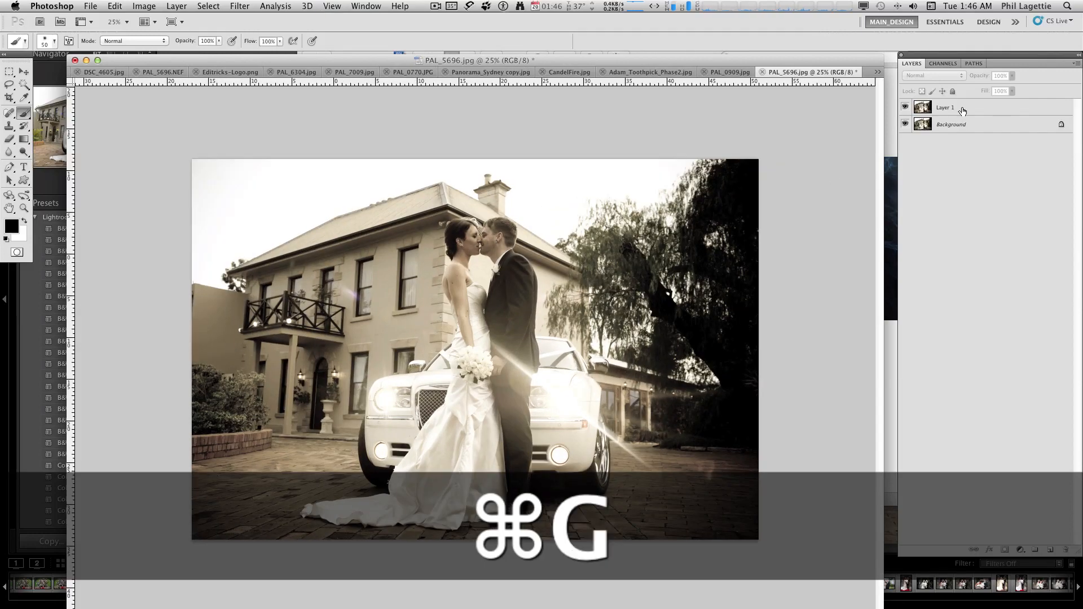
click(957, 107)
key(super+g)
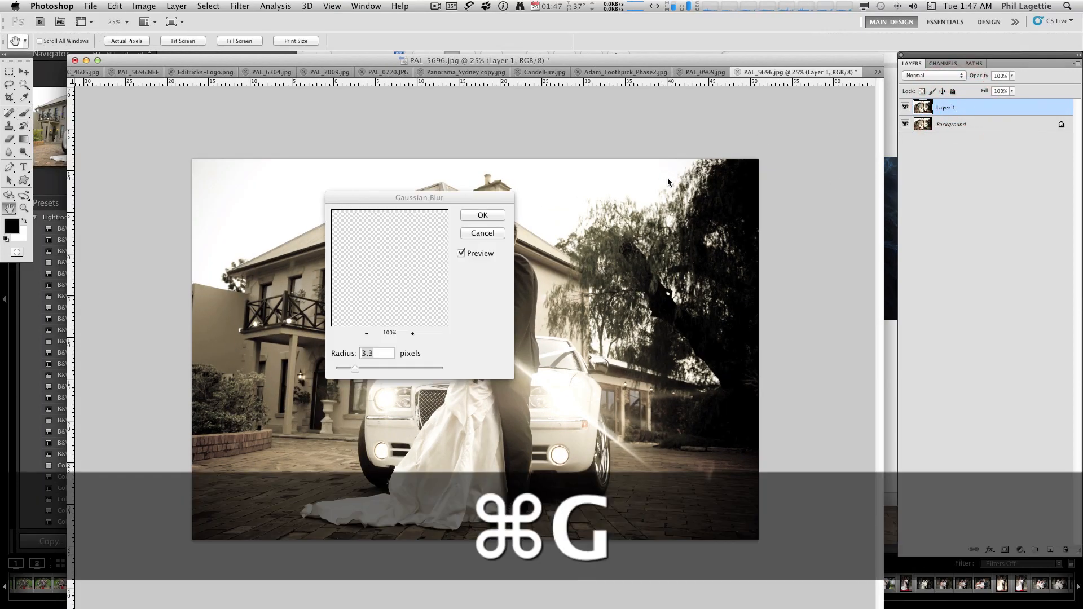
drag(458, 199, 519, 187)
mouse_move(419, 355)
mouse_down()
mouse_move(459, 352)
mouse_move(429, 359)
mouse_up()
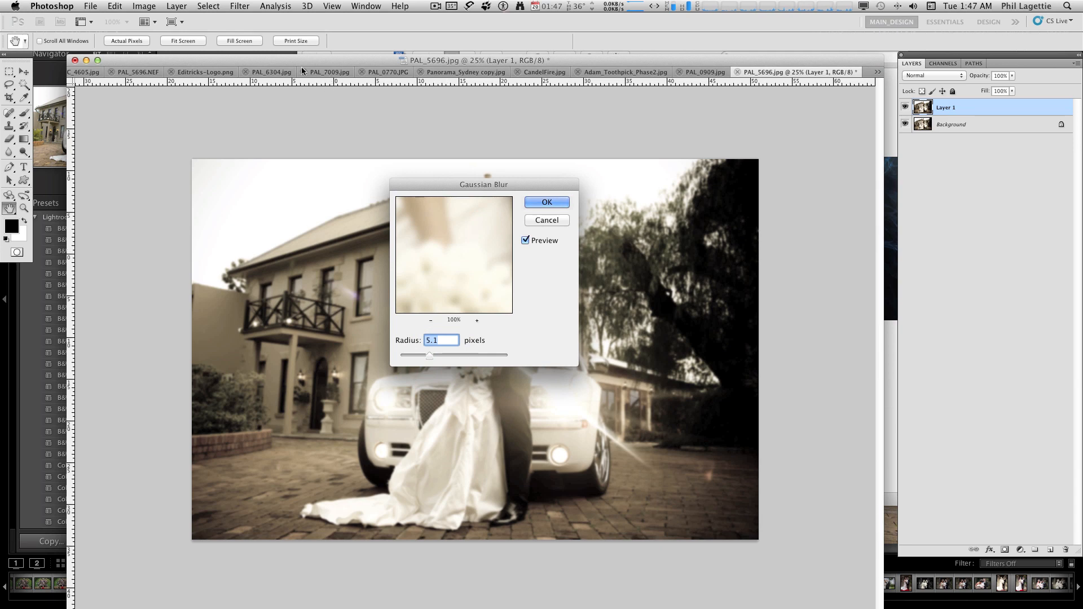
click(547, 220)
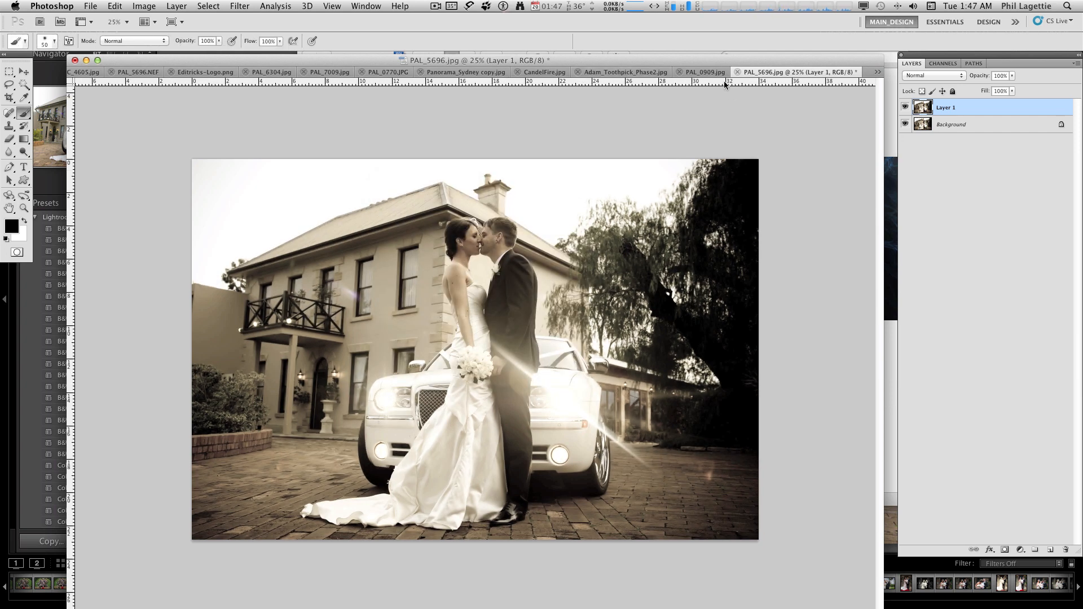
Blur the duplicated layer with a 3.3-pixel Gaussian Blur and reapply the last filter several times with the same settings
key(super+g)
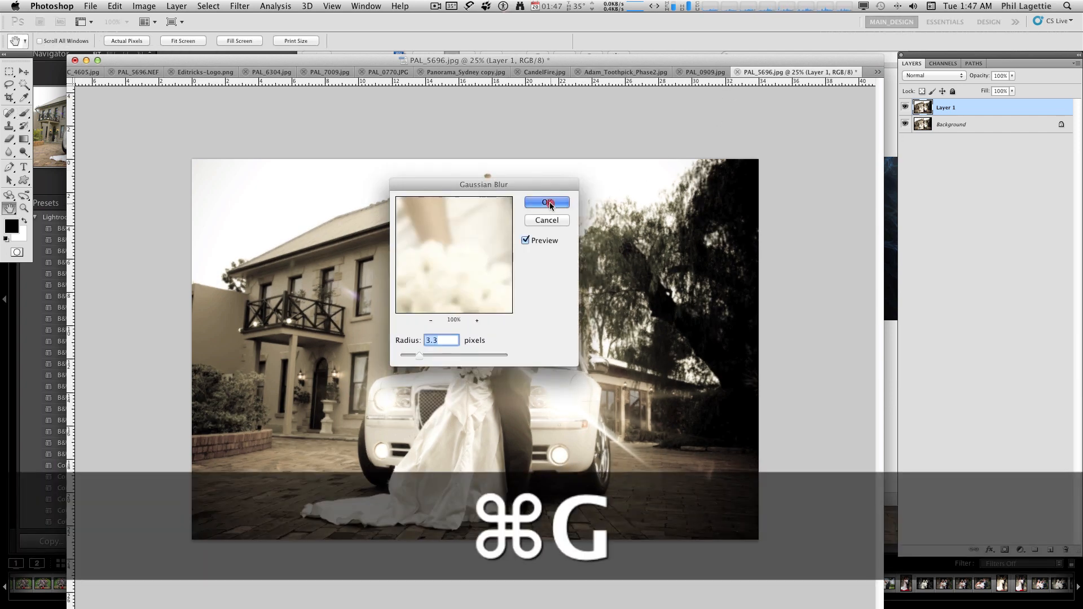
click(546, 203)
click(248, 6)
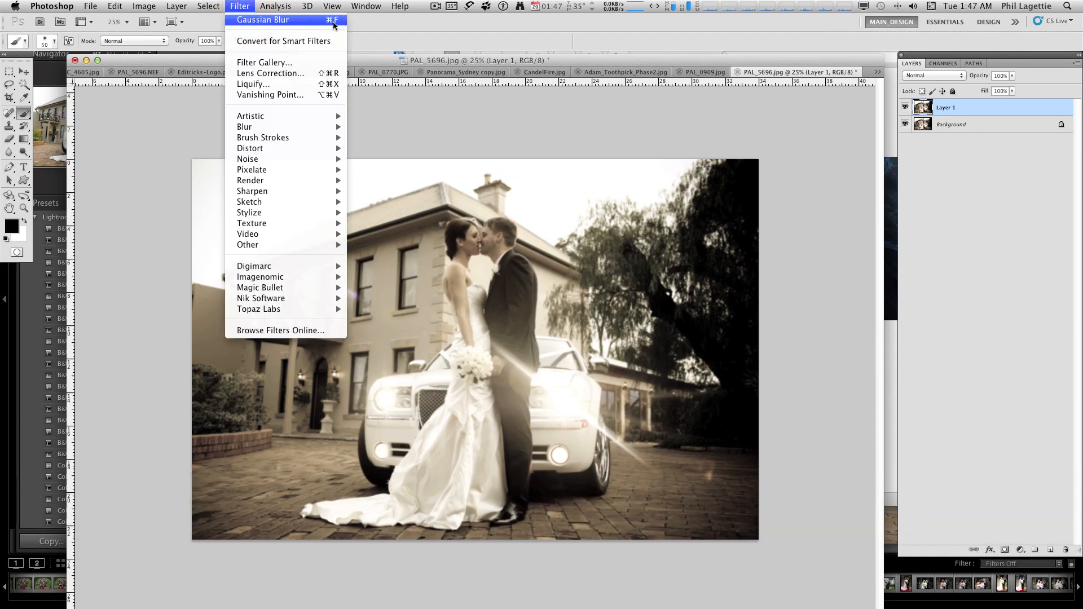
click(402, 120)
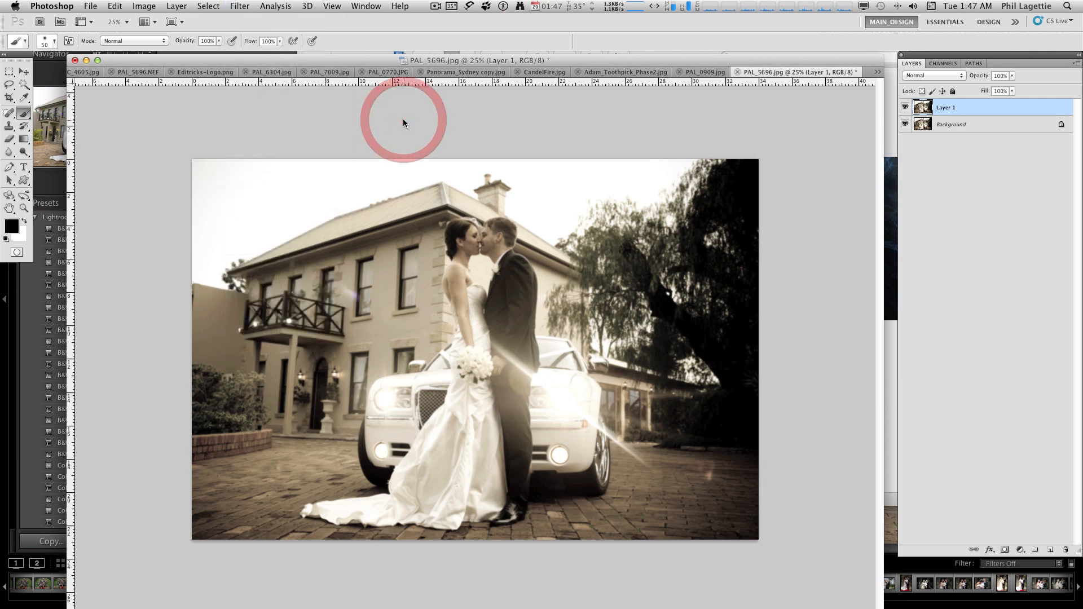
key(super)
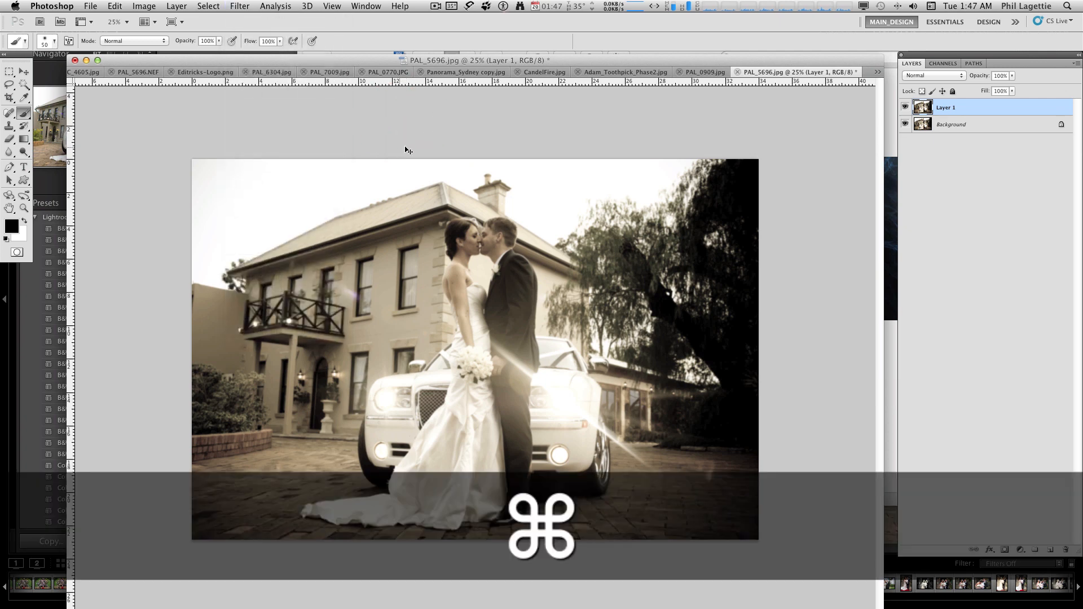
key(super+f)
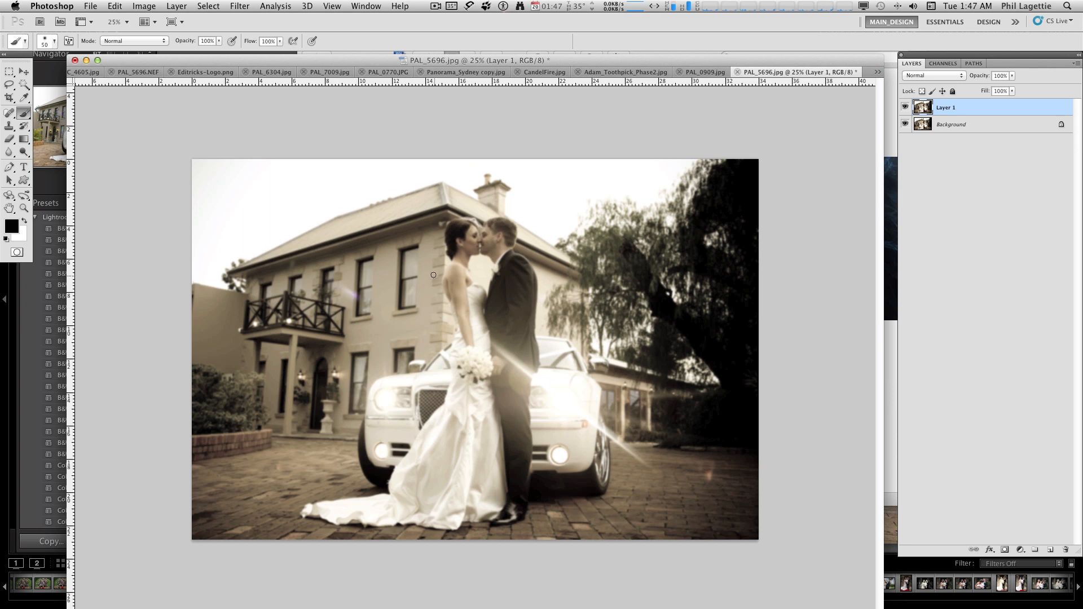
key(super+f)
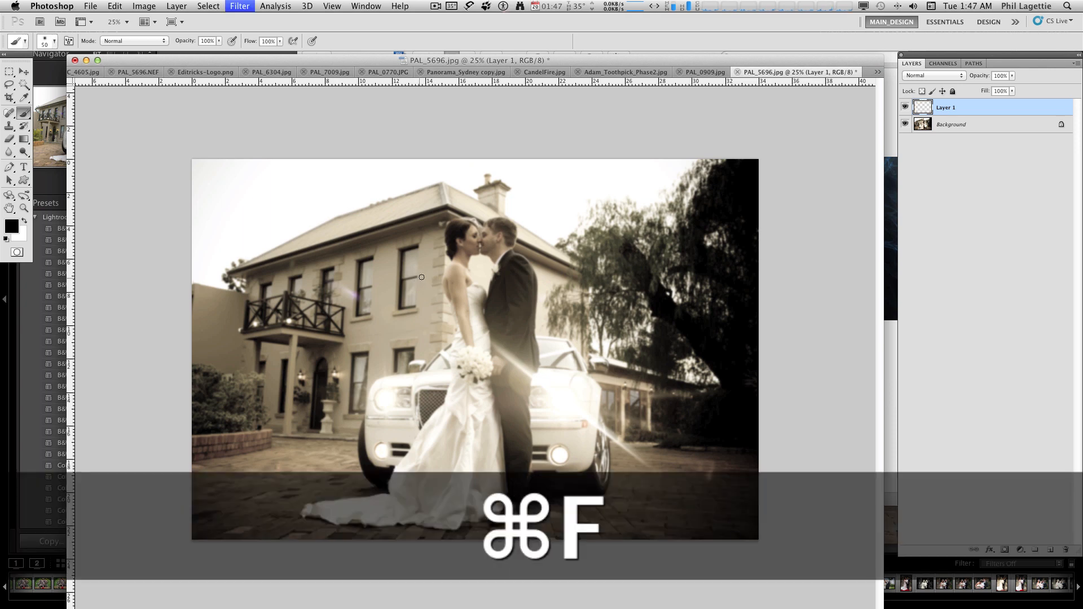
key(super+f)
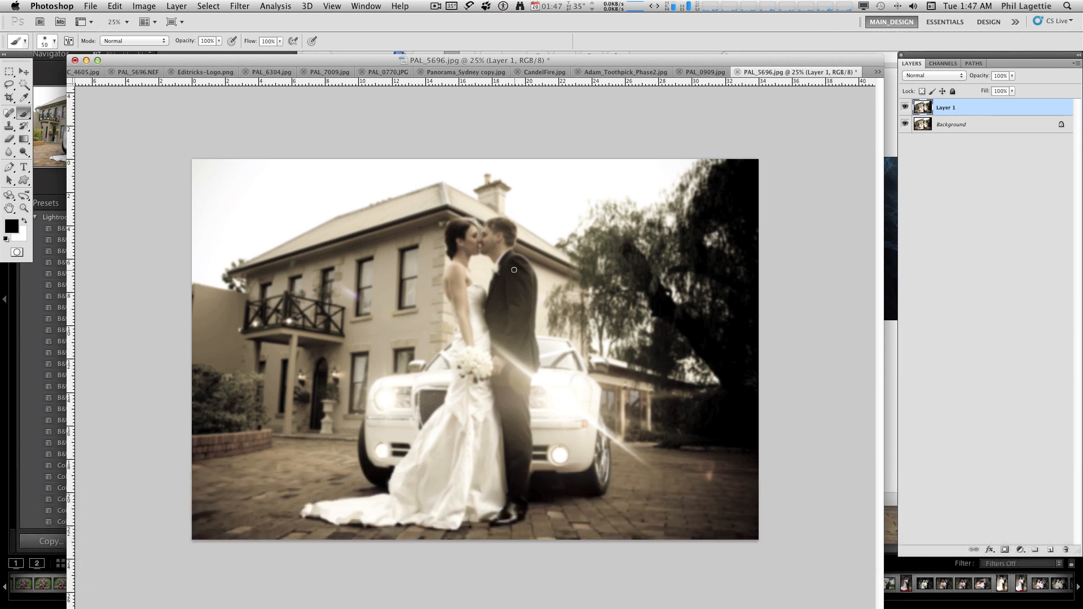
Reopen the last filter's settings, preview a 23.1-pixel Gaussian Blur radius without applying it, and delete the duplicated layer
key(super+alt+f)
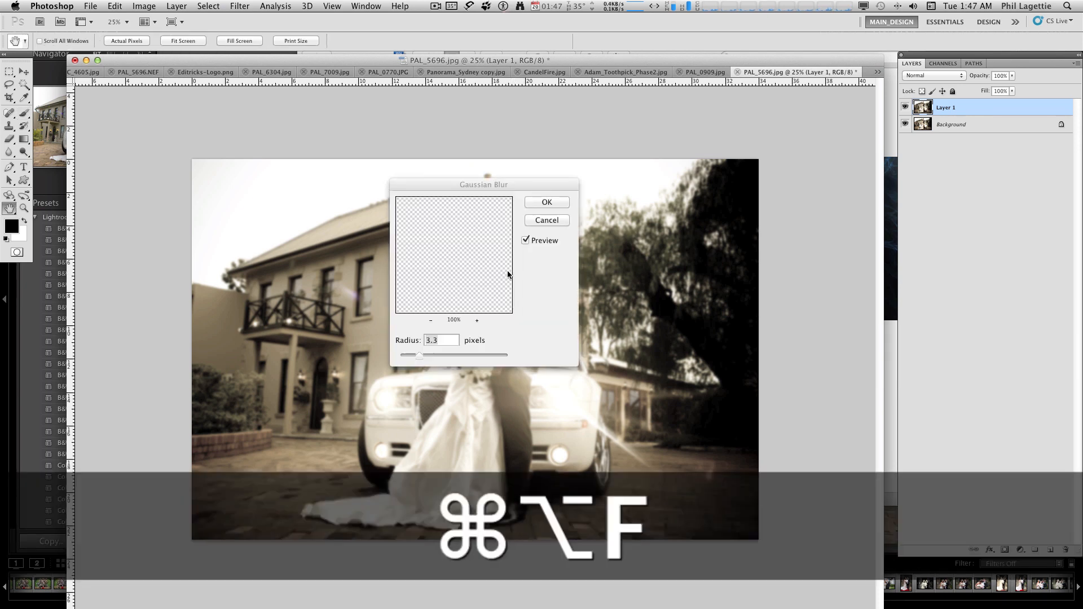
drag(491, 187, 526, 188)
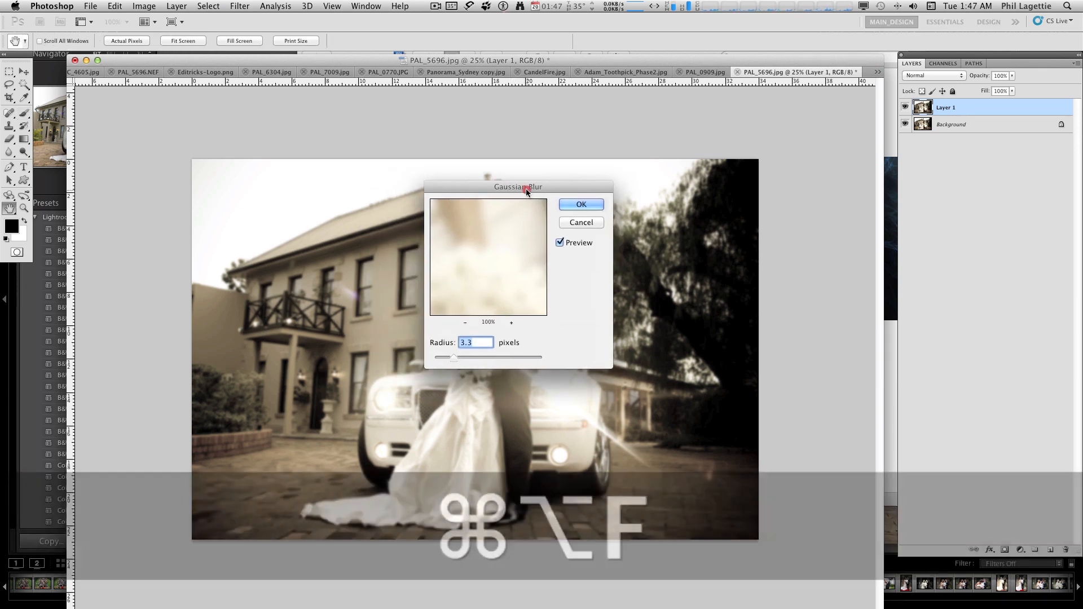
drag(455, 357, 485, 357)
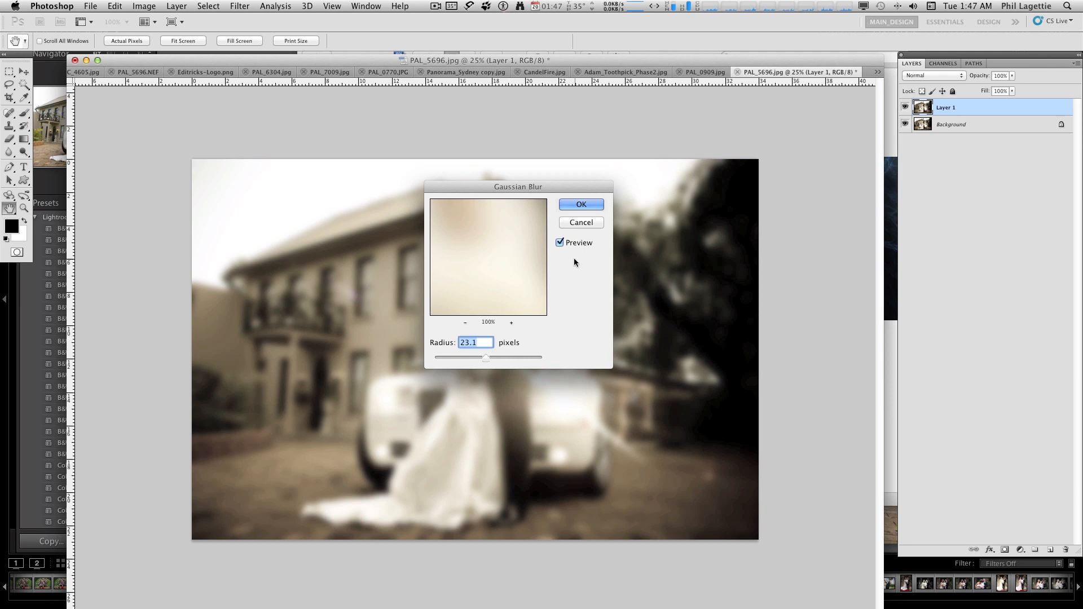
click(581, 223)
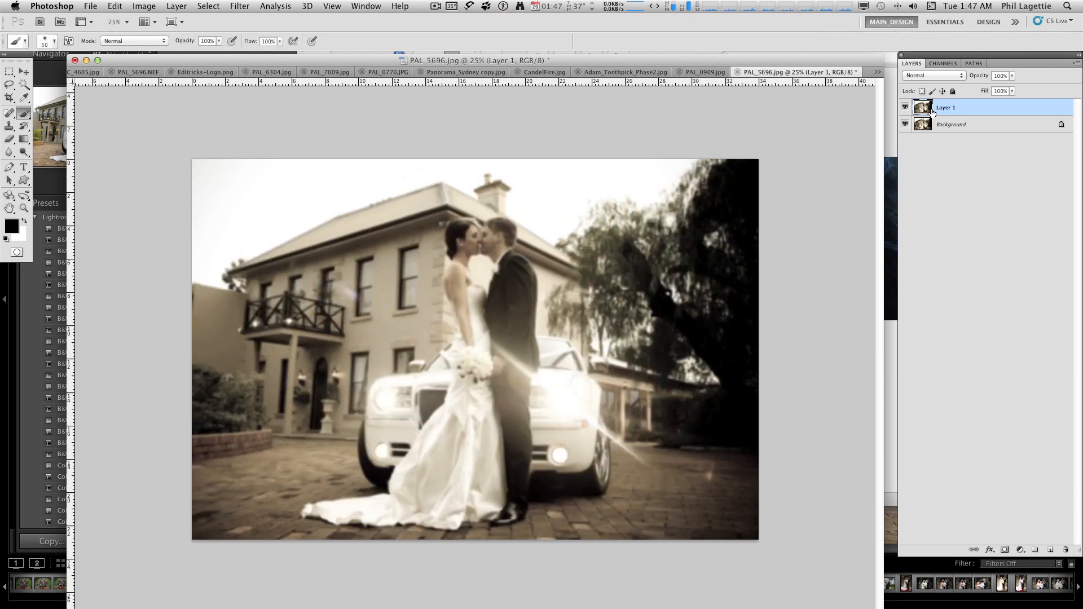
click(931, 110)
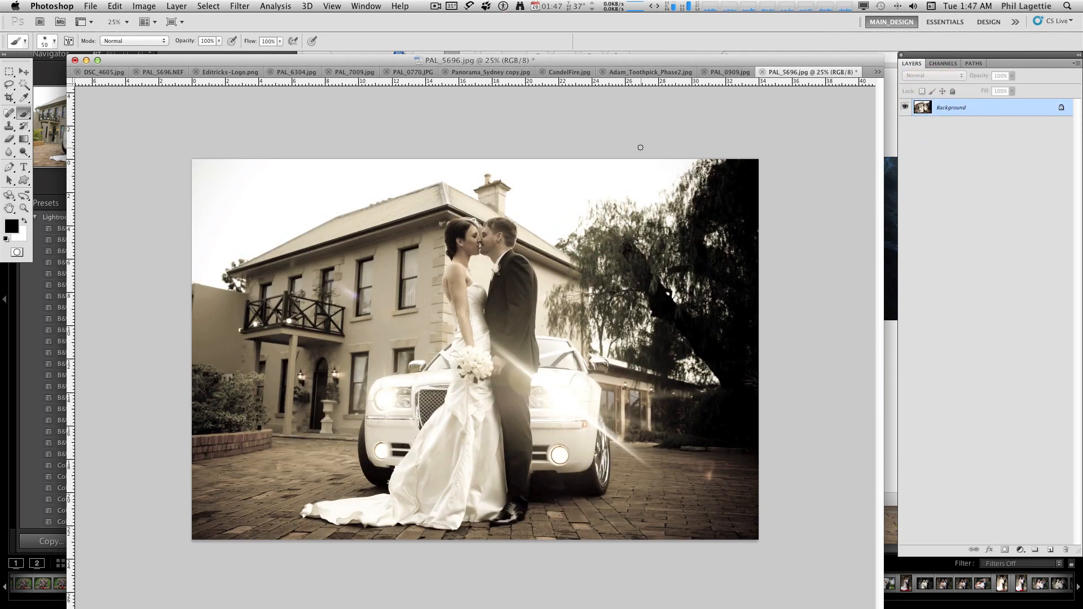